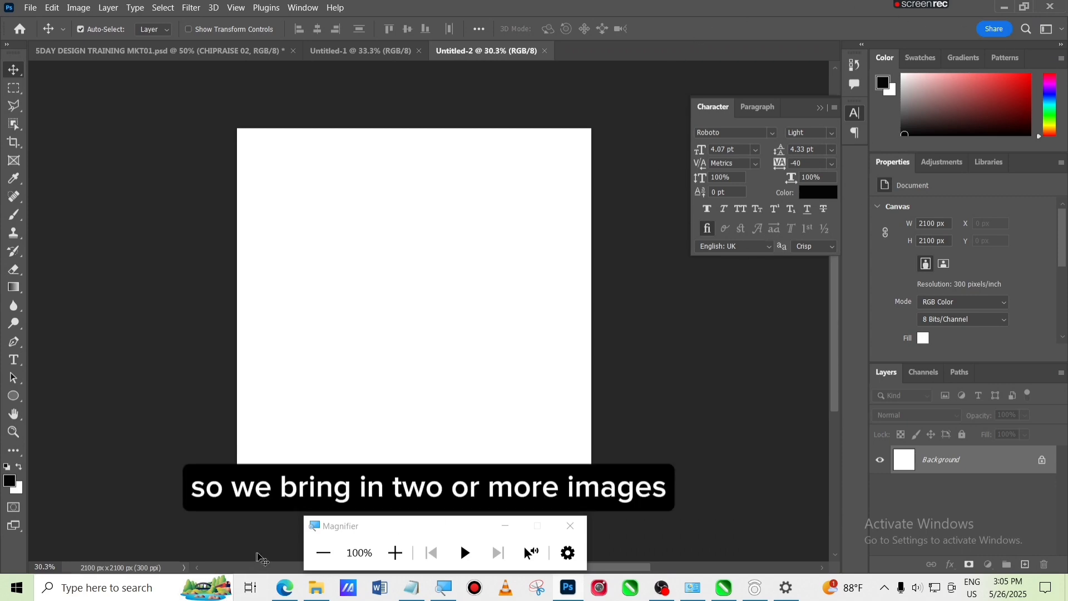
# - Switch to File Explorer, open the DOWNLOAD 01 folder on Local Disk (D:), and select the images 7654gbi, 7765 and 90 together
pyautogui.click(317, 589)
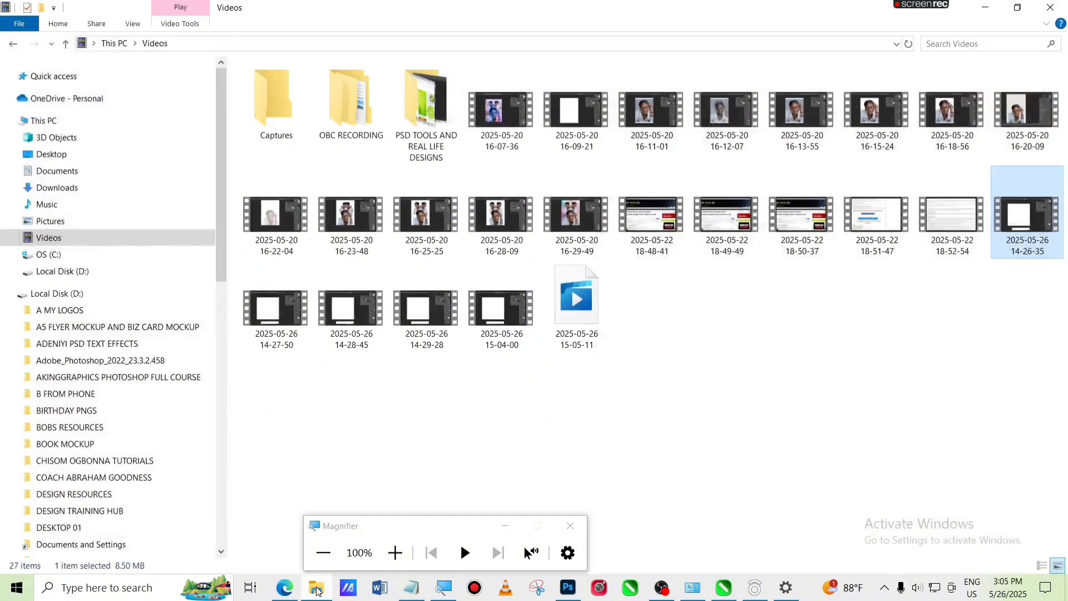
pyautogui.moveTo(218, 245); pyautogui.dragTo(218, 313)
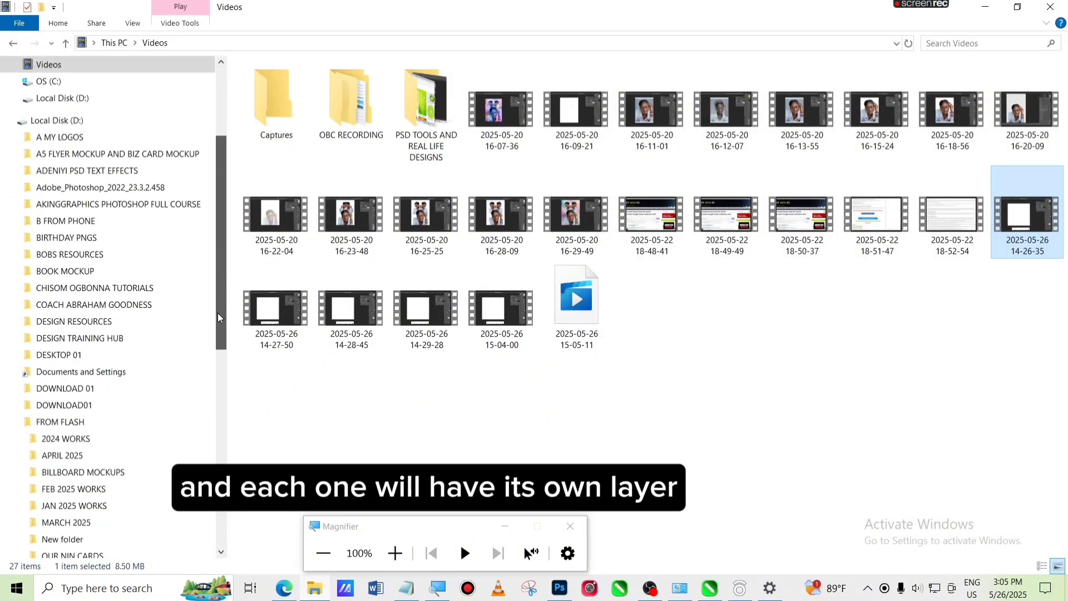
pyautogui.click(108, 390)
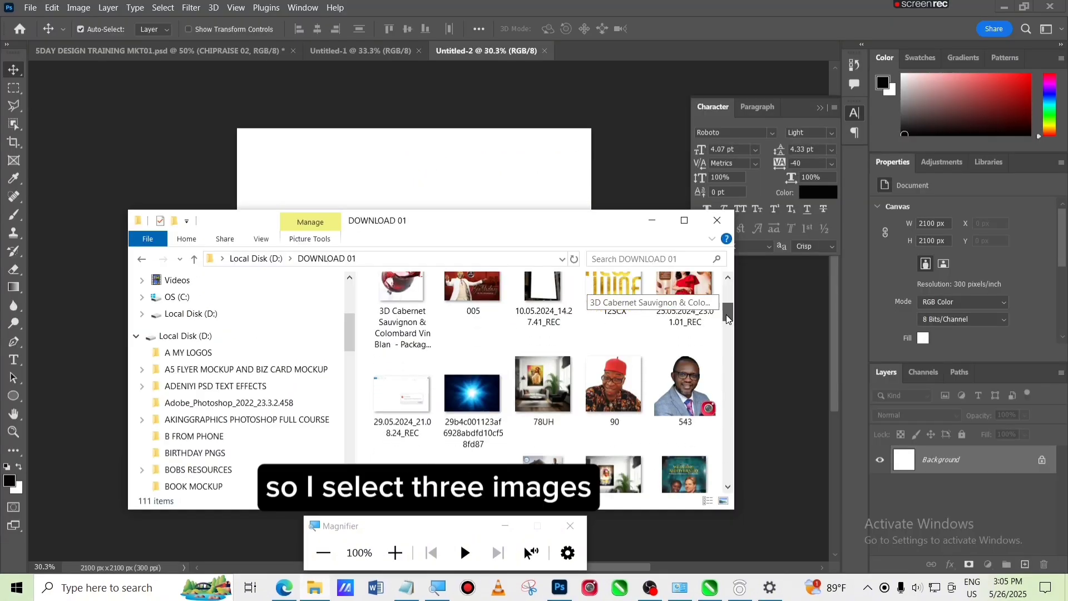
pyautogui.moveTo(726, 315); pyautogui.dragTo(726, 322)
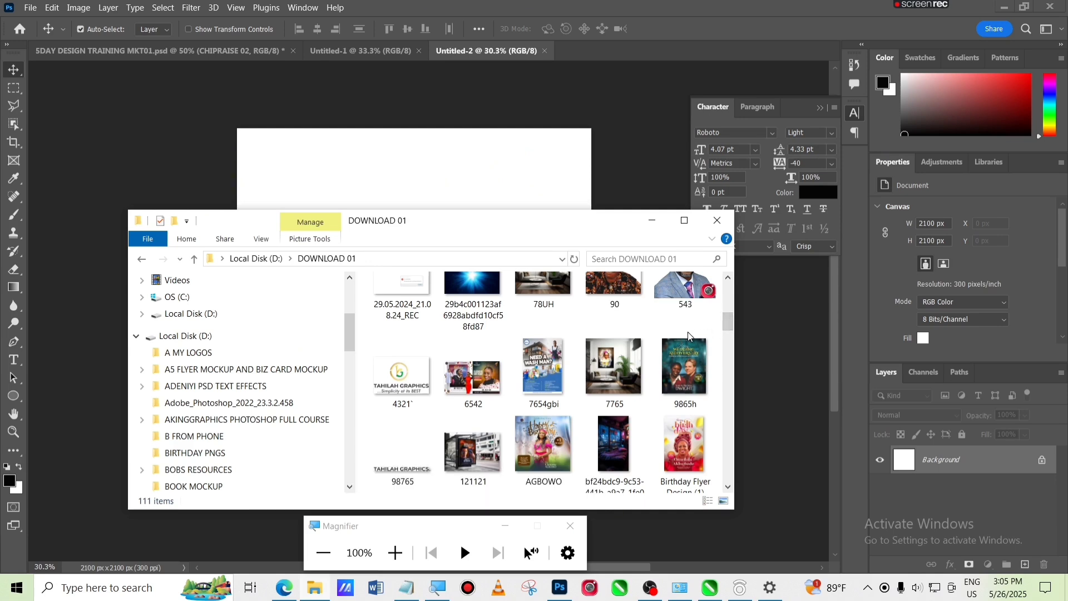
pyautogui.click(519, 387)
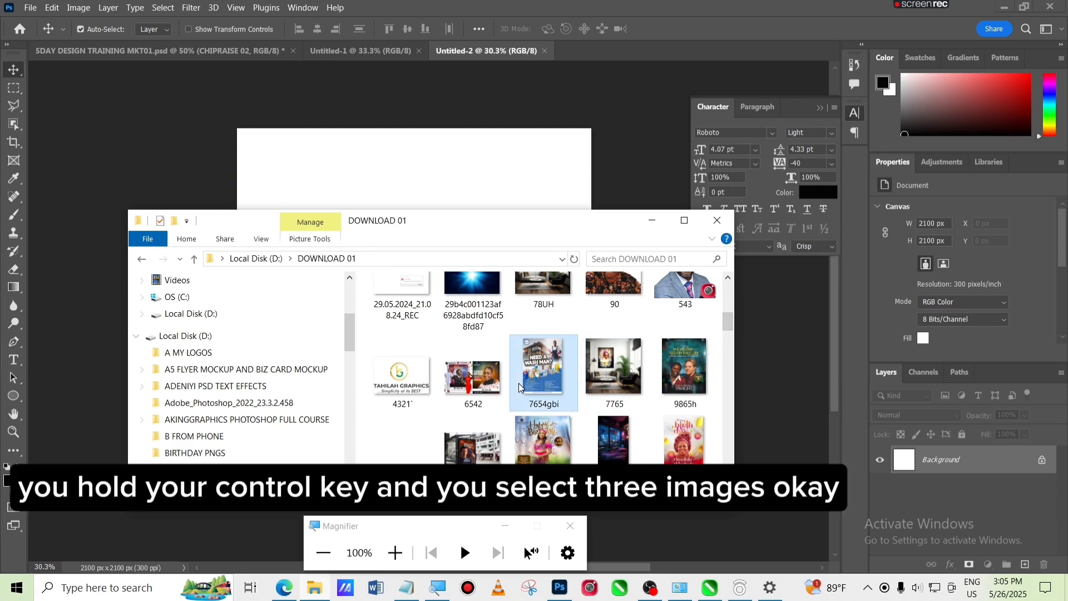
pyautogui.keyDown('ctrl'); pyautogui.click(596, 362); pyautogui.keyUp('ctrl')
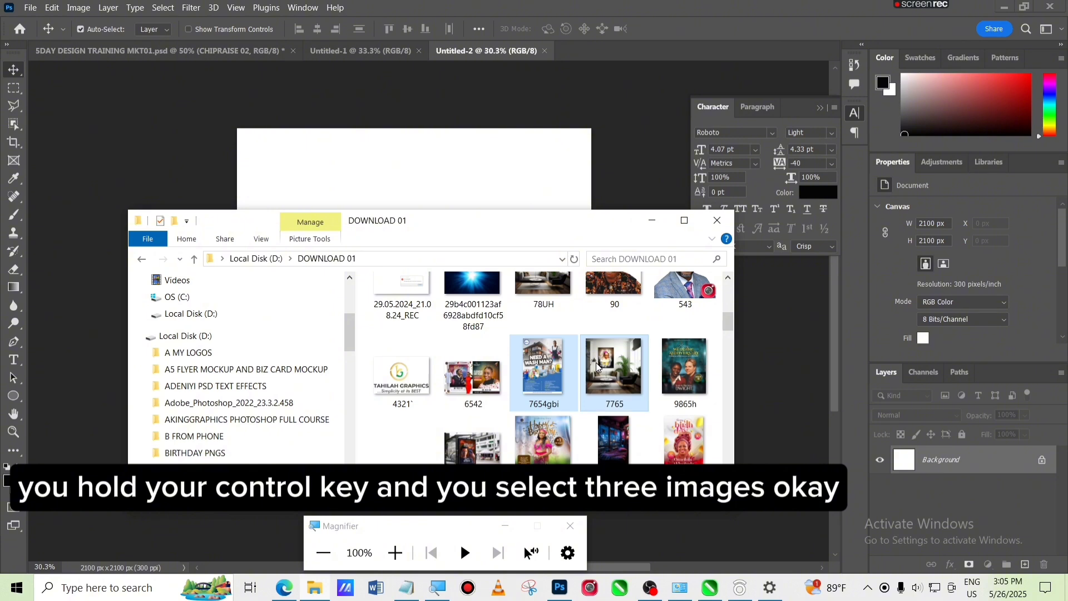
pyautogui.keyDown('ctrl'); pyautogui.click(601, 291); pyautogui.keyUp('ctrl')
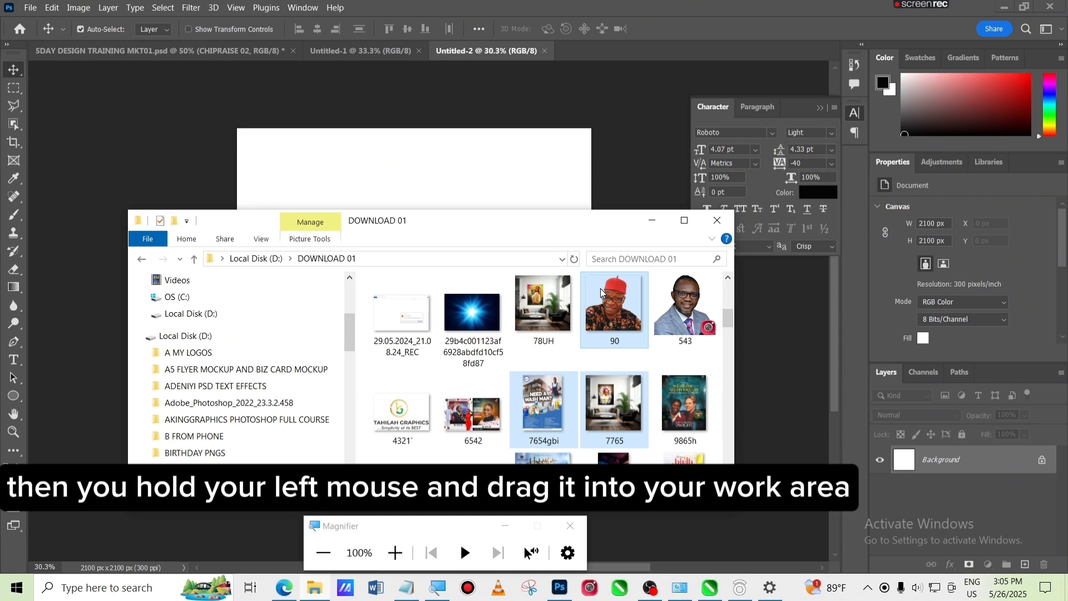
# - Place the three selected images into the blank Untitled-2 canvas as separate layers, accepting each placement at its default size
pyautogui.moveTo(599, 289); pyautogui.dragTo(477, 176)
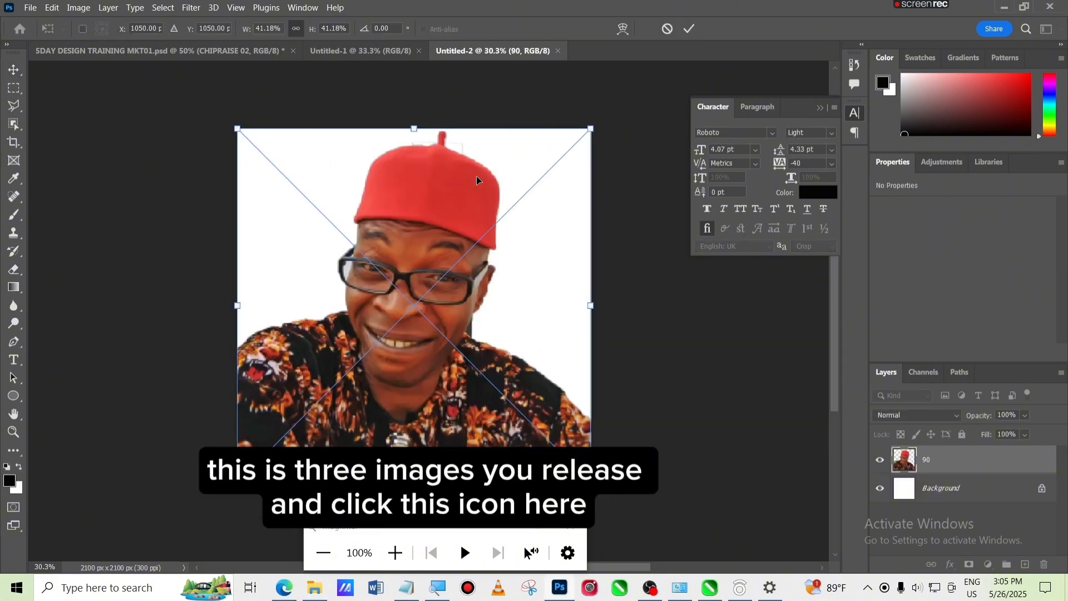
pyautogui.click(688, 32)
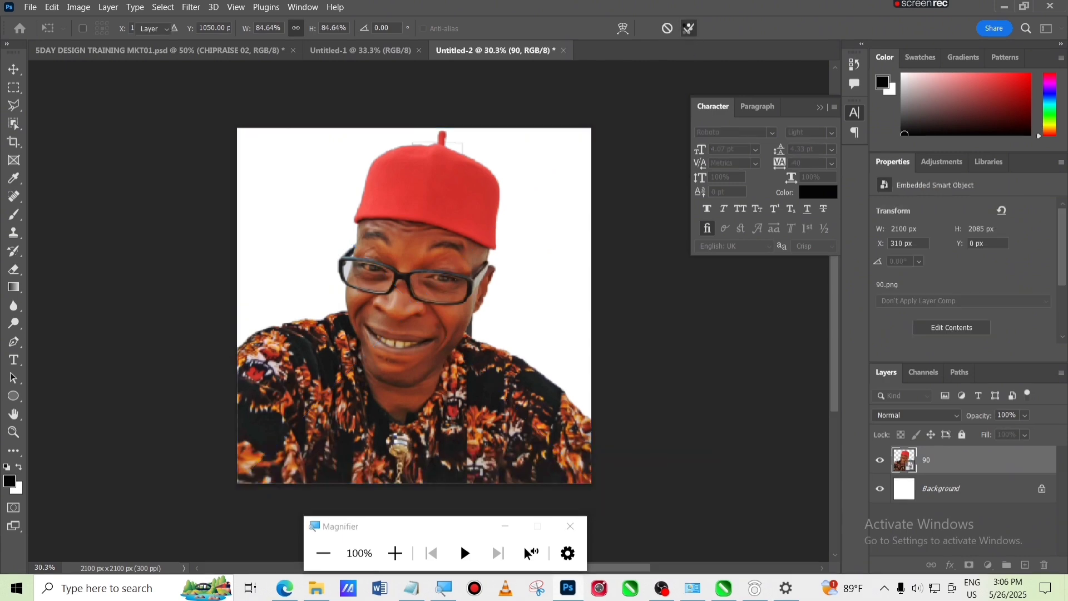
pyautogui.click(688, 32)
pyautogui.click(687, 32)
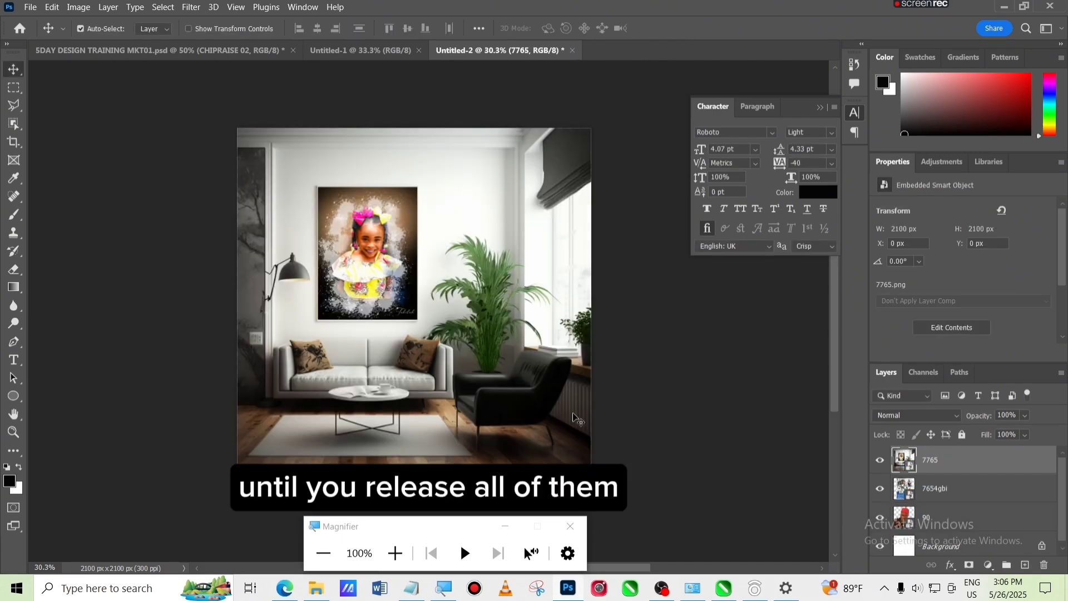
# - Scale the 7765 living-room image down to about 529 × 529 px, anchored at the canvas's lower-left corner
pyautogui.press('ctrl')
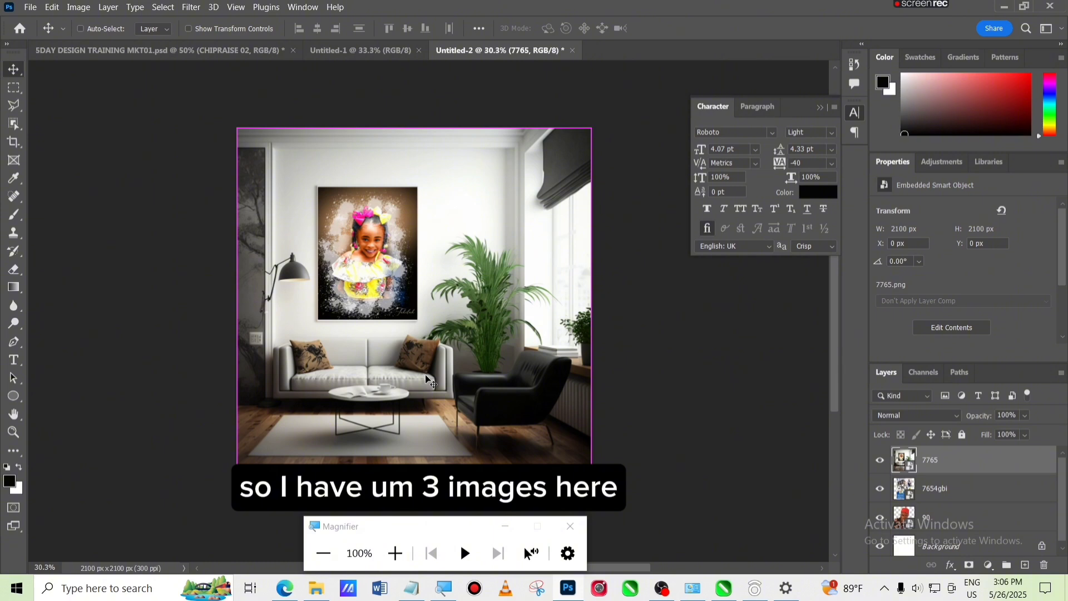
pyautogui.hotkey('ctrl', 't')
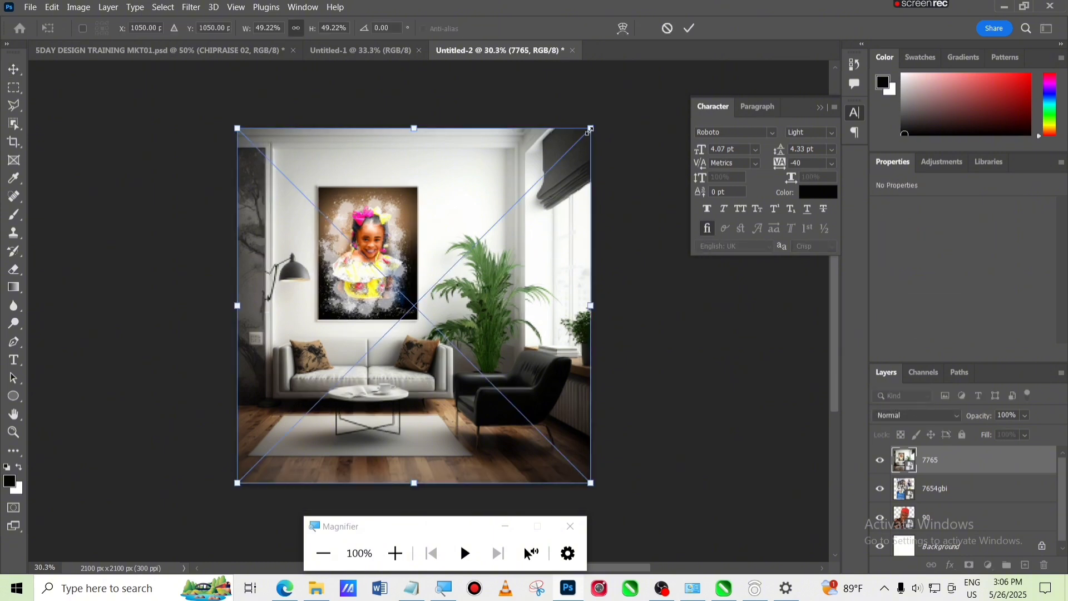
pyautogui.moveTo(590, 127); pyautogui.dragTo(326, 394)
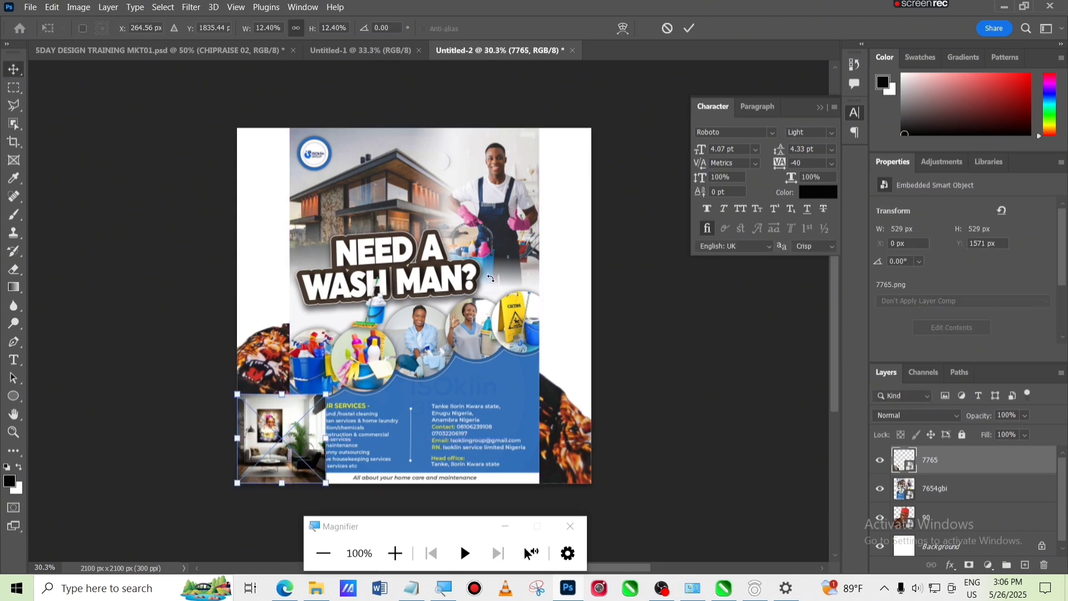
pyautogui.press('Return')
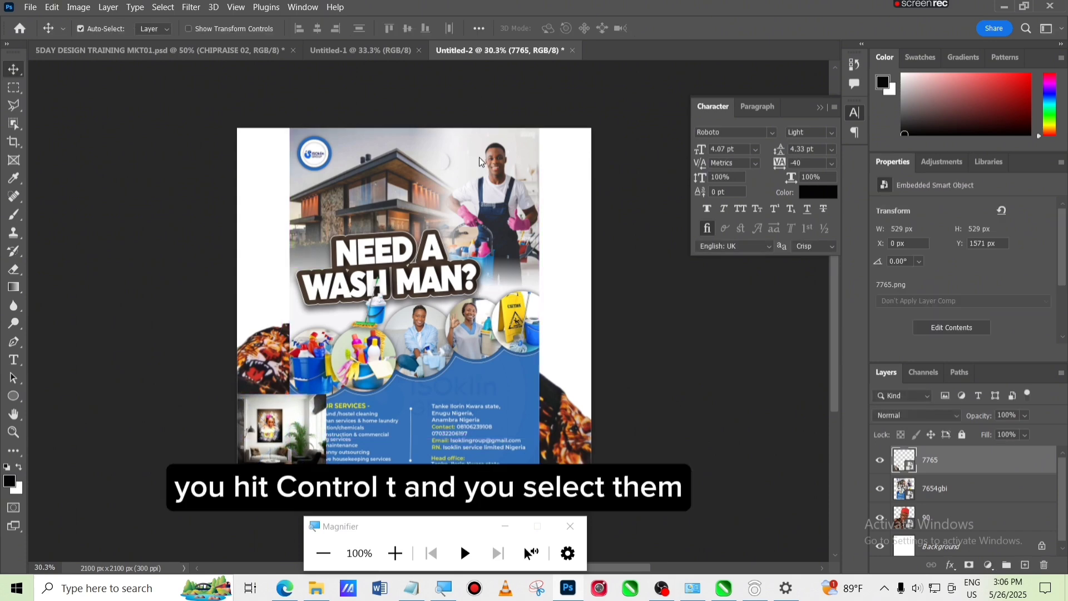
# - Scale the 7654gbi cleaning flyer down proportionally to about 631 × 895 px, keeping its lower-left corner in place
pyautogui.click(479, 162)
pyautogui.hotkey('ctrl', 't')
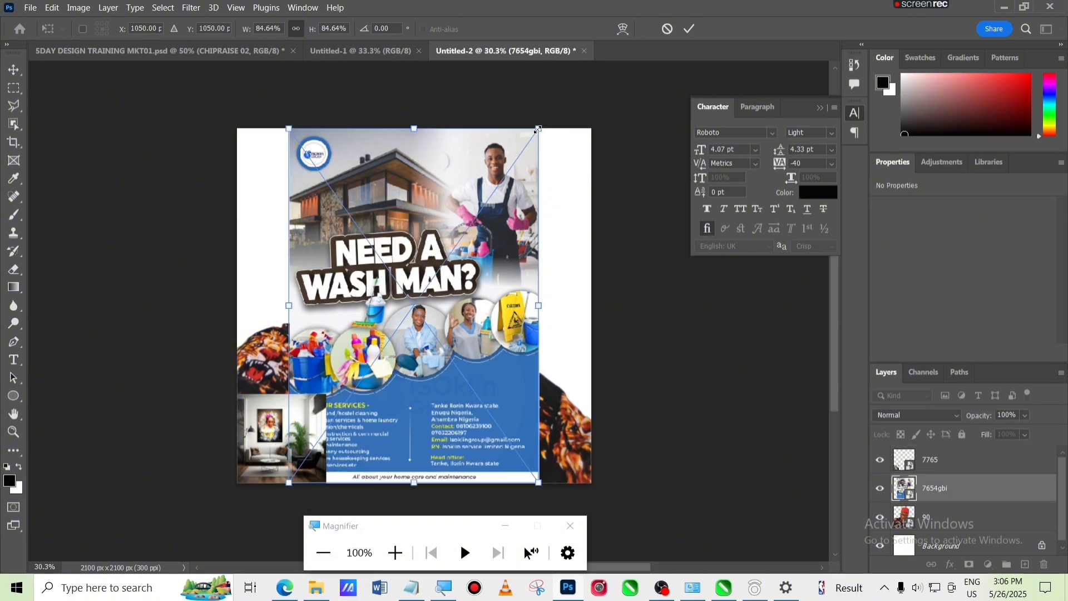
pyautogui.moveTo(538, 129); pyautogui.dragTo(439, 363)
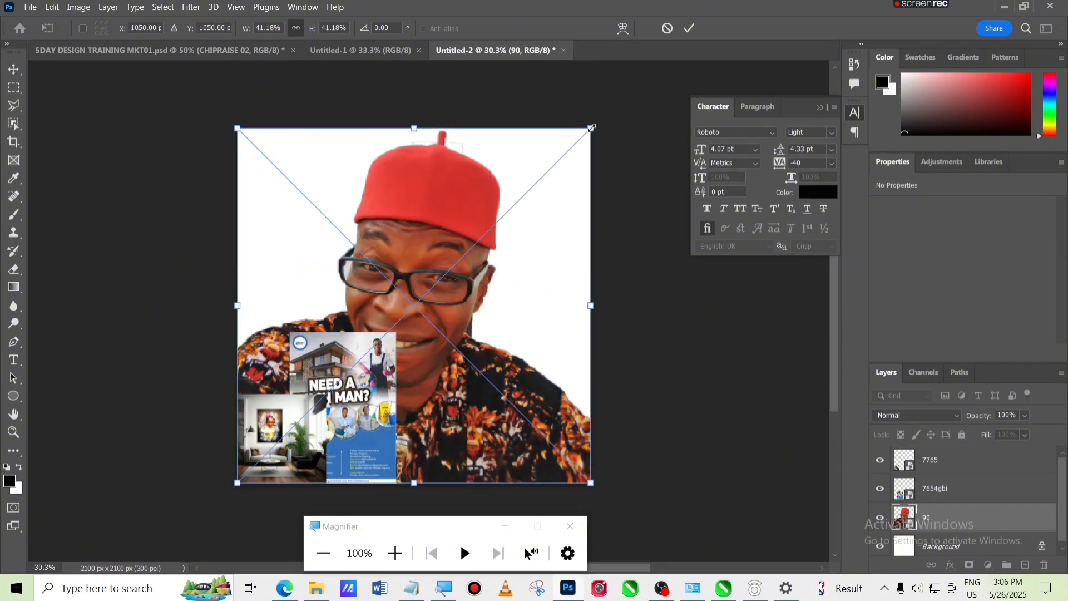
# - Shrink the 90 portrait proportionally and gather the three images in an overlapping stack near the canvas centre, leaving no layer selected
pyautogui.moveTo(593, 128); pyautogui.dragTo(458, 323)
pyautogui.press('Return')
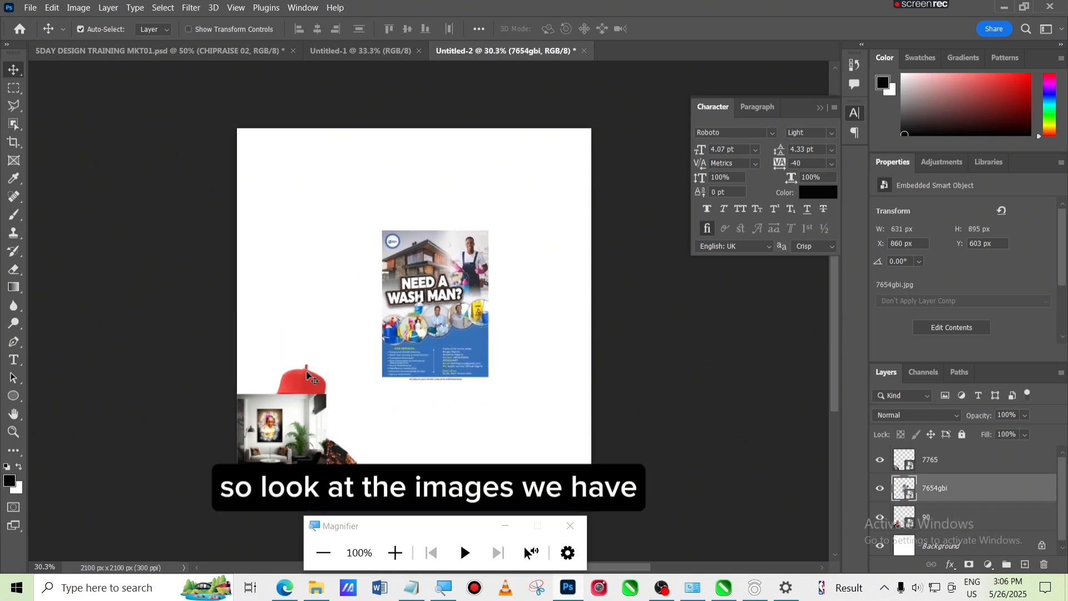
pyautogui.moveTo(305, 371); pyautogui.dragTo(402, 267)
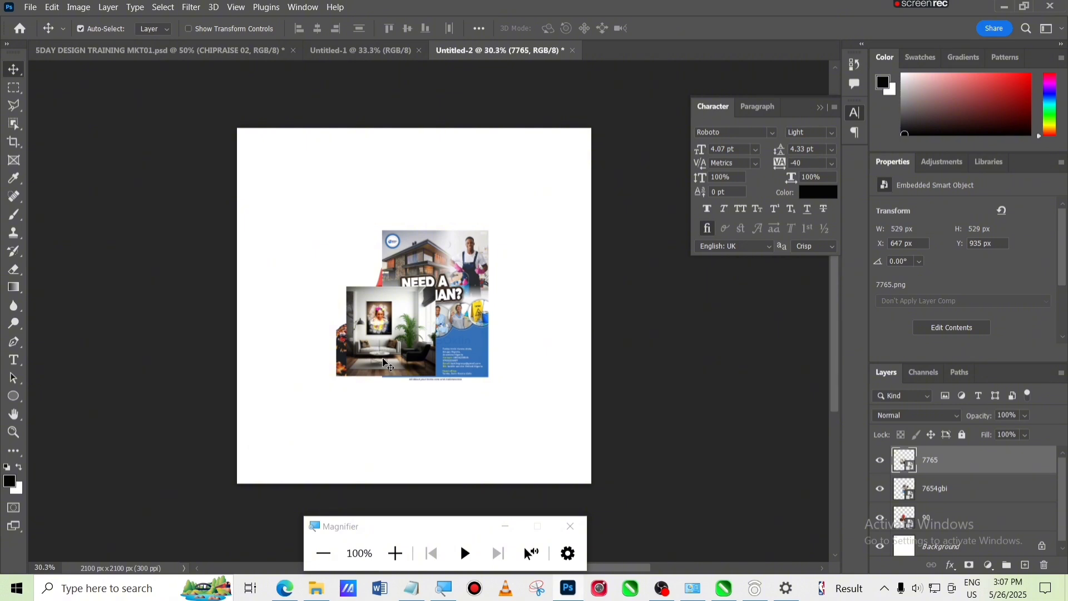
pyautogui.click(706, 374)
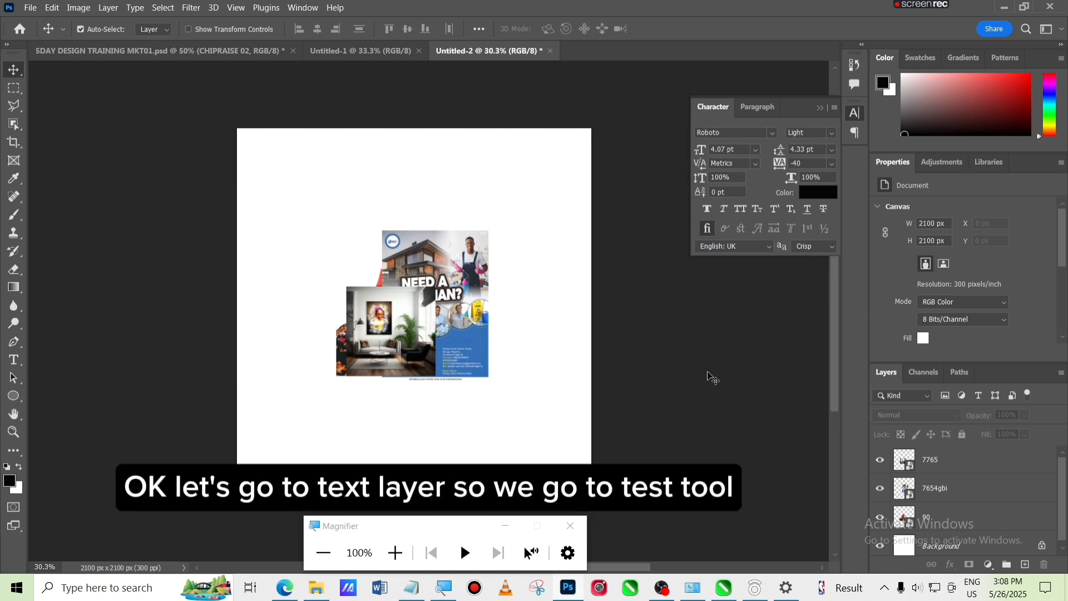
# - Add the text "LAYERS IN PHOTOSHOP" as a new type layer in the blank area above the images
pyautogui.click(14, 362)
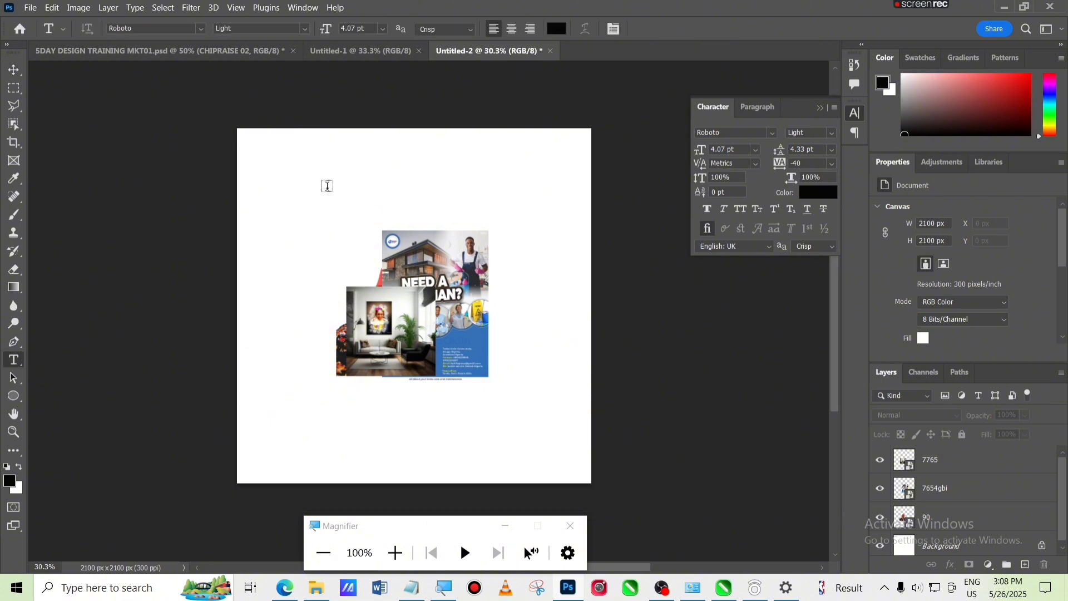
pyautogui.click(332, 185)
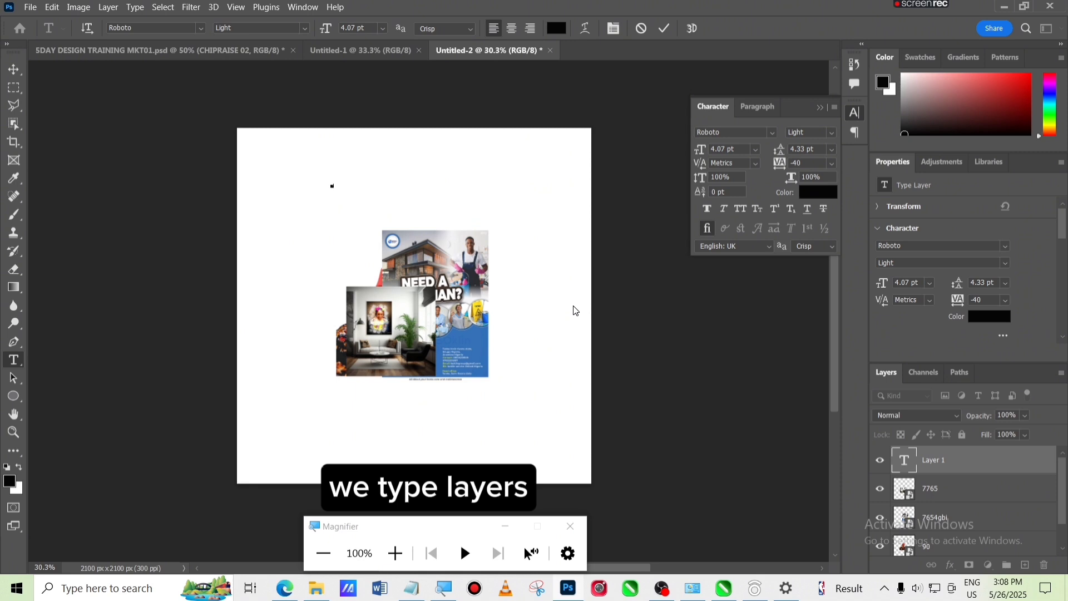
pyautogui.write('text')
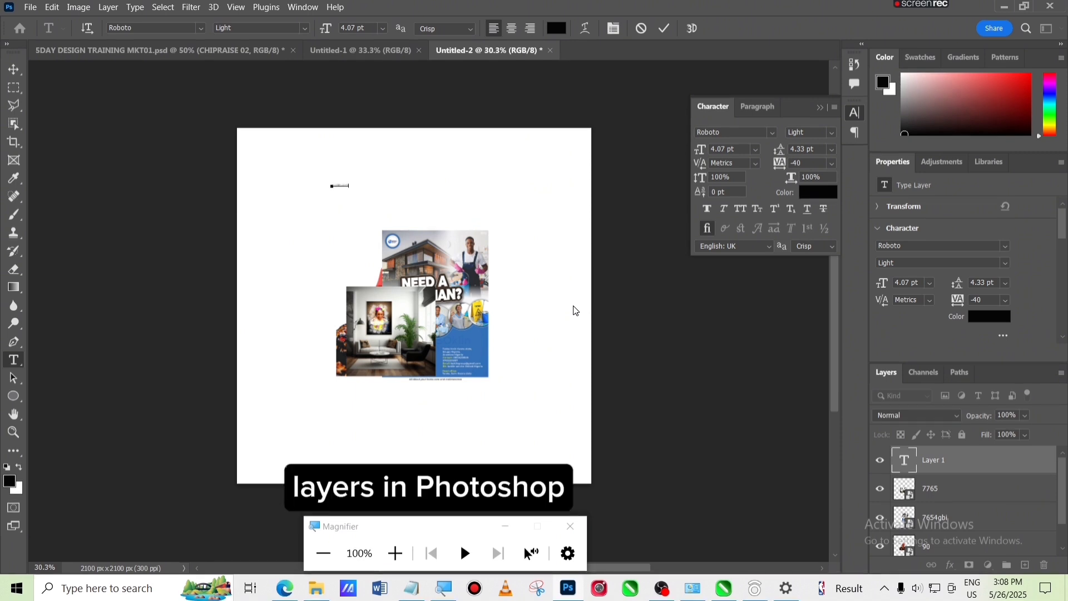
pyautogui.write('text')
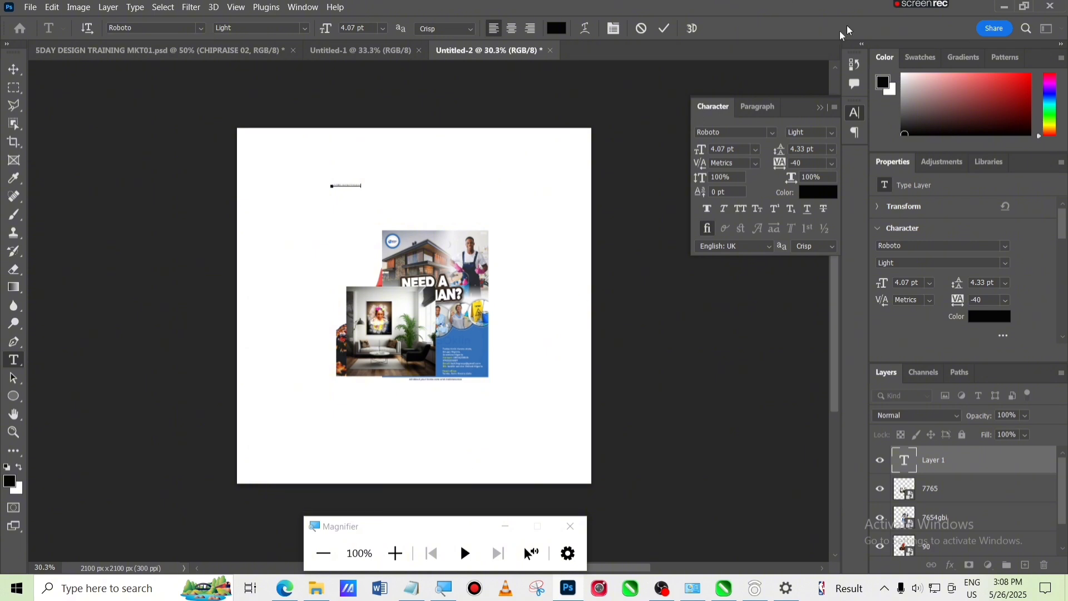
pyautogui.click(667, 26)
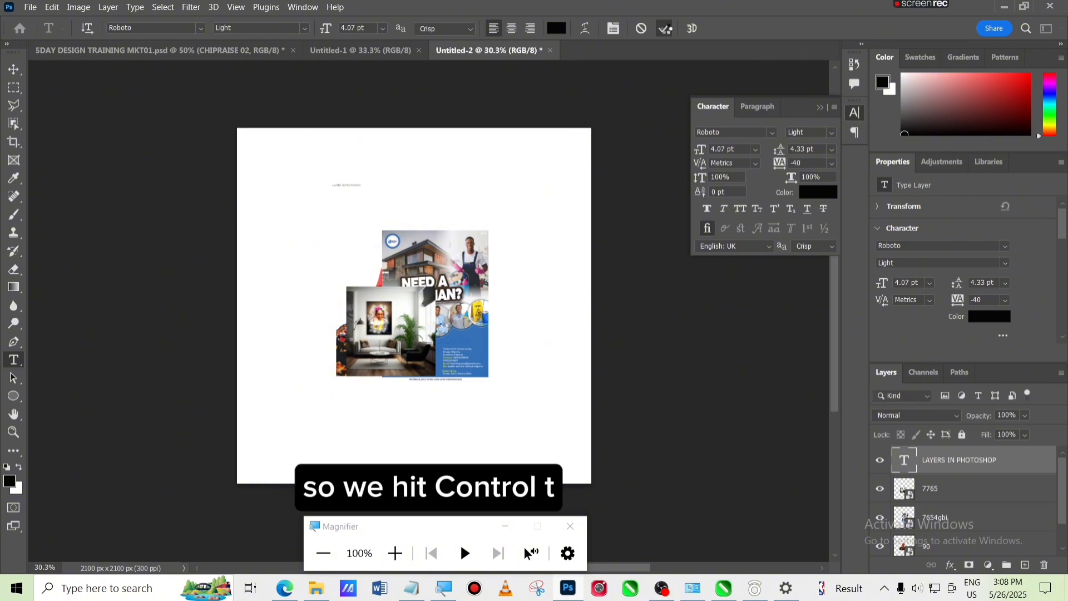
# - Enlarge the LAYERS IN PHOTOSHOP text to about 41.91 pt and position it as a heading across the canvas above the images
pyautogui.hotkey('ctrl', 't')
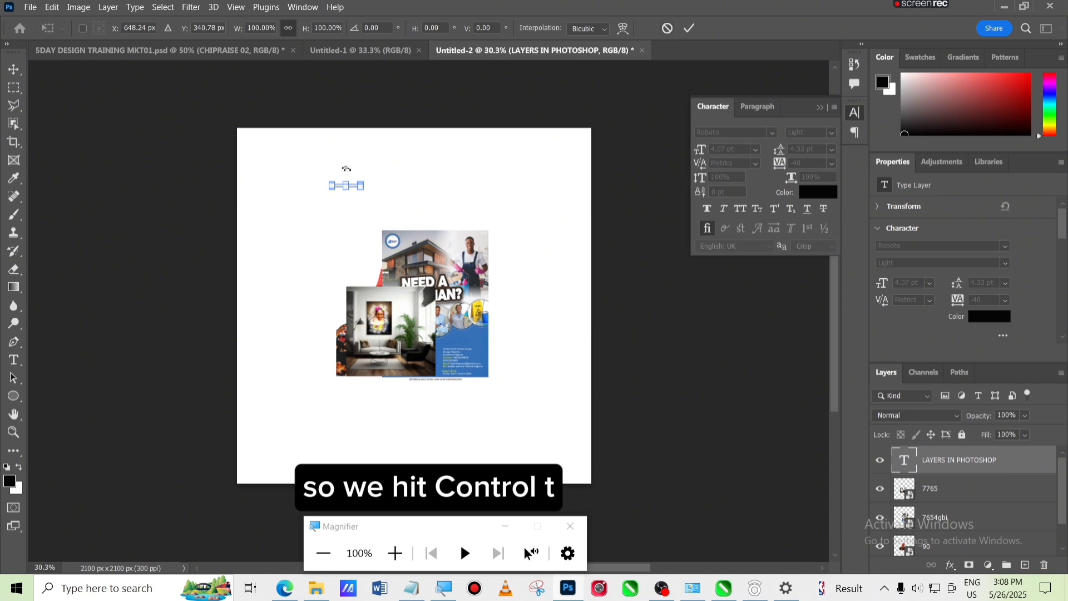
pyautogui.moveTo(362, 182); pyautogui.dragTo(593, 158)
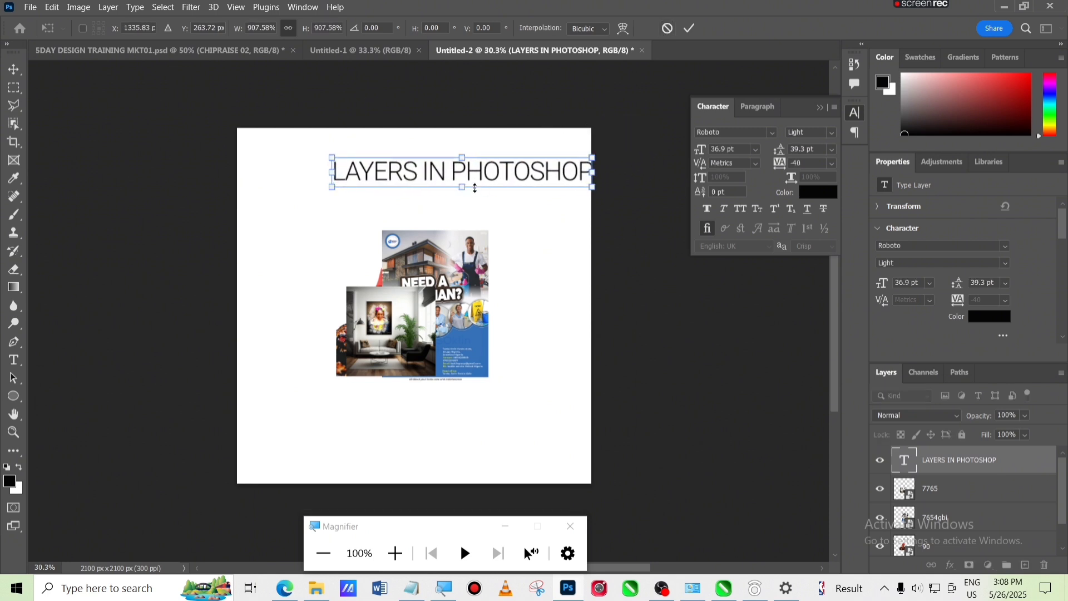
pyautogui.moveTo(476, 178); pyautogui.dragTo(405, 186)
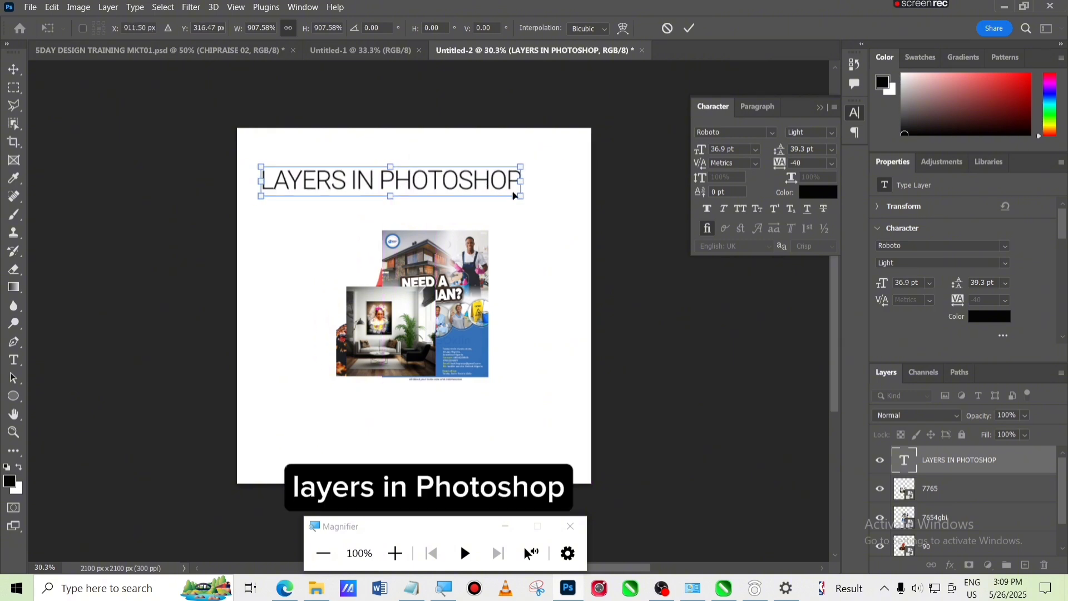
pyautogui.moveTo(522, 197); pyautogui.dragTo(556, 202)
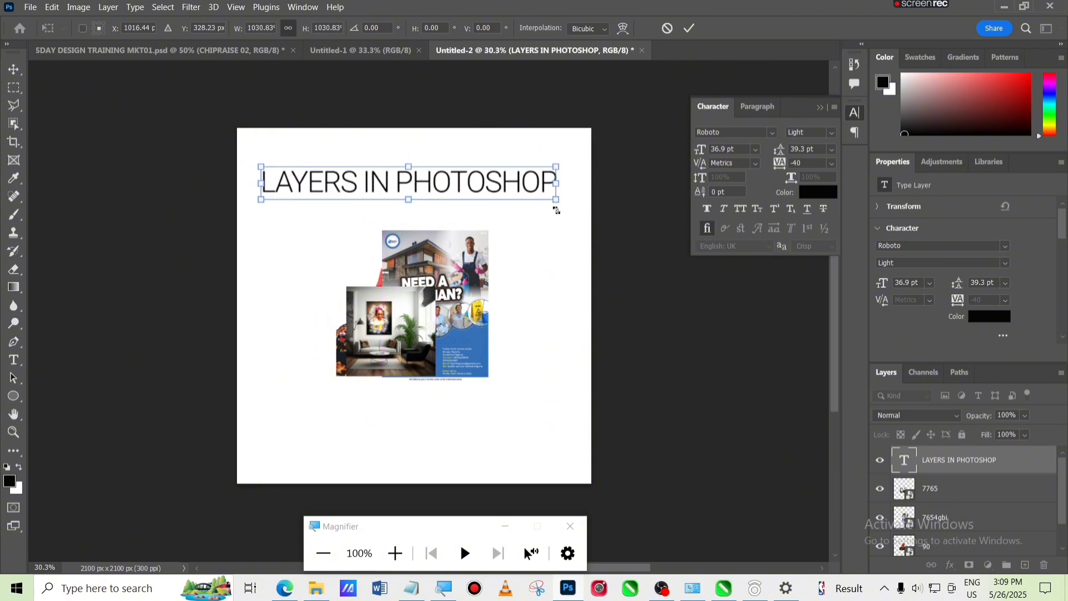
pyautogui.click(689, 28)
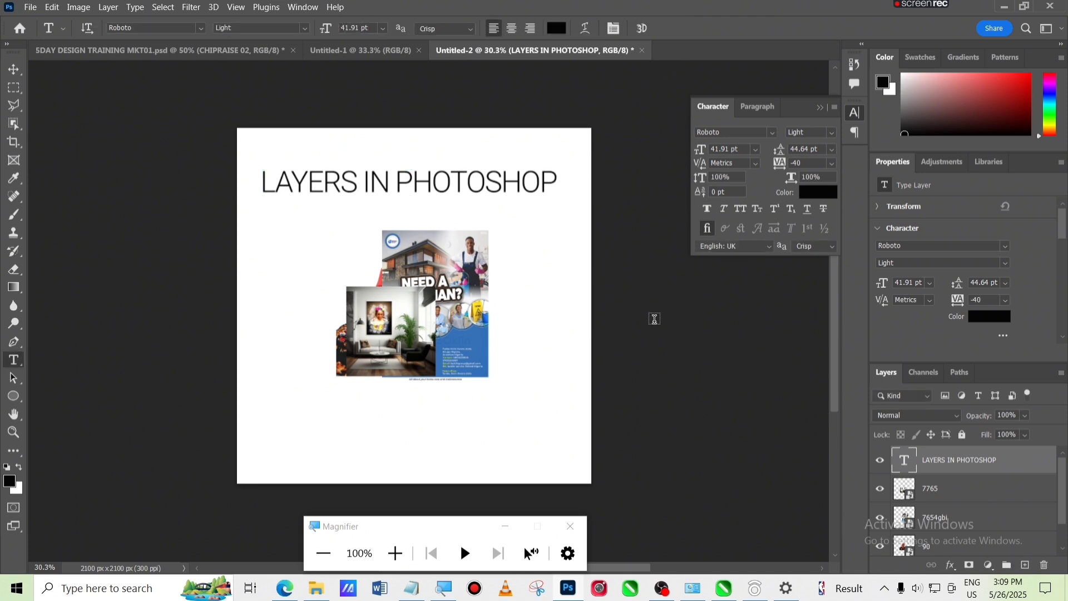
# - Lower the LAYERS IN PHOTOSHOP layer's opacity to 40%, restore it to 100%, and deselect the layer
pyautogui.press('v')
pyautogui.press('4')
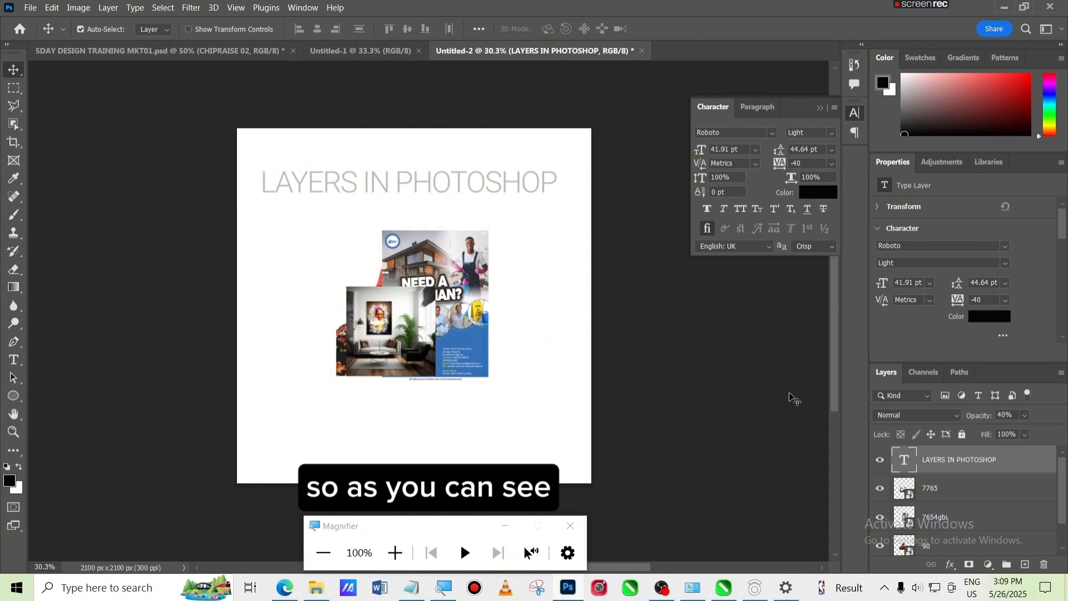
pyautogui.click(1024, 415)
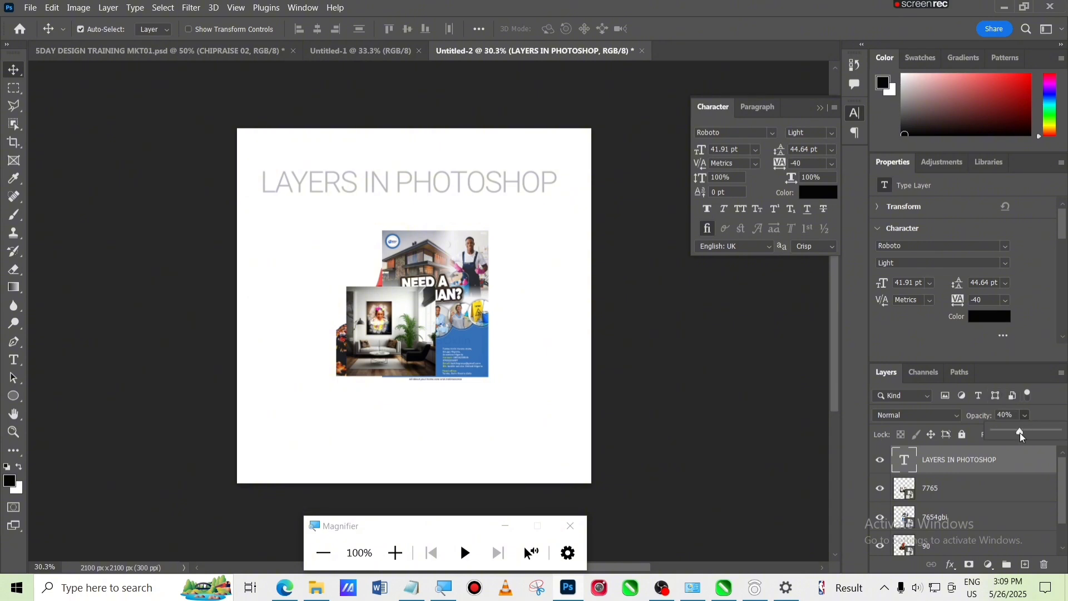
pyautogui.moveTo(1023, 431); pyautogui.dragTo(1066, 441)
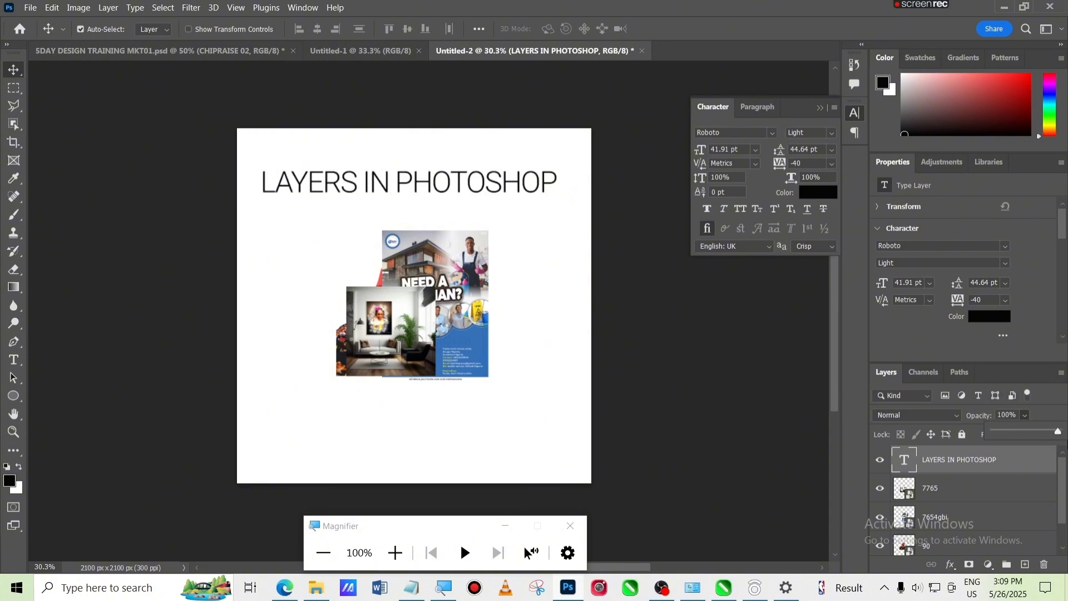
pyautogui.click(718, 449)
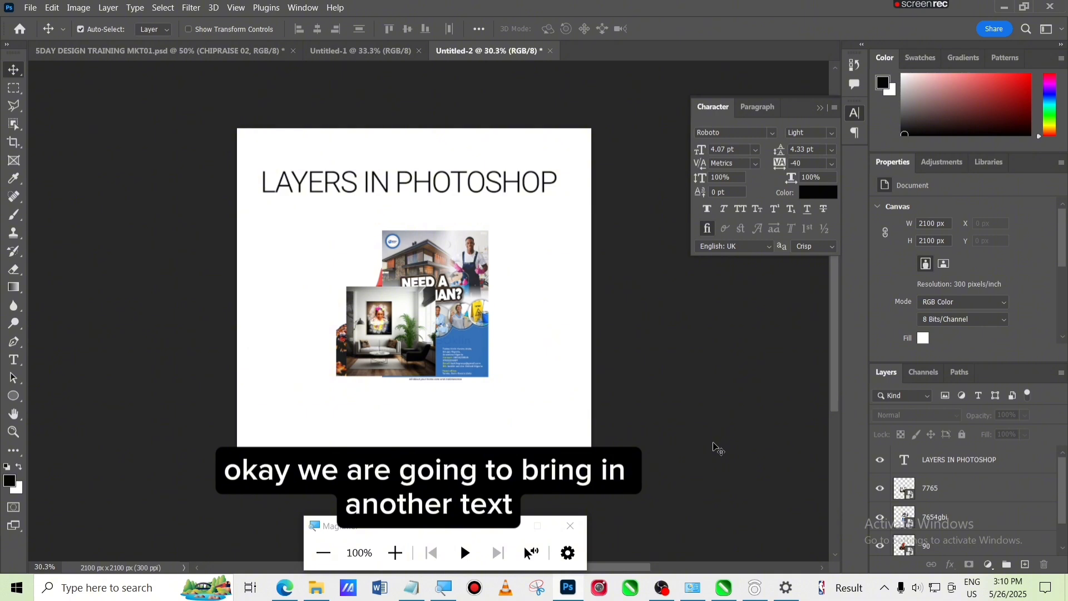
# - Add the text "I LOVE PHOTOSHOP" as a new type layer in the blank area below the images
pyautogui.click(15, 360)
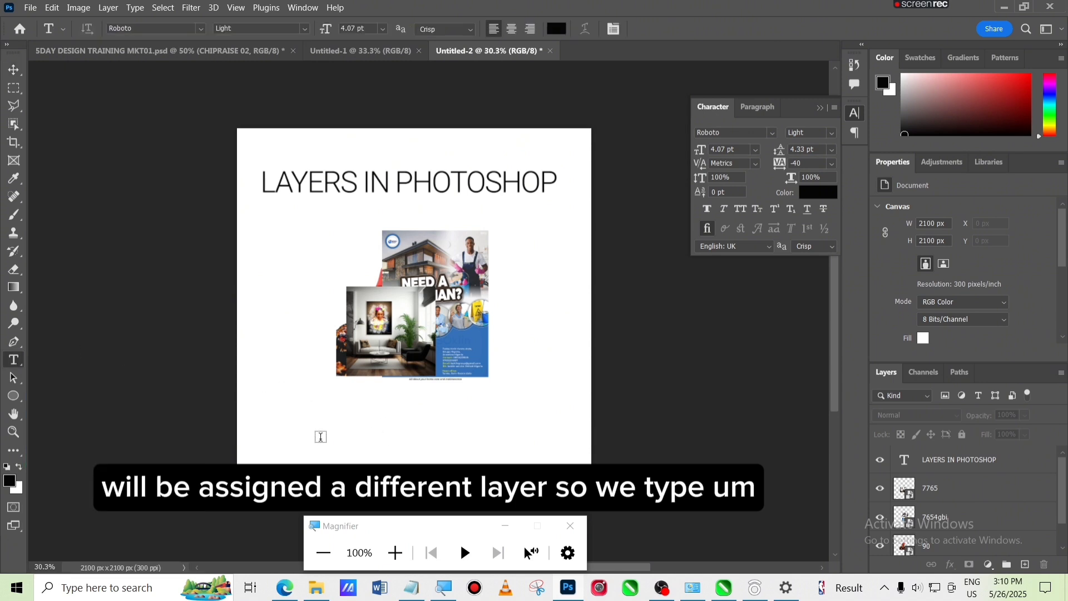
pyautogui.click(321, 437)
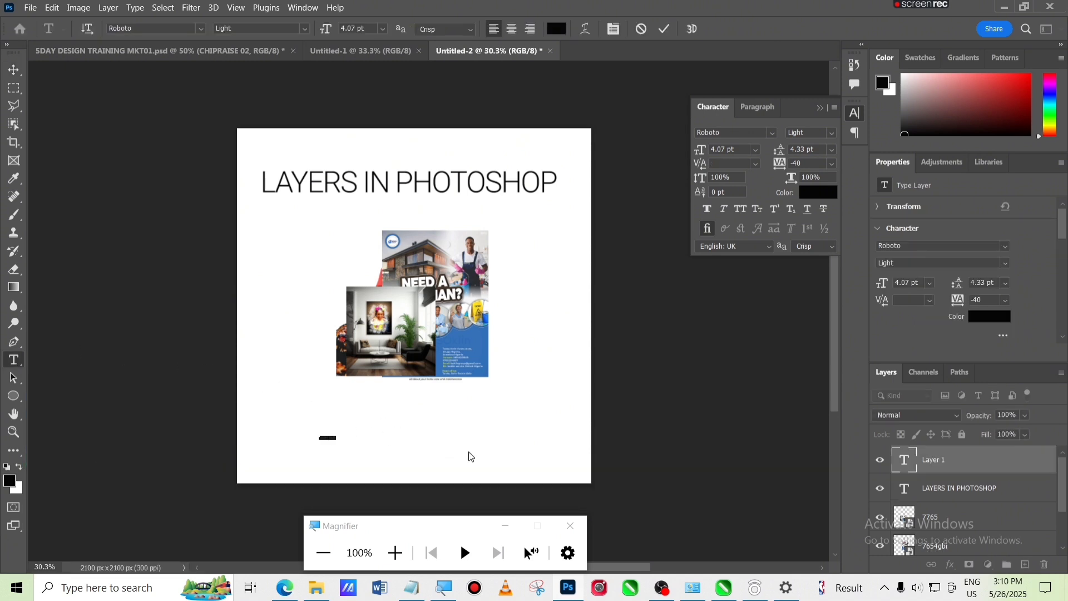
pyautogui.write('I')
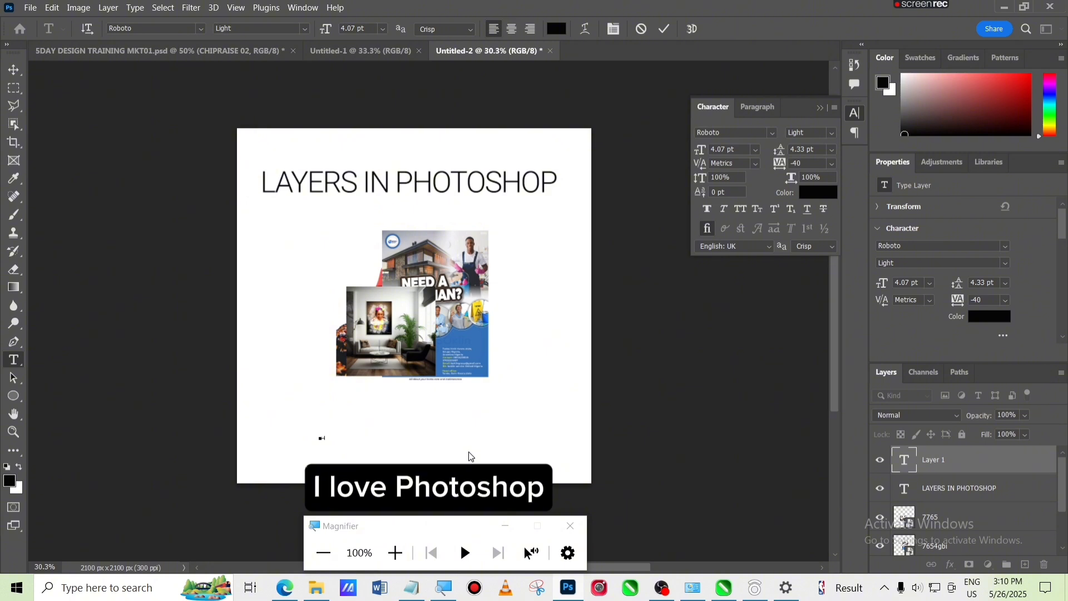
pyautogui.write(' LOVE PHOTO')
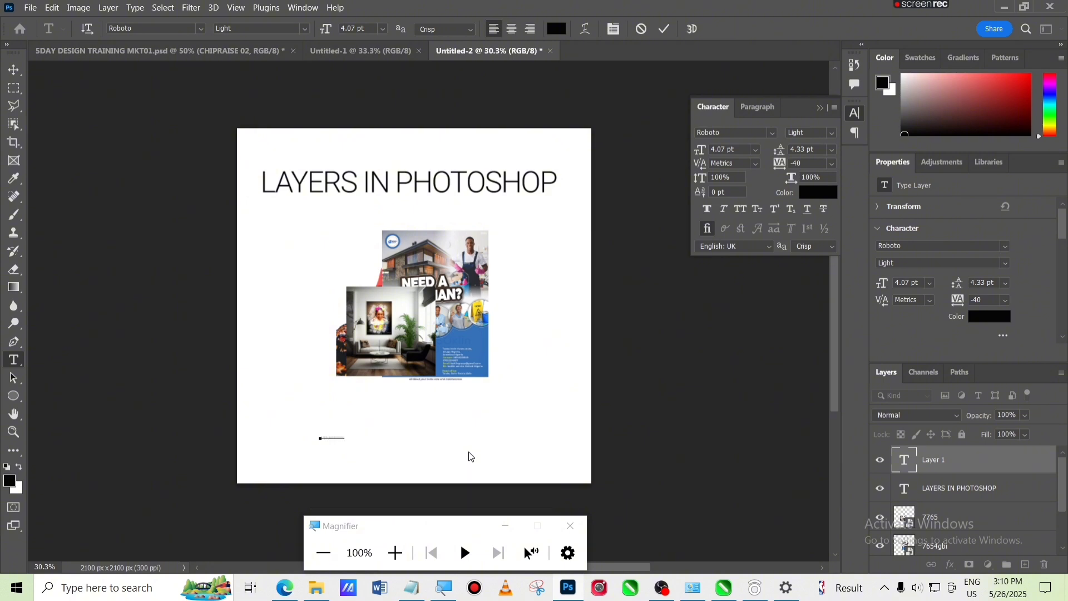
pyautogui.click(14, 70)
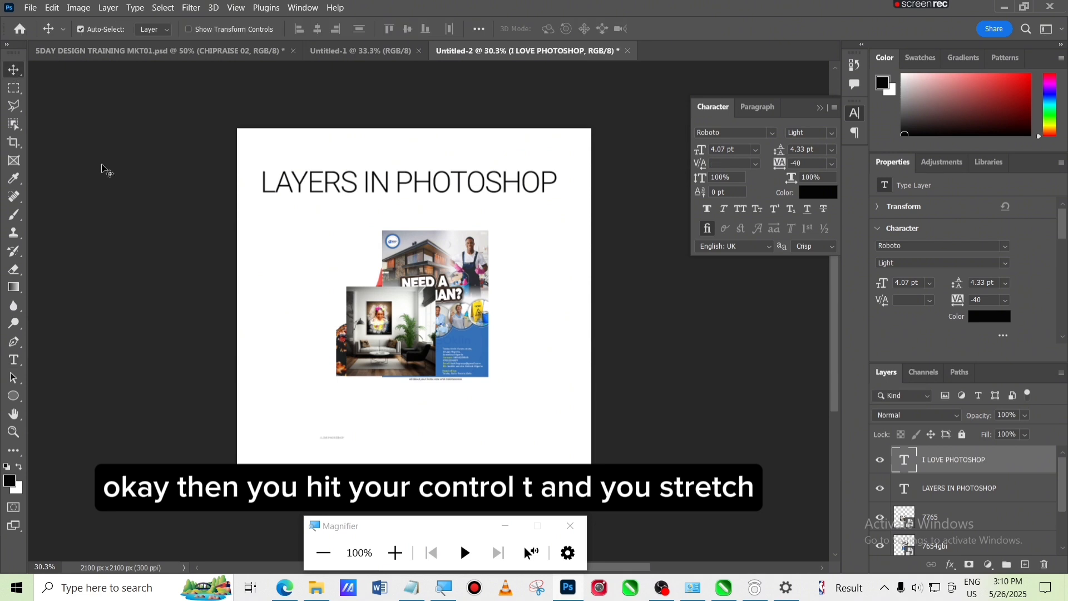
# - Enlarge the I LOVE PHOTOSHOP text to about 43.07 pt and centre it horizontally on the canvas below the images
pyautogui.hotkey('ctrl', 't')
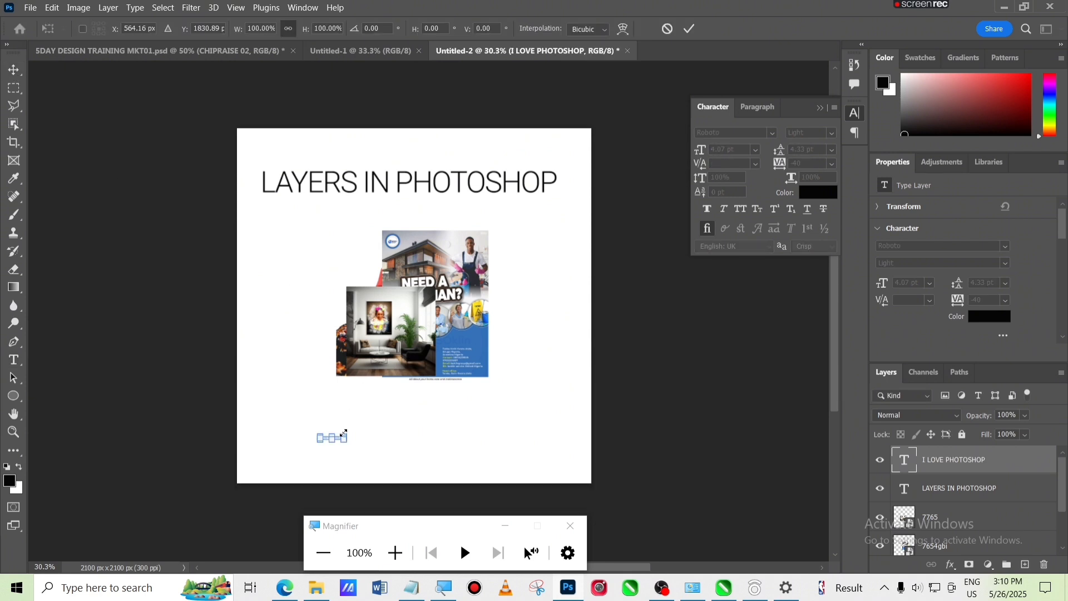
pyautogui.moveTo(344, 433); pyautogui.dragTo(573, 373)
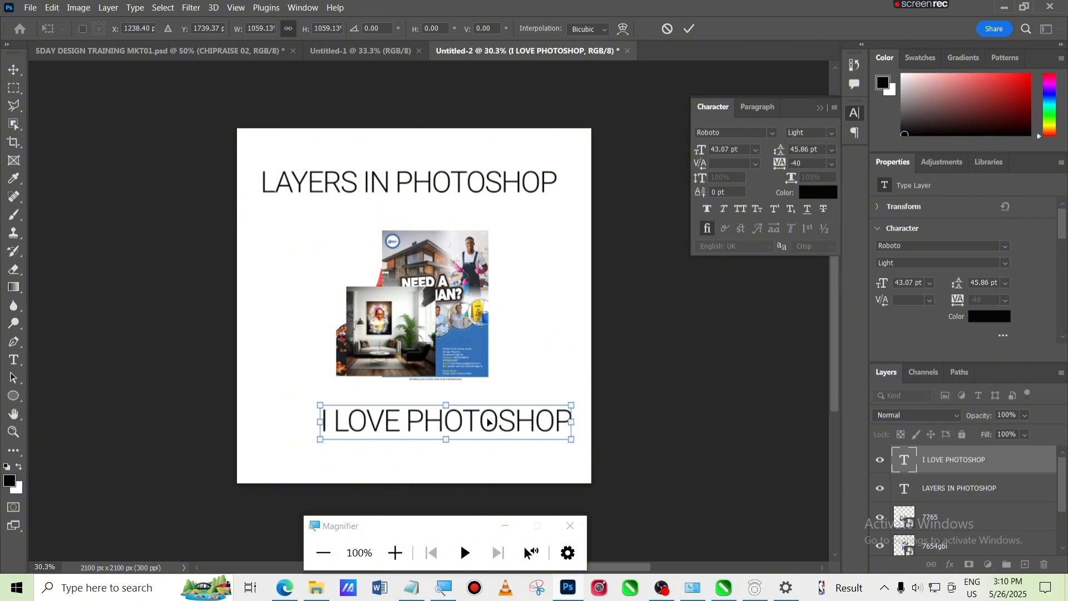
pyautogui.moveTo(489, 423); pyautogui.dragTo(460, 424)
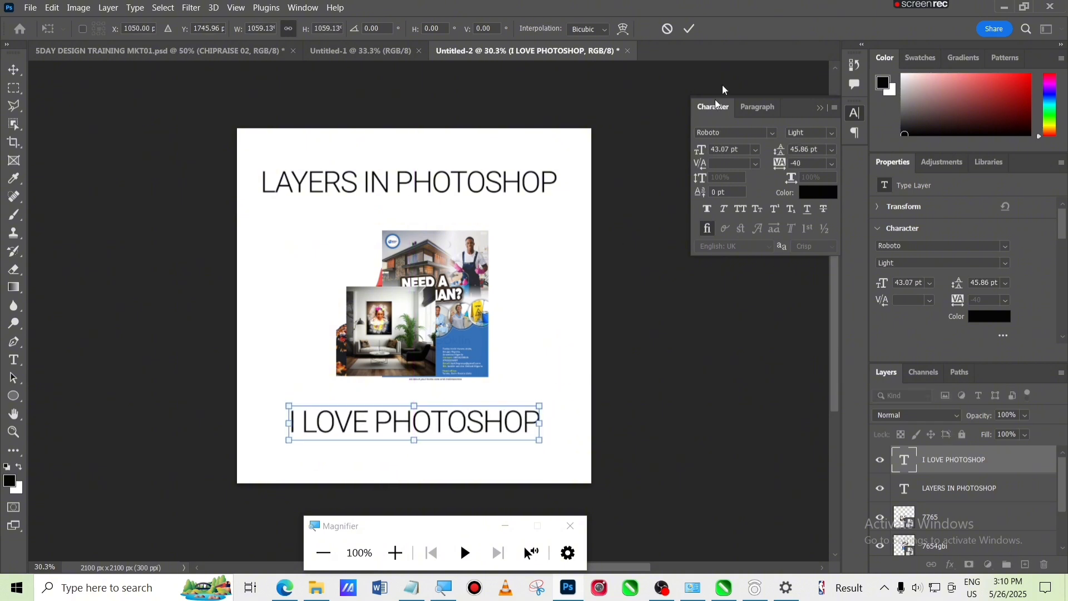
pyautogui.click(690, 29)
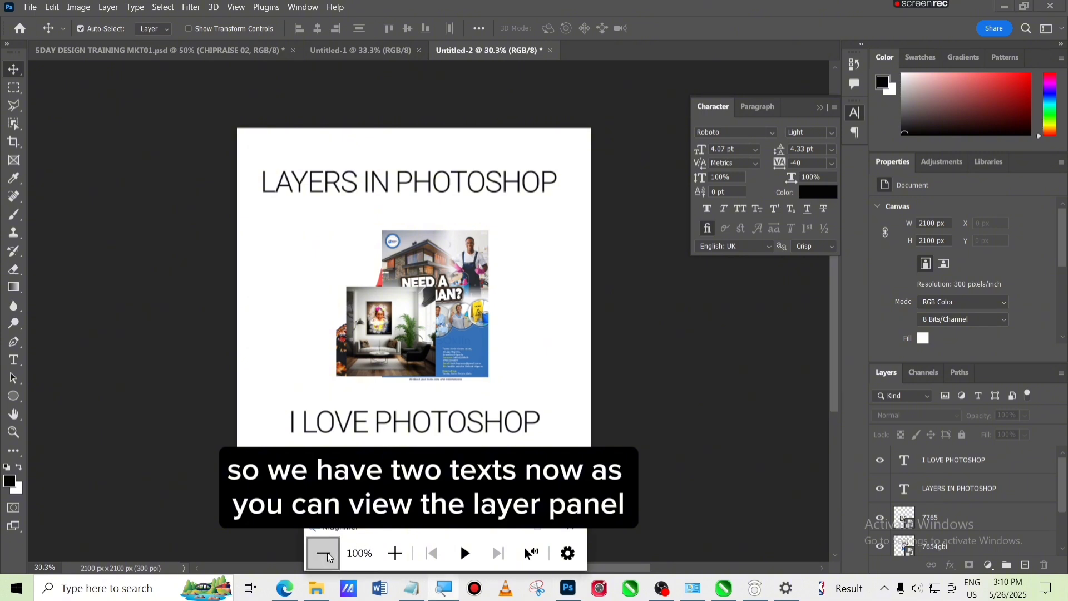
# - Draw a wide black rectangle overlapping the upper left part of the image stack with the Rectangle tool, leaving no layer selected
pyautogui.click(395, 553)
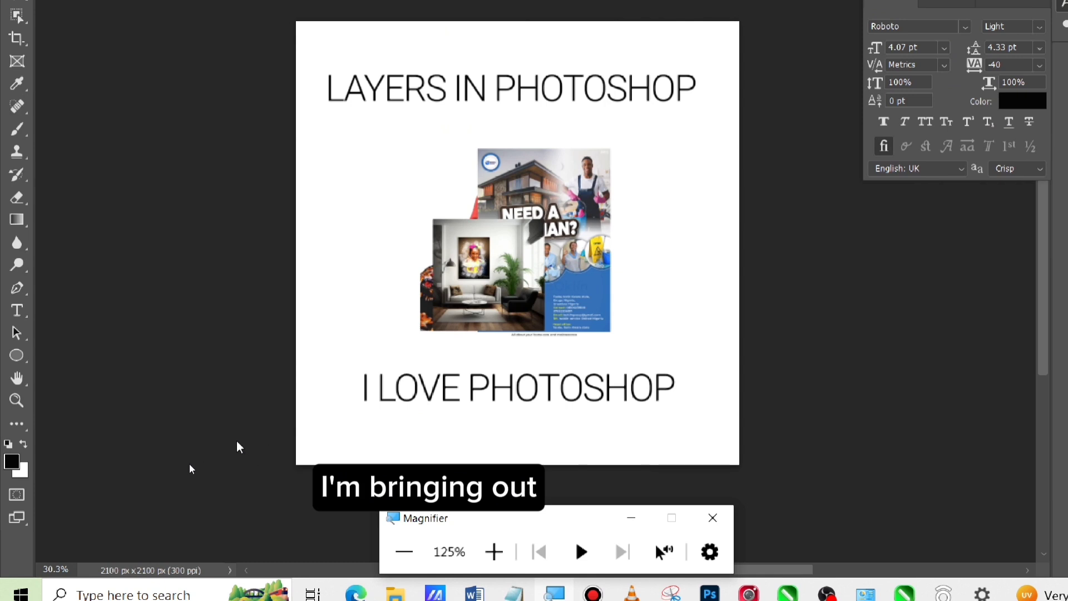
pyautogui.rightClick(25, 360)
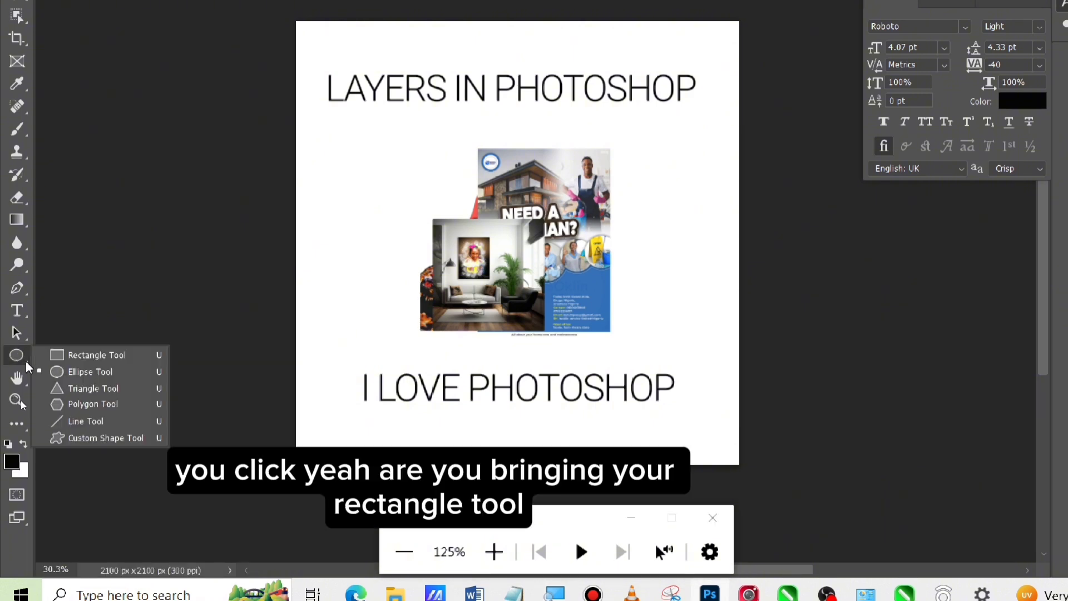
pyautogui.click(96, 360)
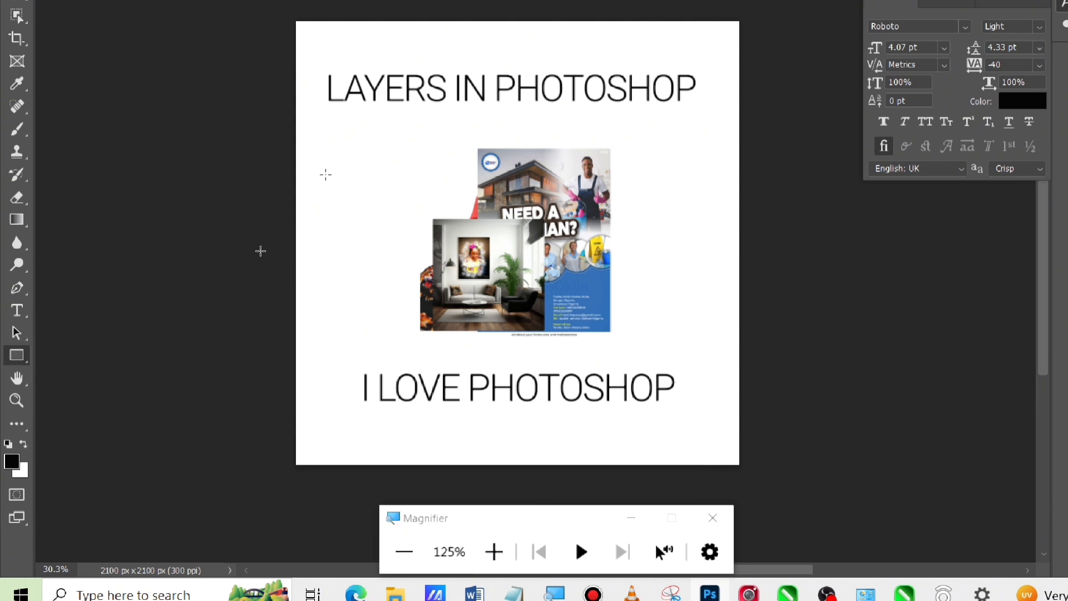
pyautogui.moveTo(325, 174); pyautogui.dragTo(559, 222)
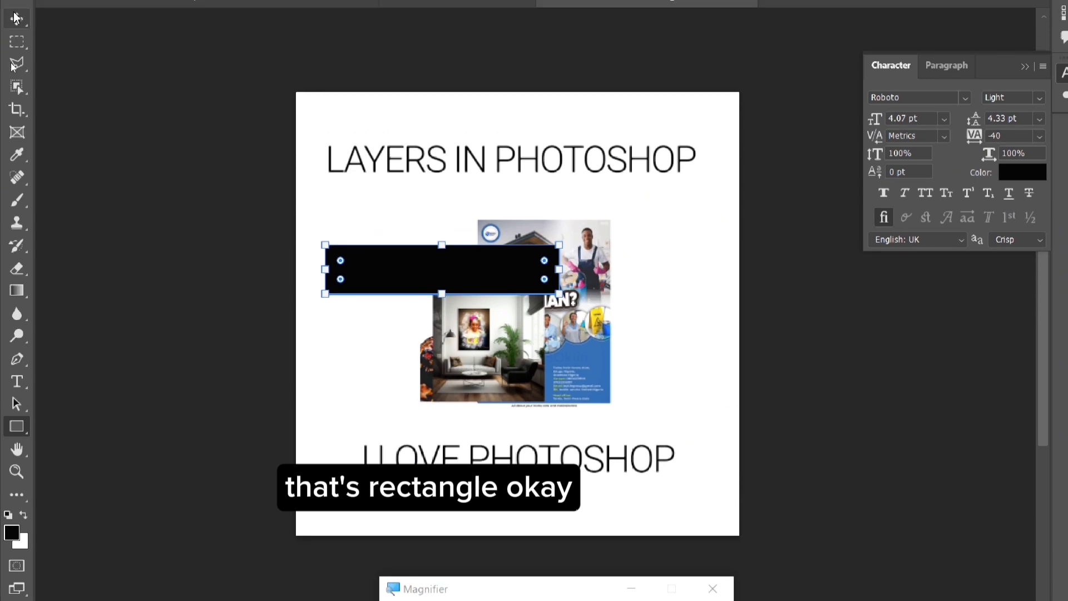
pyautogui.click(17, 35)
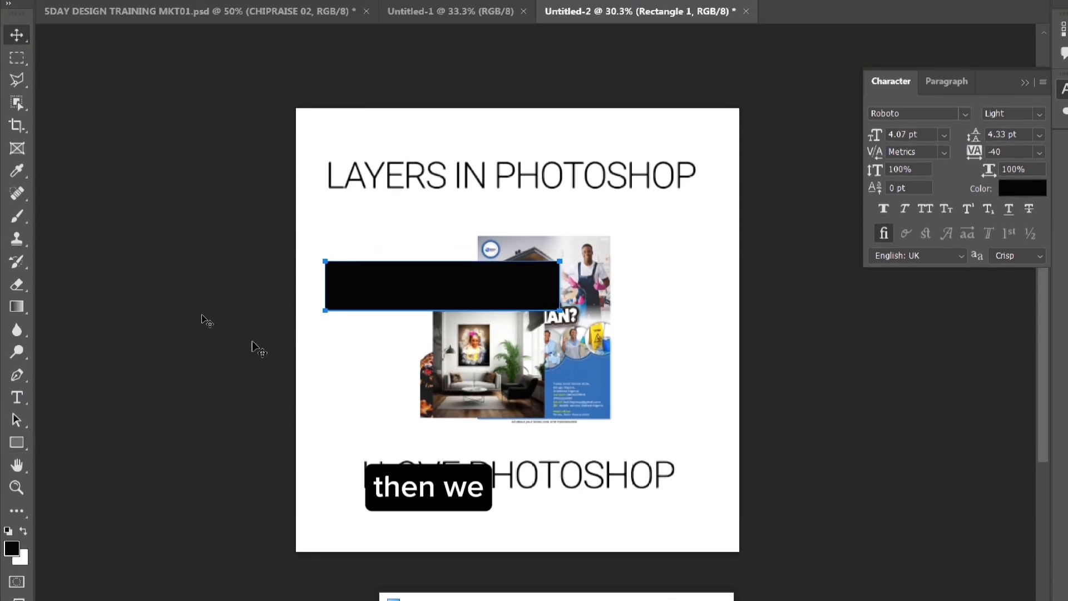
pyautogui.click(179, 329)
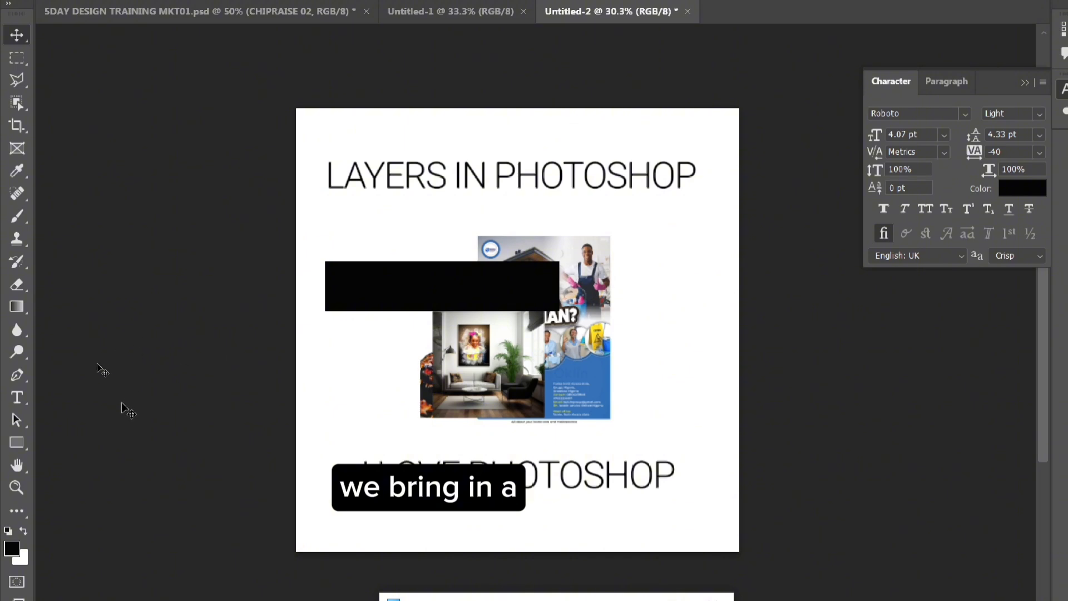
# - Draw a black perfect circle with the Ellipse tool over the lower left of the image stack, touching the I LOVE PHOTOSHOP text
pyautogui.rightClick(28, 448)
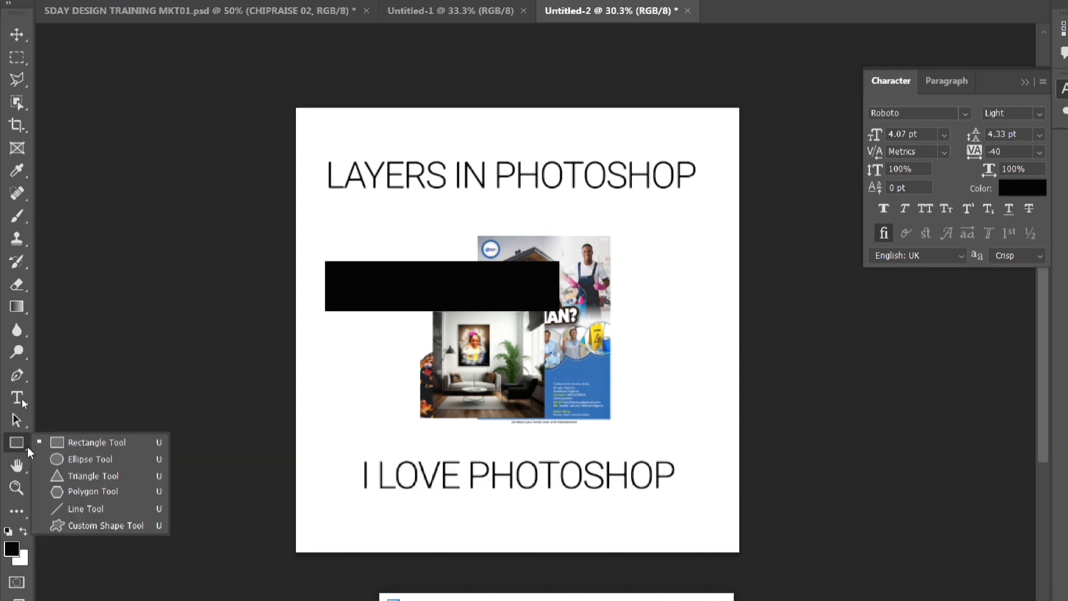
pyautogui.click(79, 460)
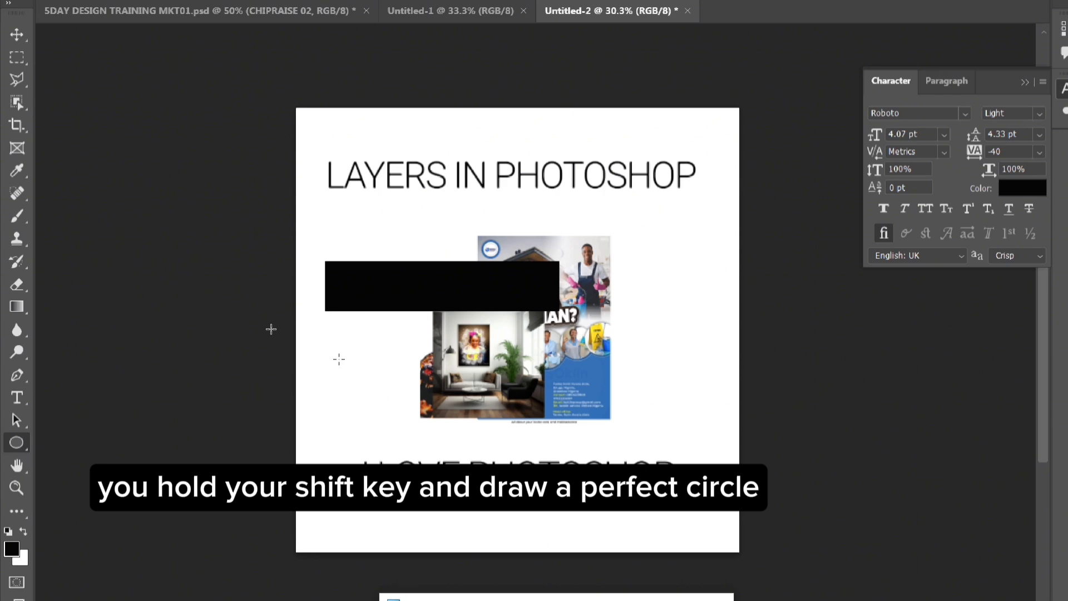
pyautogui.moveTo(348, 362); pyautogui.dragTo(448, 461)
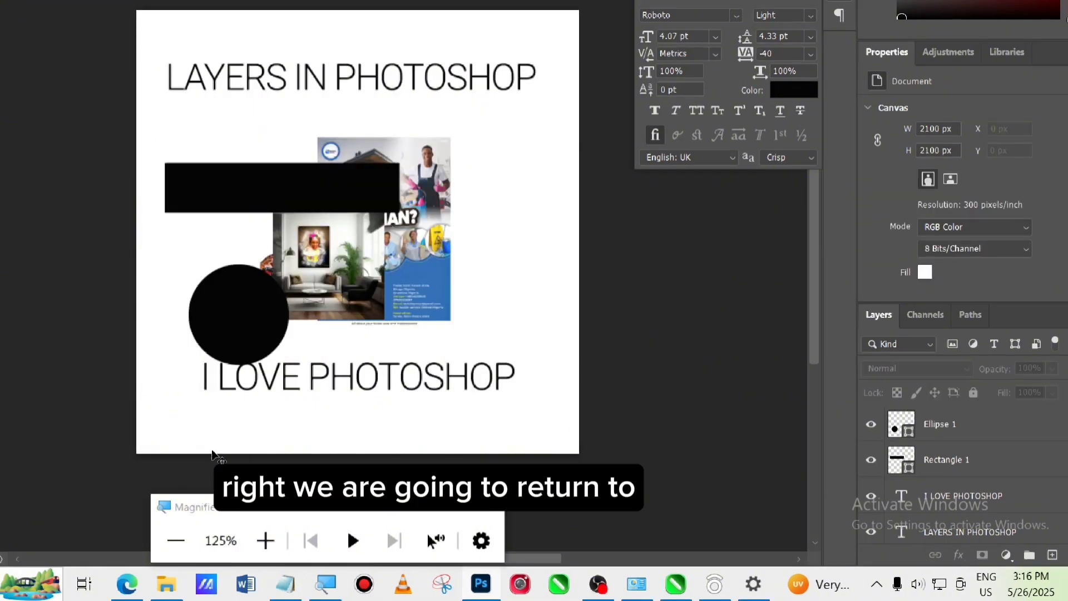
pyautogui.click(167, 544)
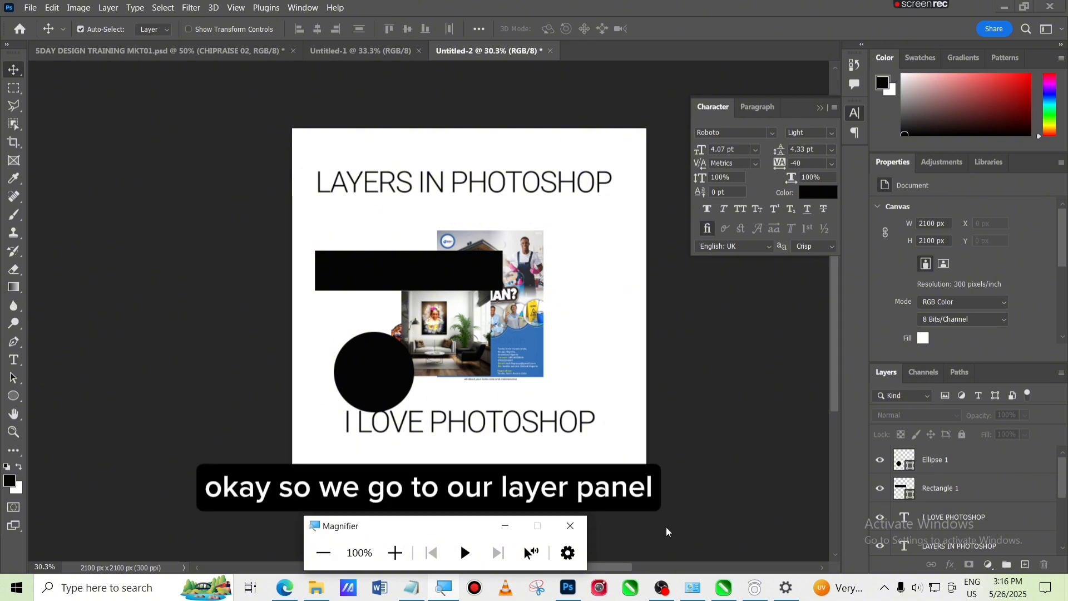
# - Move the 90 portrait layer from just above the Background to the top of the layer stack, above Ellipse 1
pyautogui.click(395, 552)
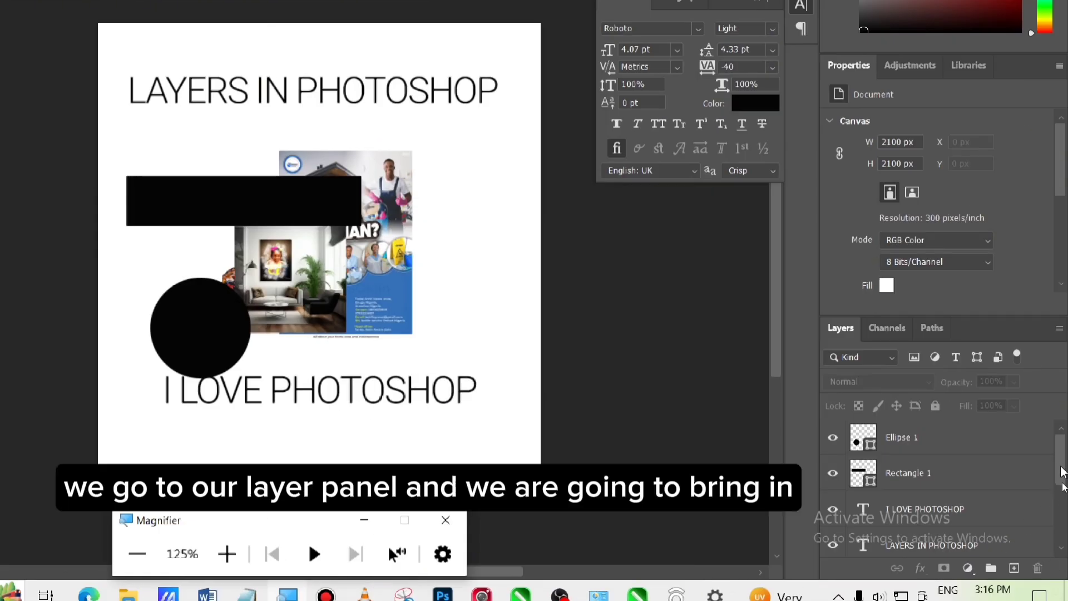
pyautogui.click(1060, 468)
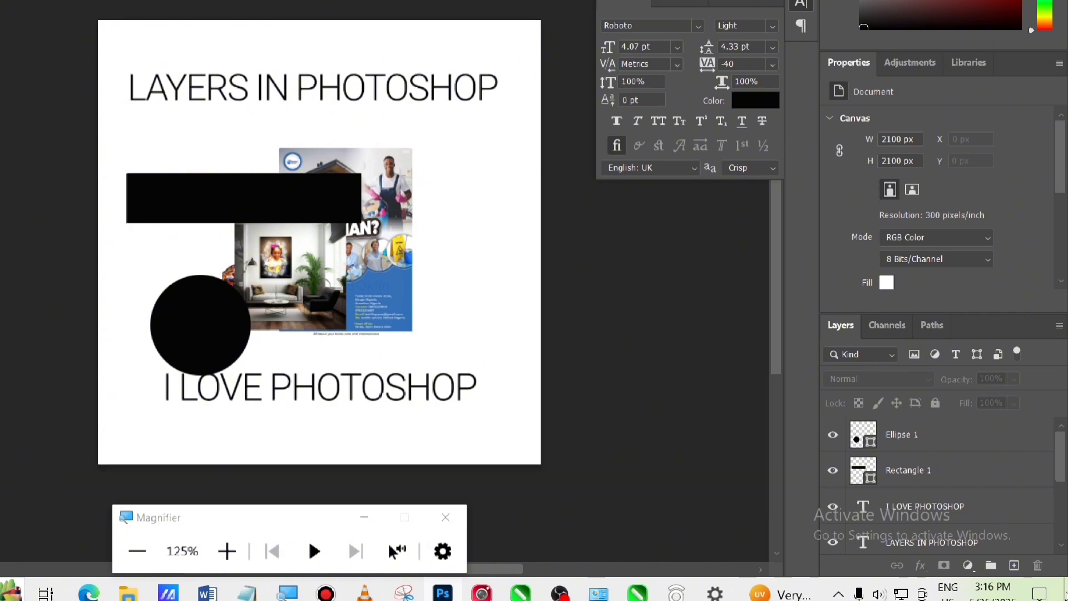
pyautogui.moveTo(1061, 457); pyautogui.dragTo(1061, 540)
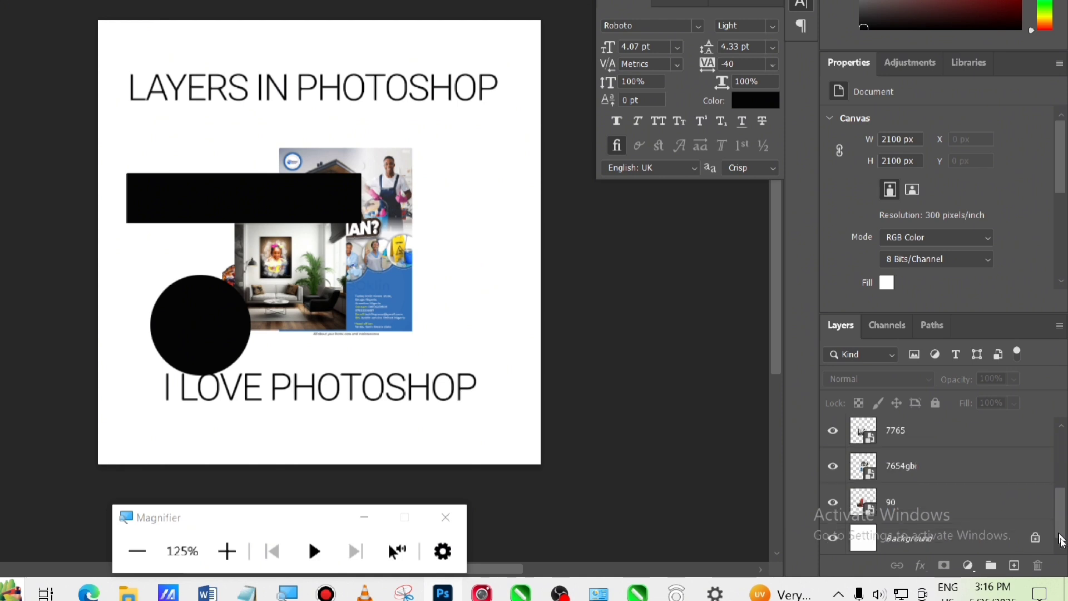
pyautogui.click(920, 510)
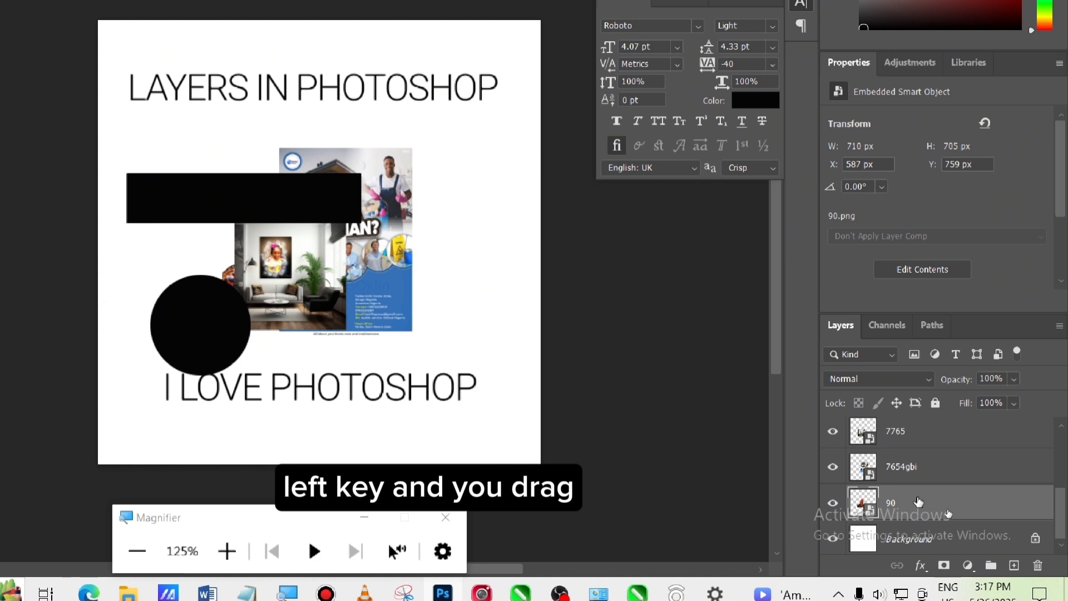
pyautogui.moveTo(918, 503); pyautogui.dragTo(918, 424)
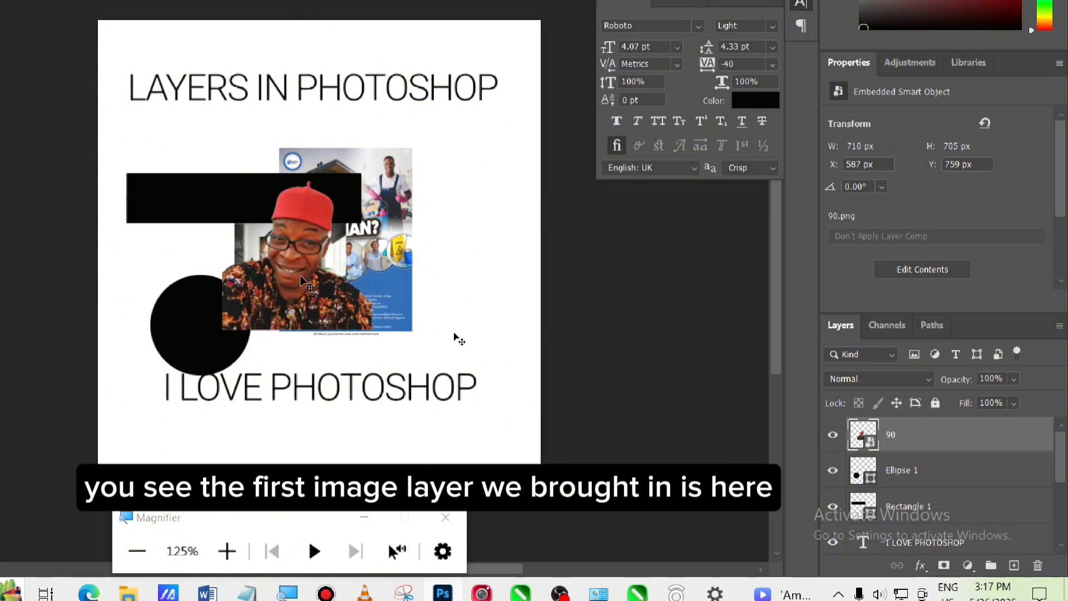
# - Enlarge the 90 portrait proportionally to about 1303 × 1294 px and position it below the LAYERS IN PHOTOSHOP heading, over the other images
pyautogui.moveTo(305, 283); pyautogui.dragTo(342, 273)
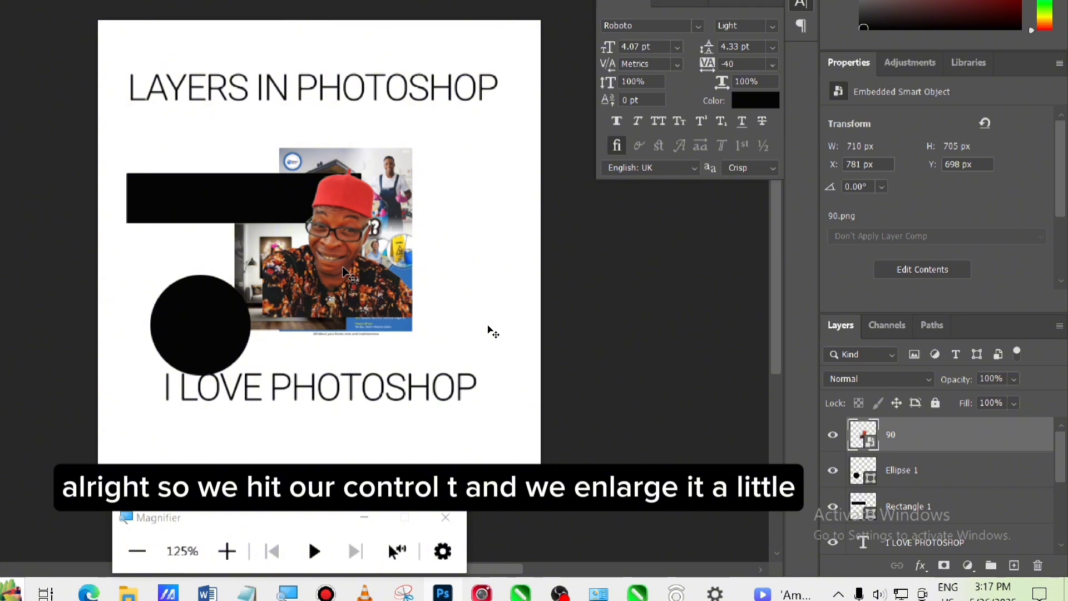
pyautogui.hotkey('ctrl', 't')
pyautogui.hotkey('ctrl', 't')
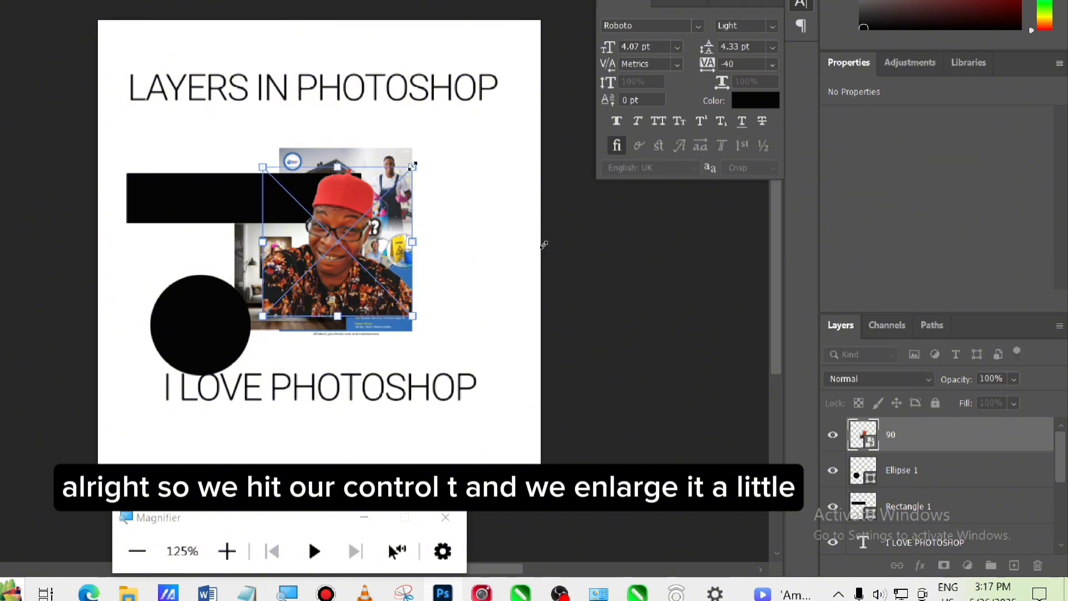
pyautogui.moveTo(413, 167); pyautogui.dragTo(538, 41)
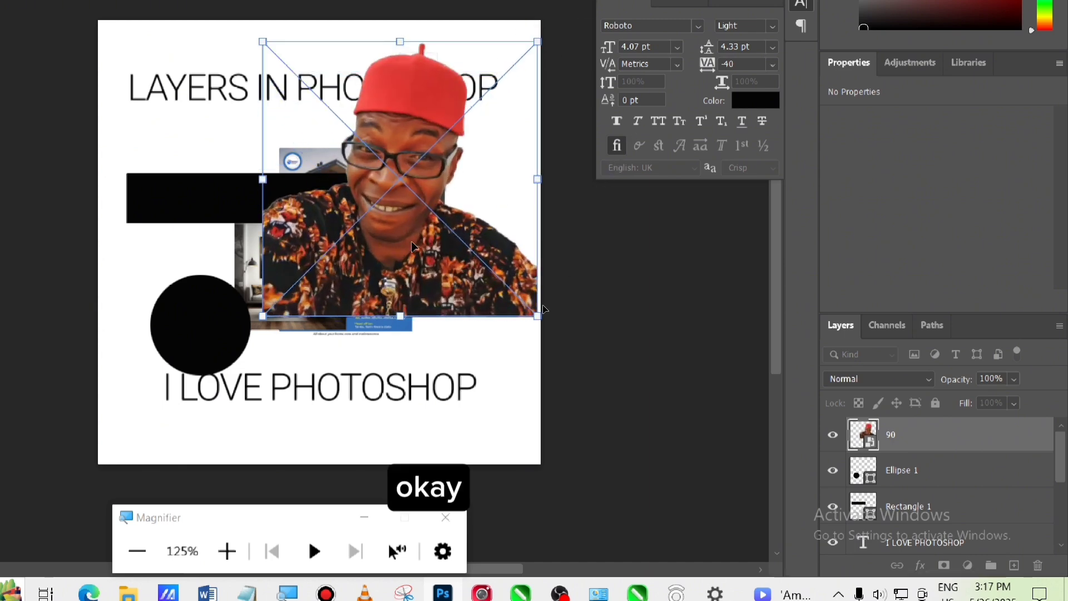
pyautogui.moveTo(412, 247); pyautogui.dragTo(356, 356)
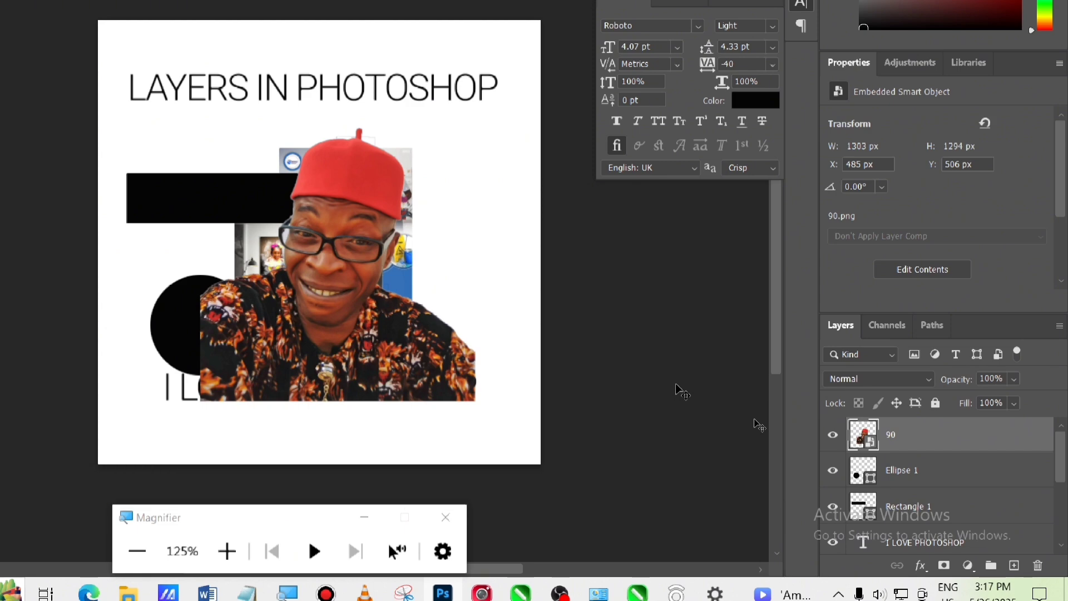
# - Apply a Brightness/Contrast adjustment to the 90 portrait layer with brightness about 5 and contrast about 60
pyautogui.click(137, 550)
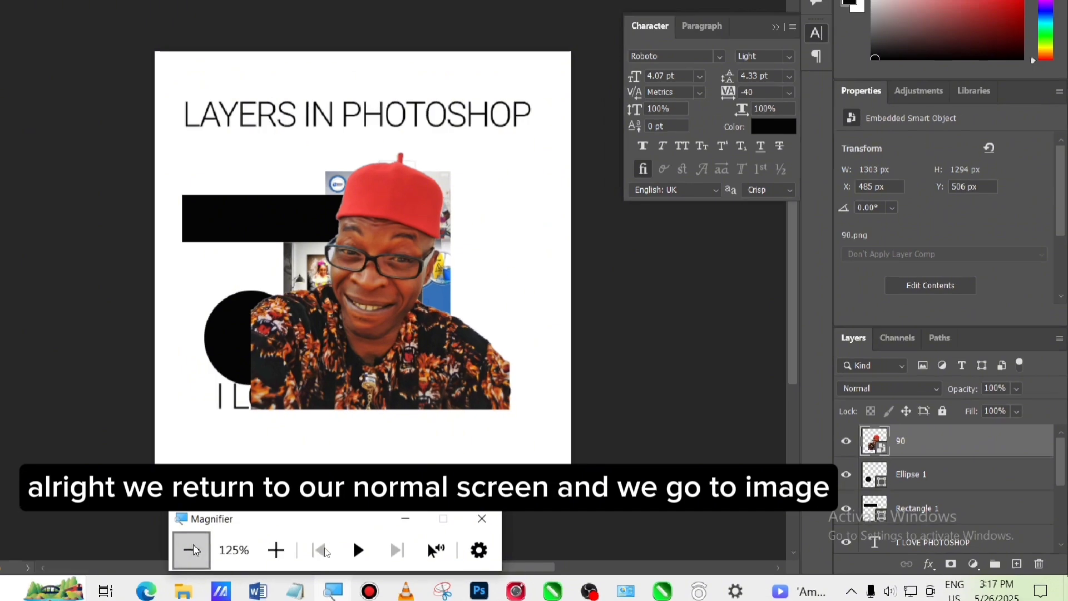
pyautogui.click(192, 551)
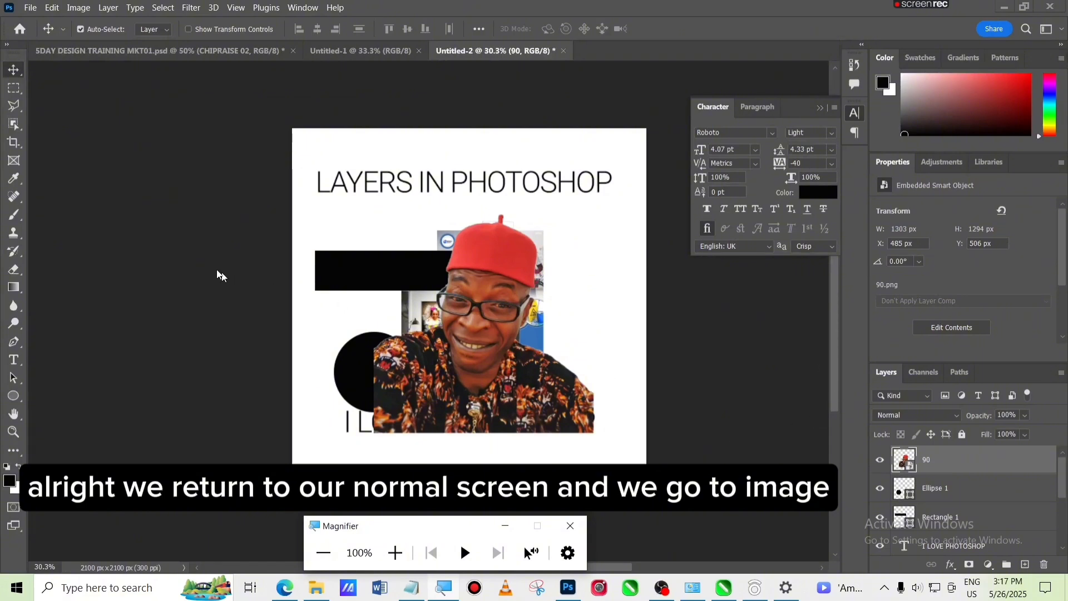
pyautogui.click(78, 11)
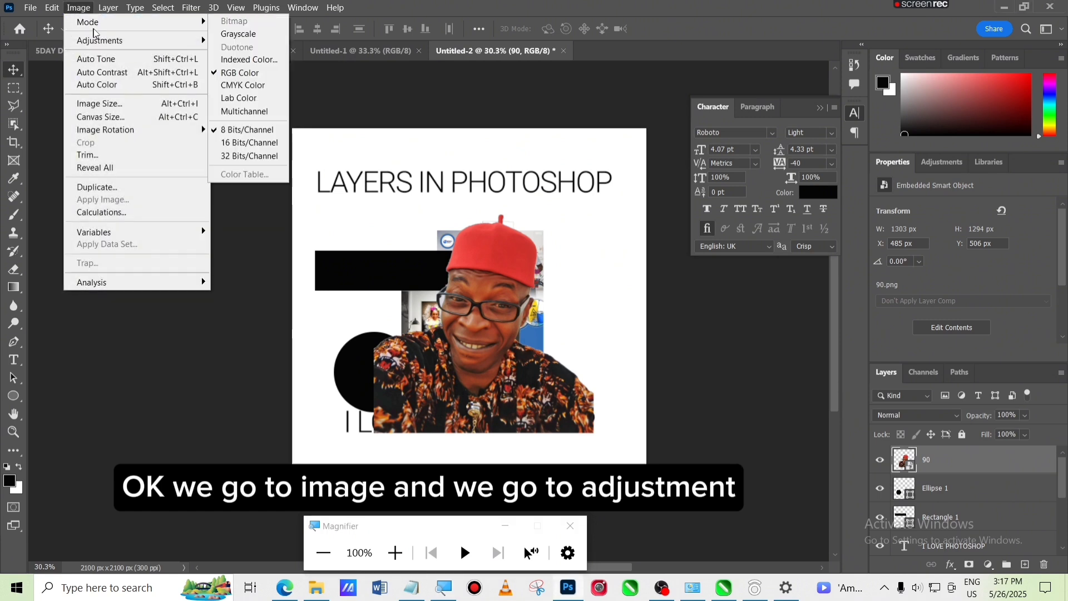
pyautogui.moveTo(102, 41)
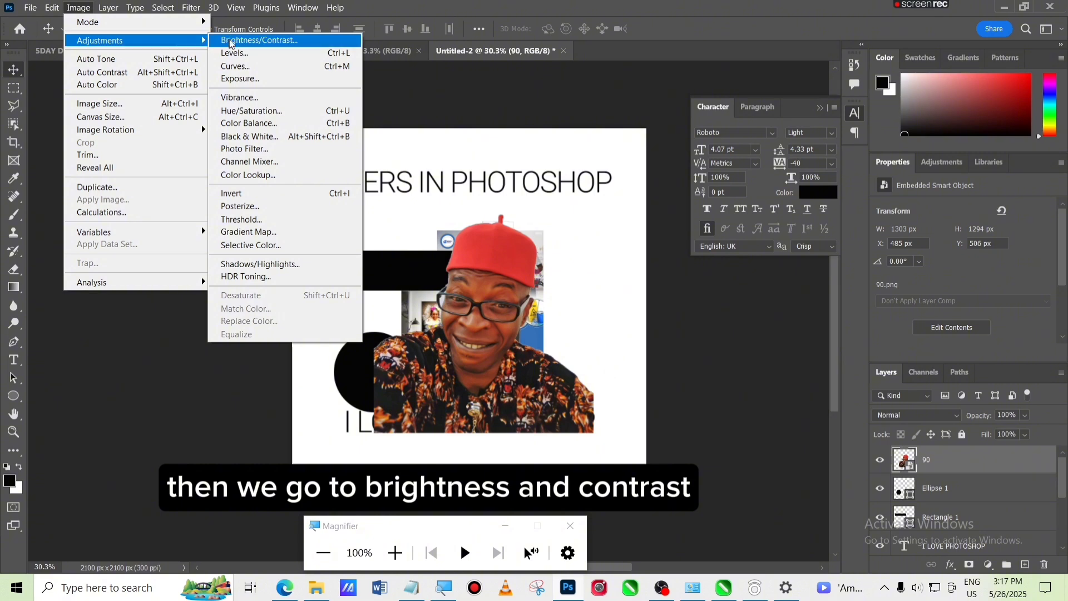
pyautogui.click(245, 42)
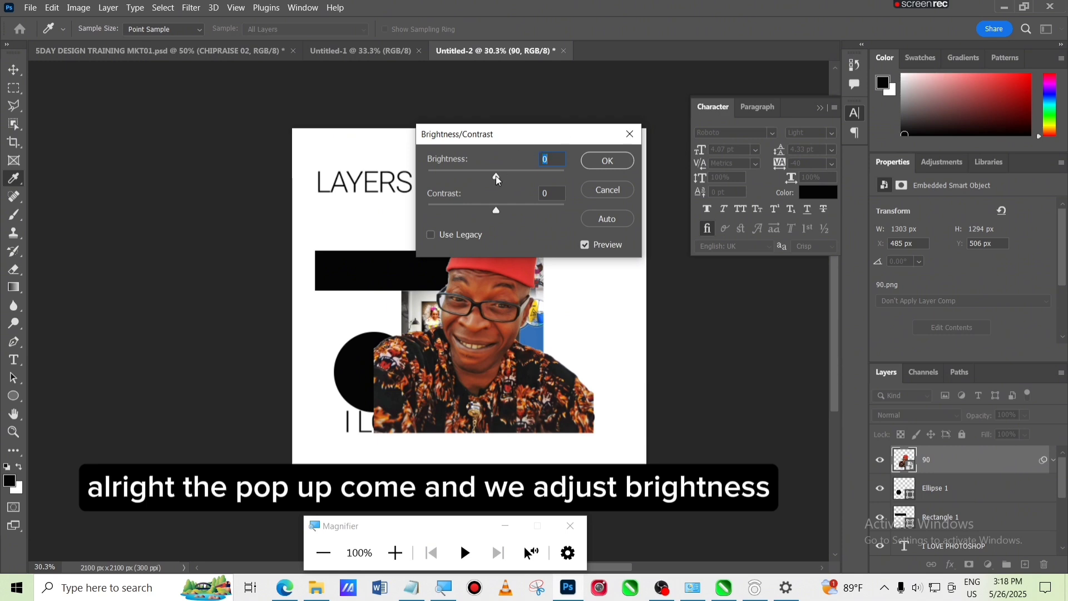
pyautogui.moveTo(497, 178); pyautogui.dragTo(538, 214)
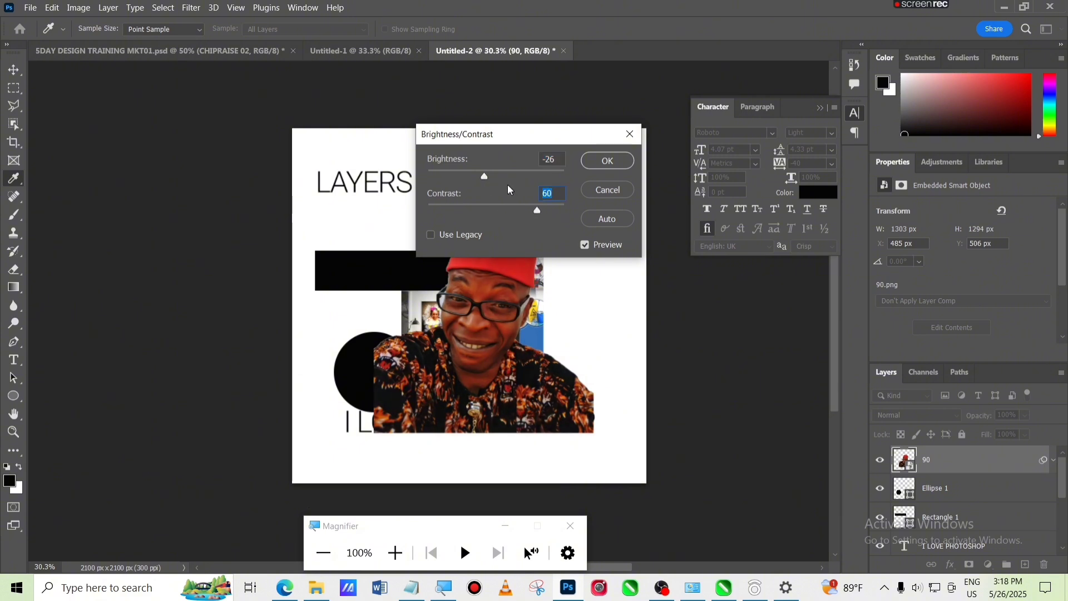
pyautogui.moveTo(484, 176); pyautogui.dragTo(500, 185)
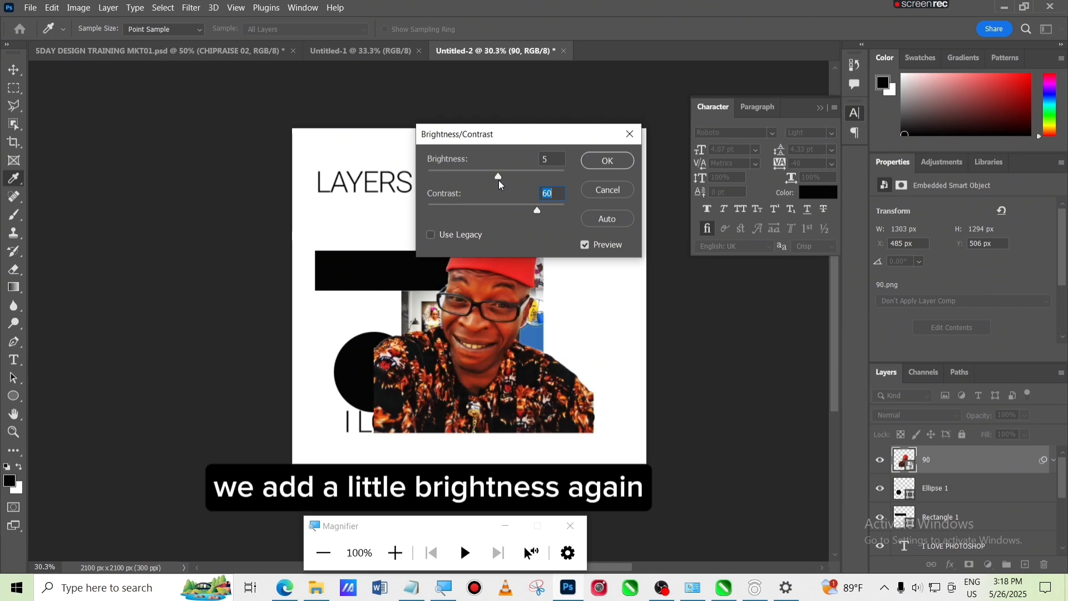
pyautogui.click(596, 162)
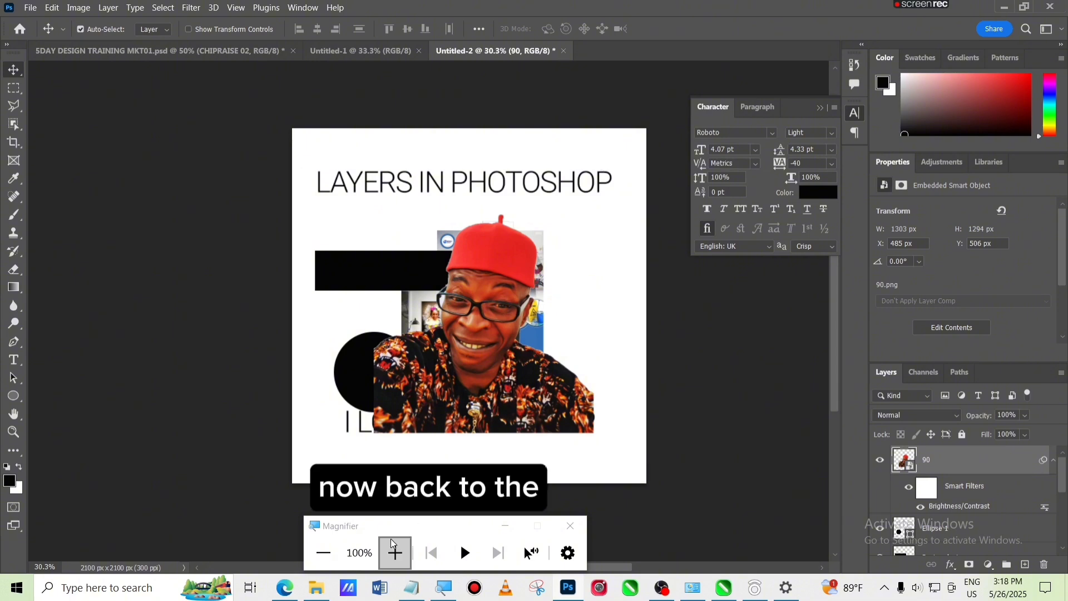
# - Toggle the 90 layer's Smart Filters, then its Brightness/Contrast filter alone, off and on to compare the portrait
pyautogui.click(395, 552)
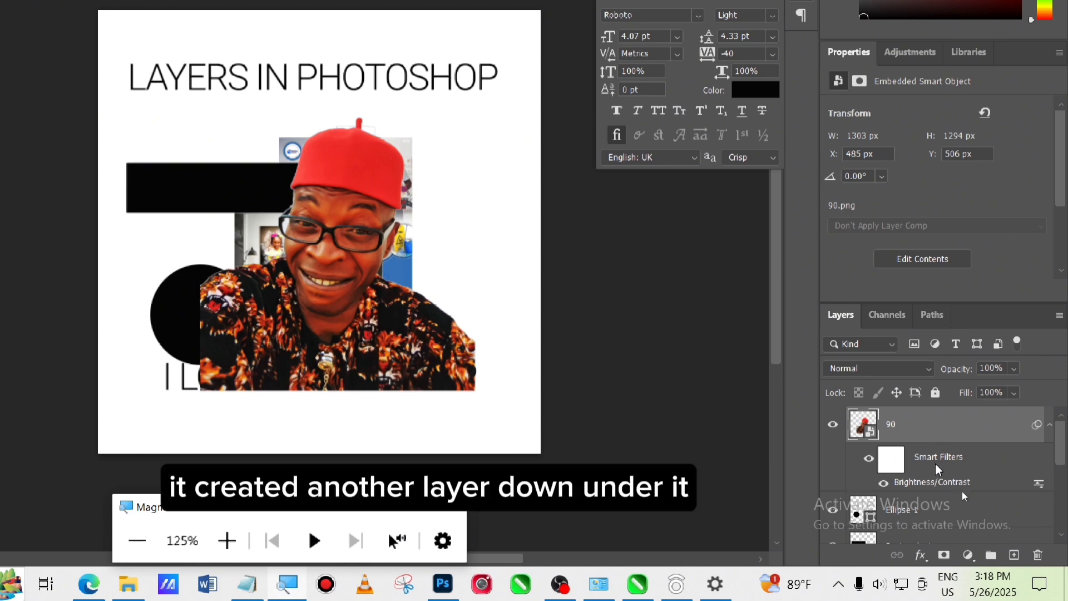
pyautogui.click(868, 462)
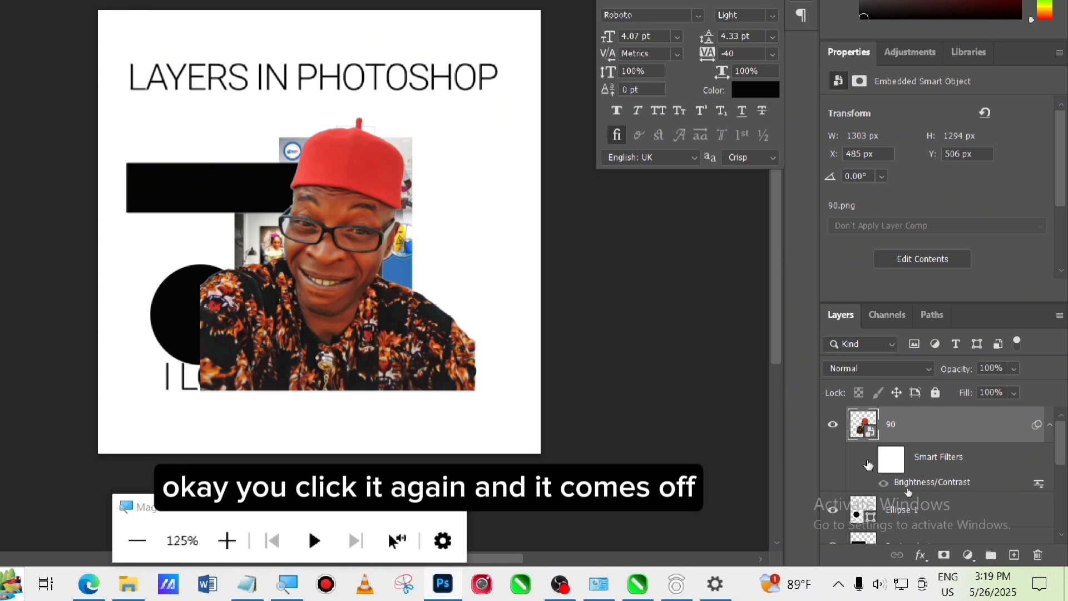
pyautogui.click(868, 460)
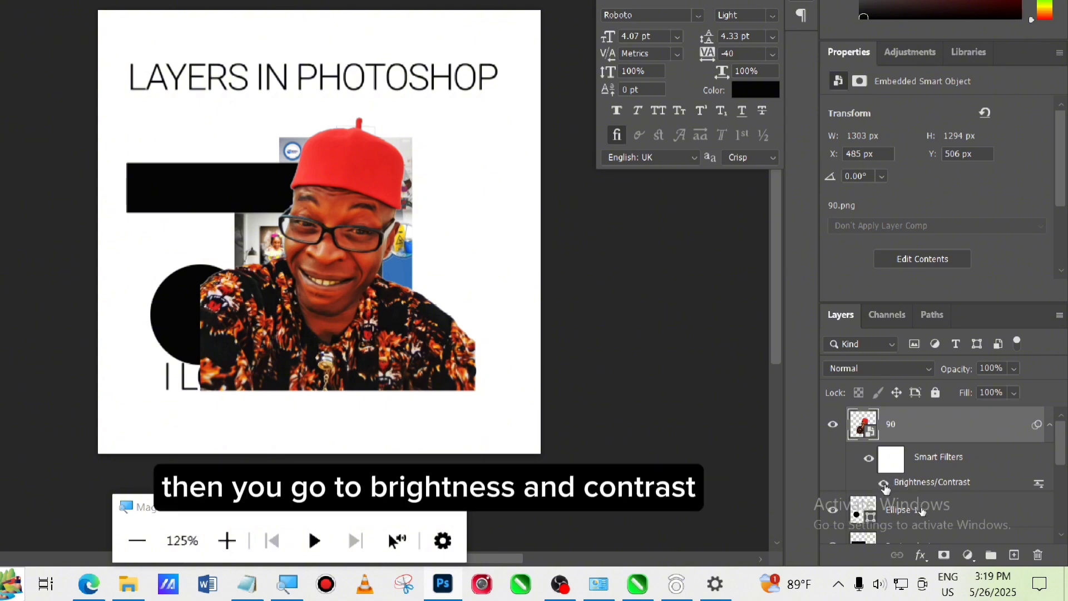
pyautogui.click(884, 485)
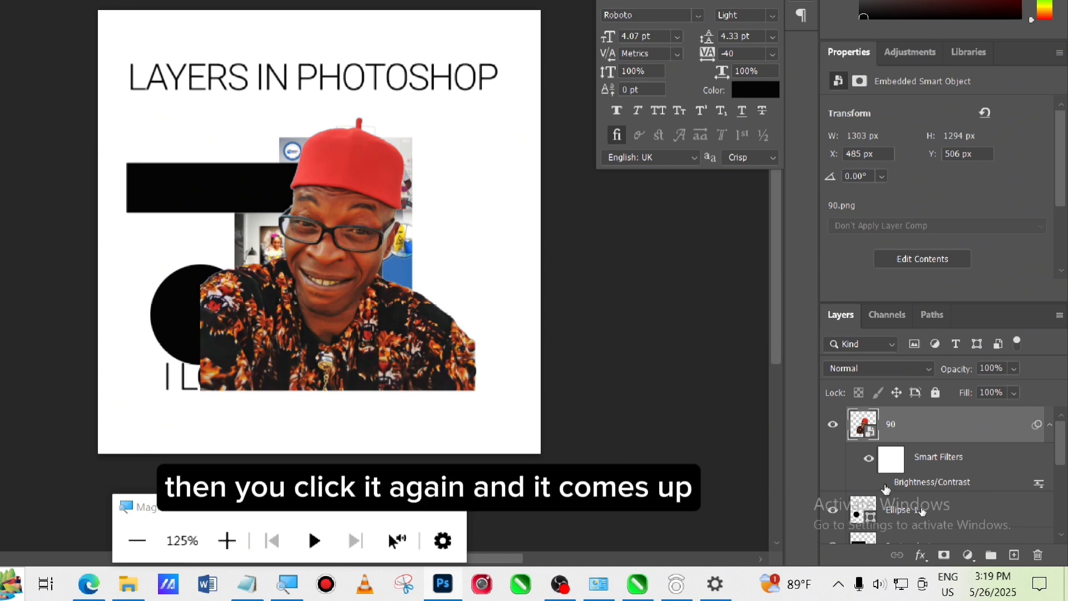
pyautogui.click(885, 485)
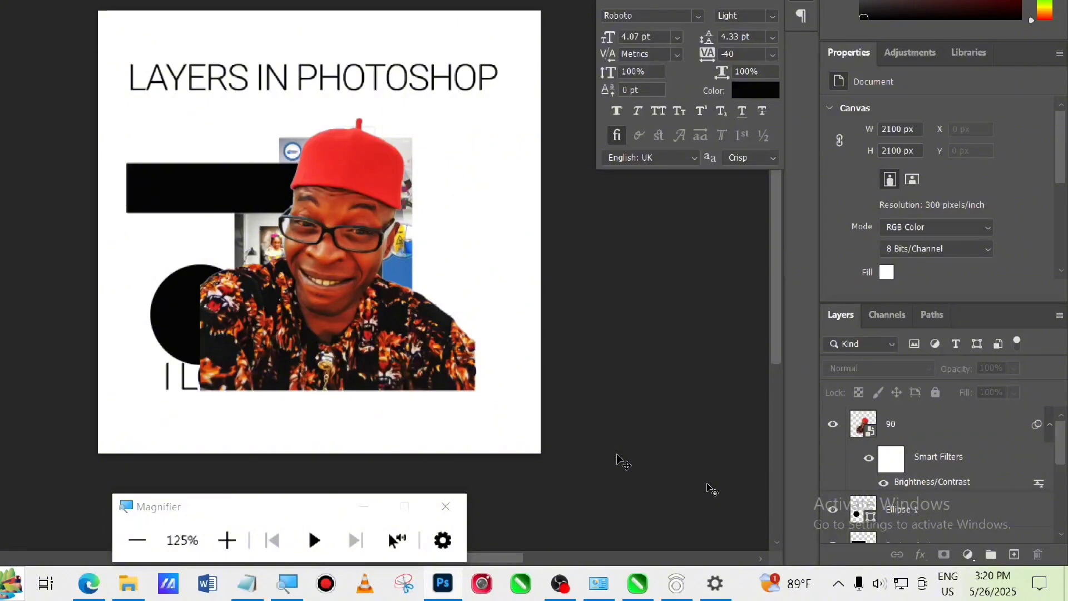
# - Move the Ellipse 1 layer to the top of the layer stack, above the 90 portrait layer
pyautogui.click(143, 542)
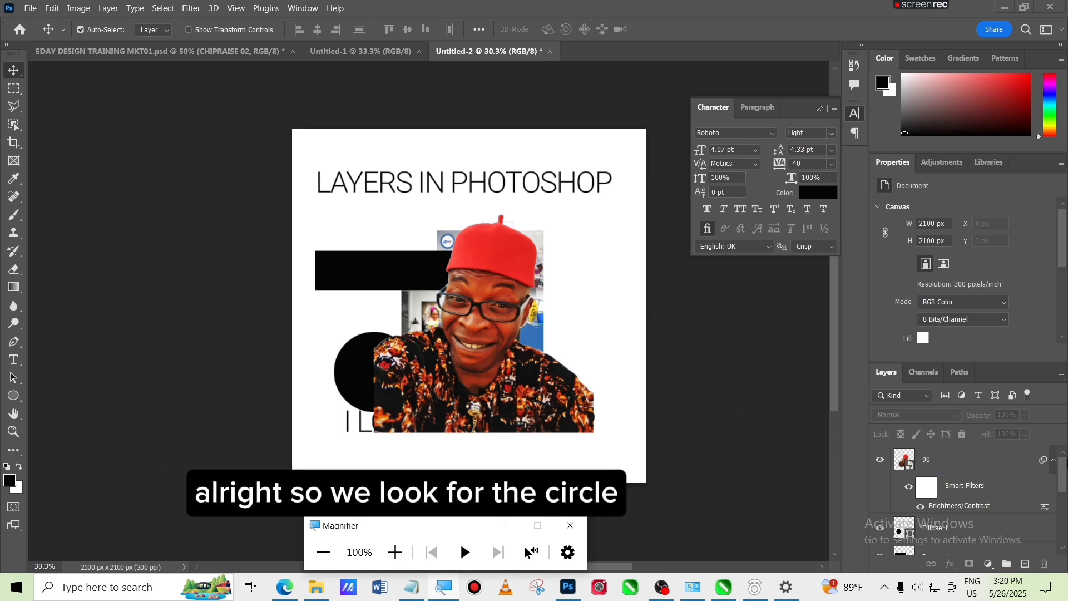
pyautogui.click(1064, 472)
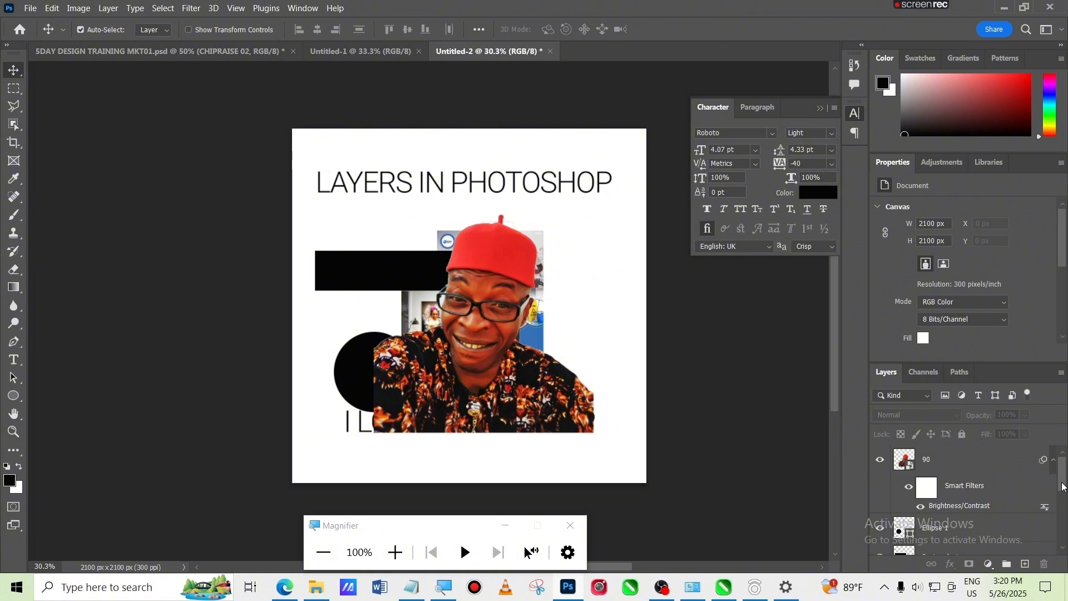
pyautogui.moveTo(1064, 486); pyautogui.dragTo(1048, 505)
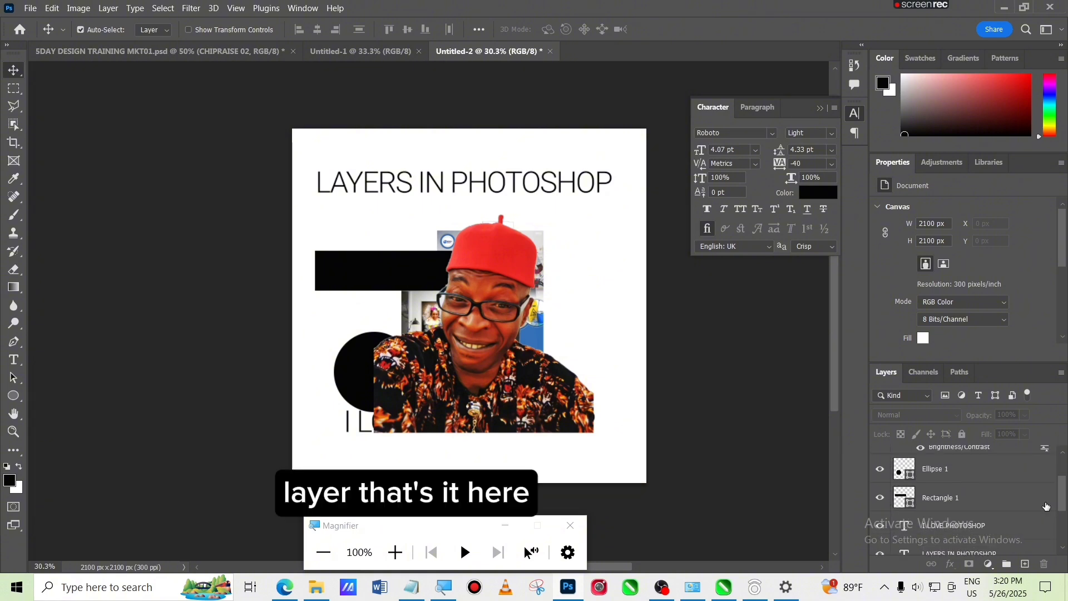
pyautogui.click(993, 480)
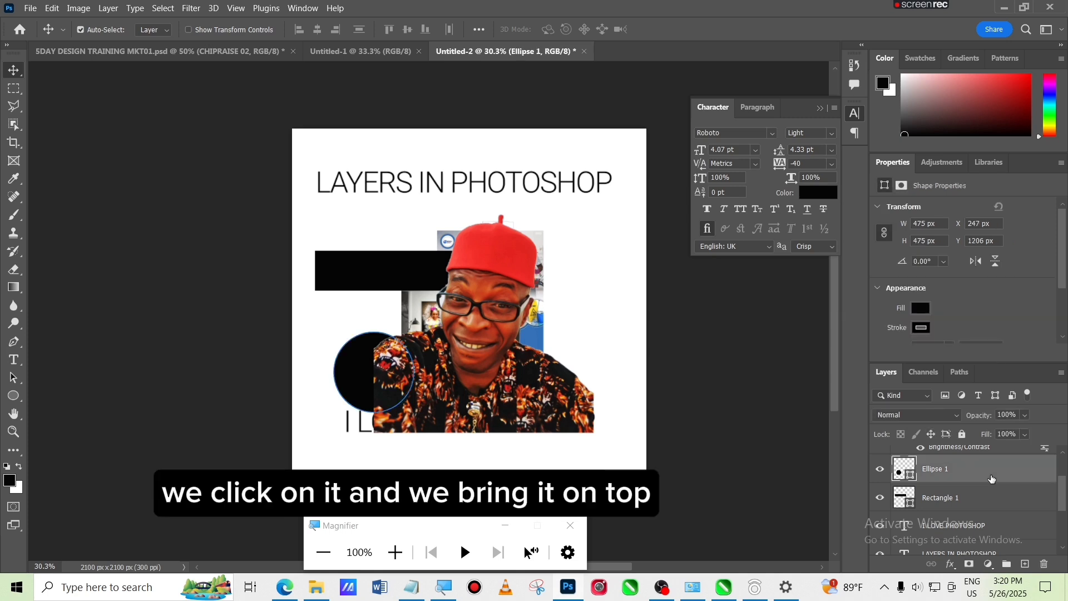
pyautogui.moveTo(993, 480); pyautogui.dragTo(980, 450)
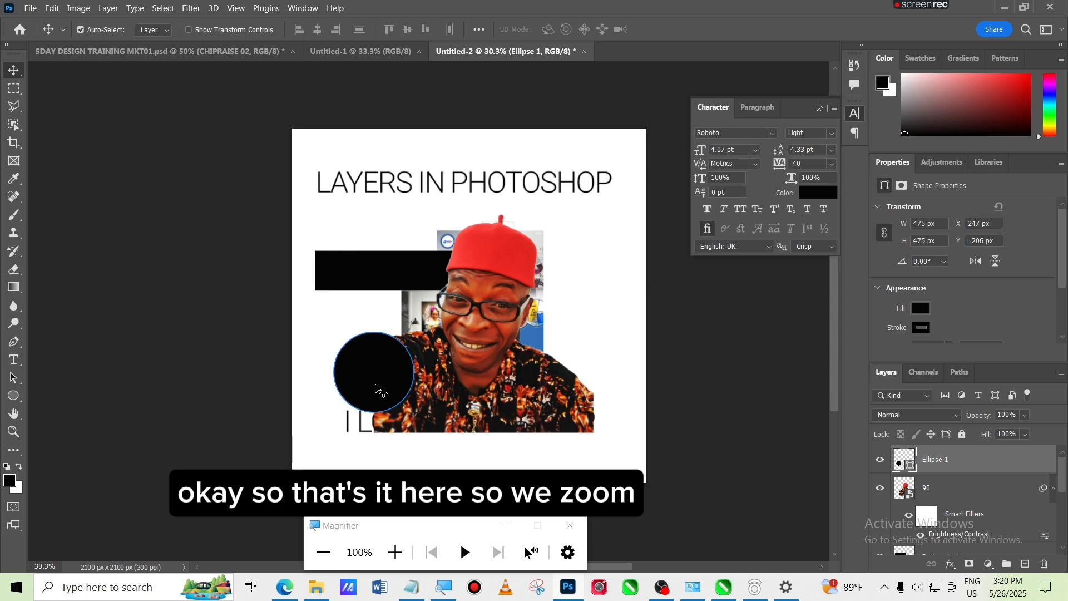
# - Enlarge the black circle proportionally to about 744 px and move it down over the portrait's lower left, leaving no layer selected
pyautogui.click(396, 552)
pyautogui.click(396, 552)
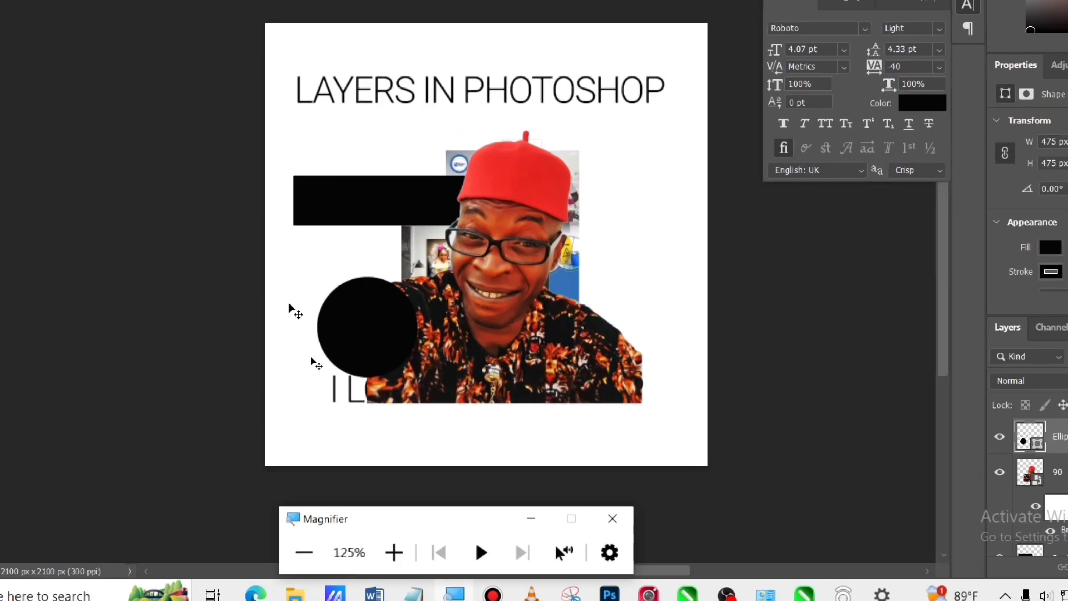
pyautogui.click(356, 345)
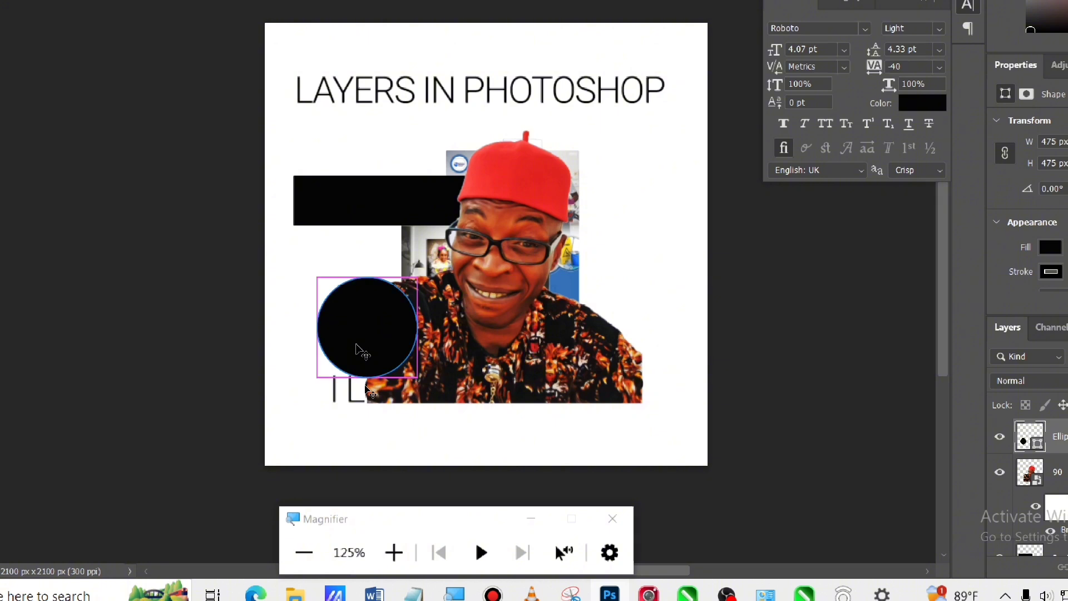
pyautogui.hotkey('ctrl', 't')
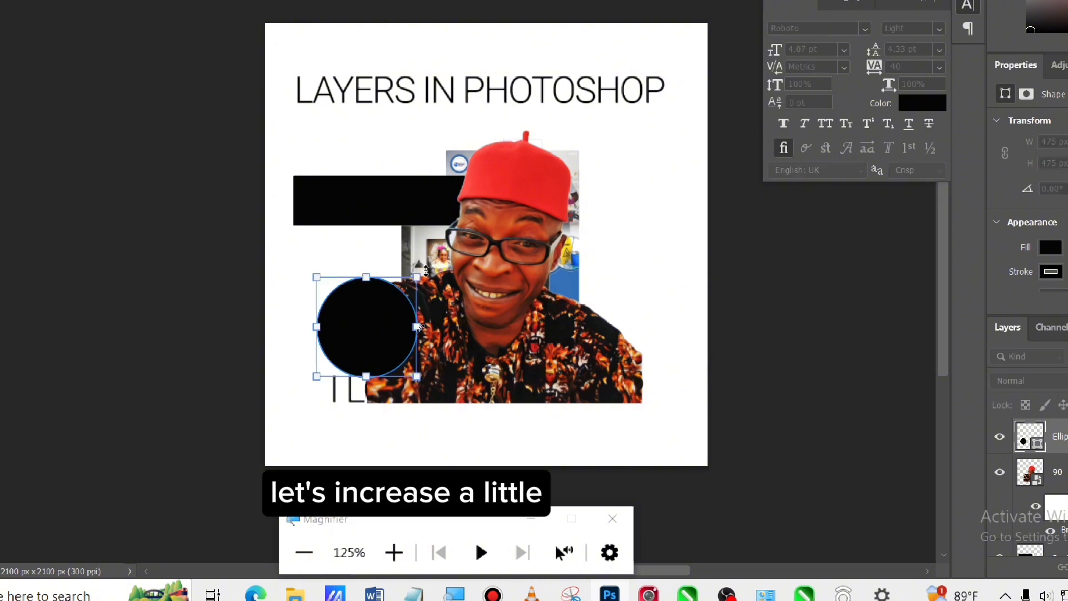
pyautogui.moveTo(416, 277); pyautogui.dragTo(474, 221)
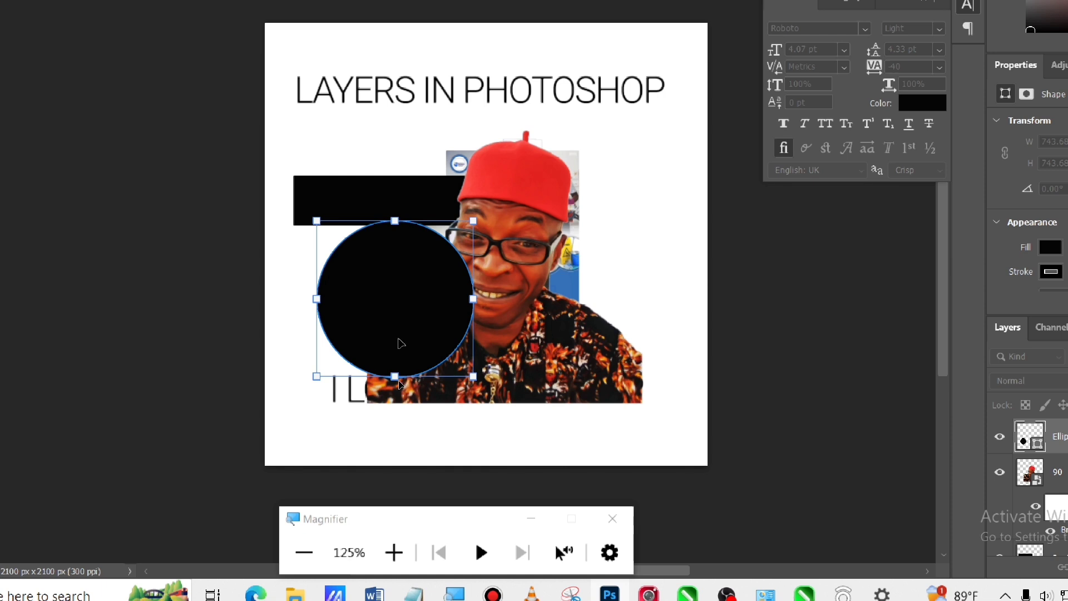
pyautogui.moveTo(400, 339); pyautogui.dragTo(411, 431)
pyautogui.press('Return')
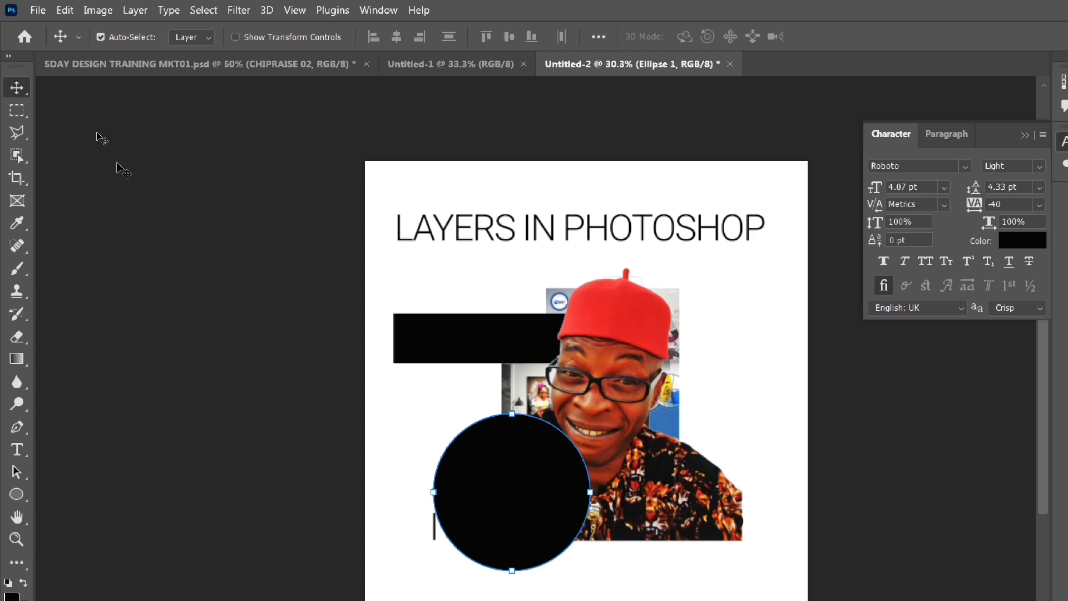
pyautogui.click(224, 367)
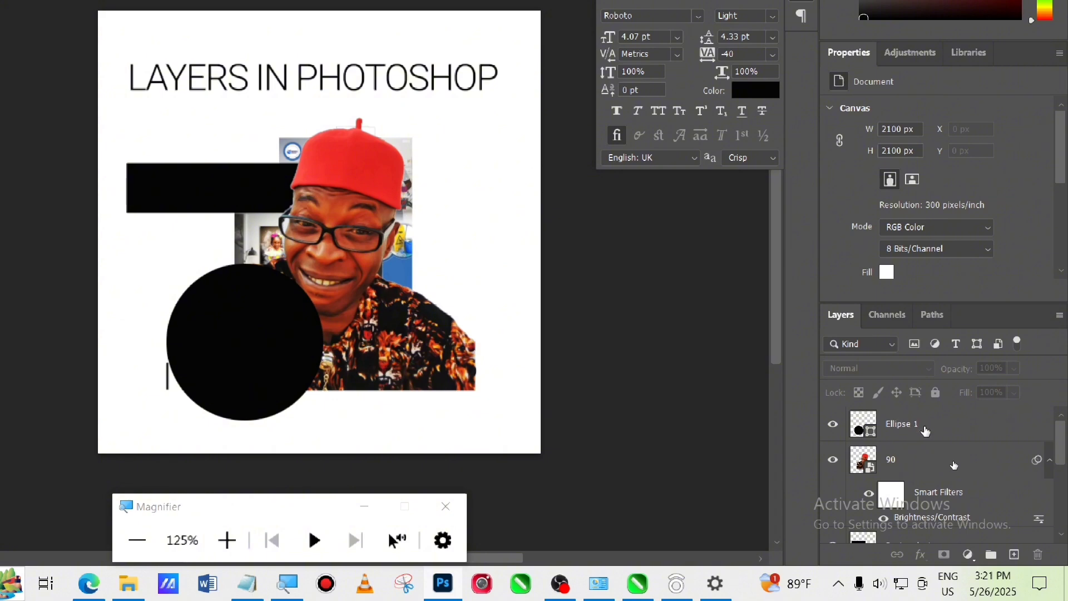
# - Convert the Ellipse 1 layer to a smart object and move the circle right to about X 647 px, Y 1200 px
pyautogui.click(968, 432)
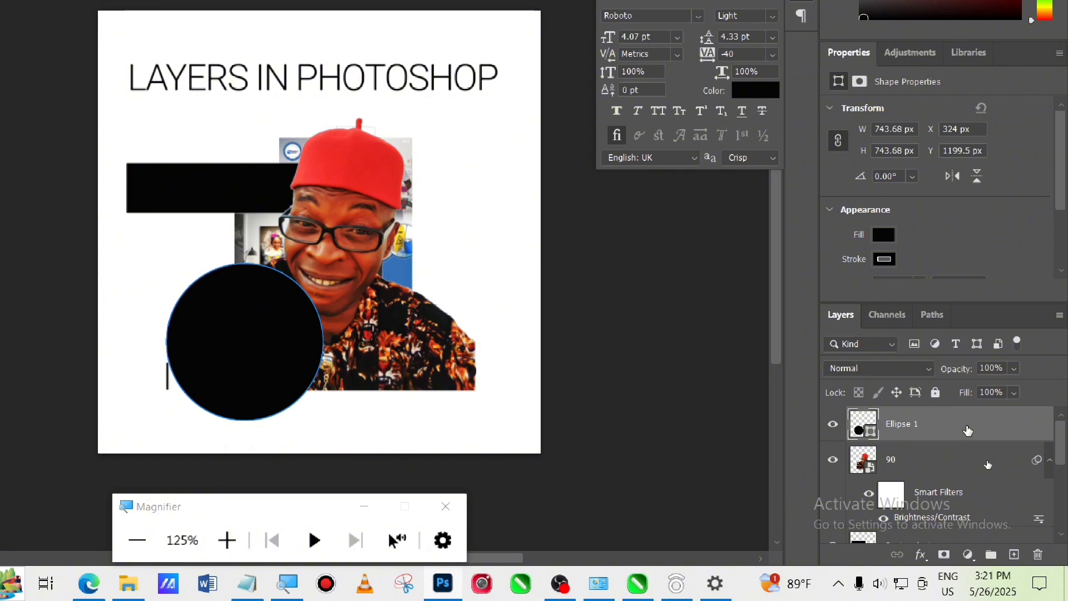
pyautogui.rightClick(965, 432)
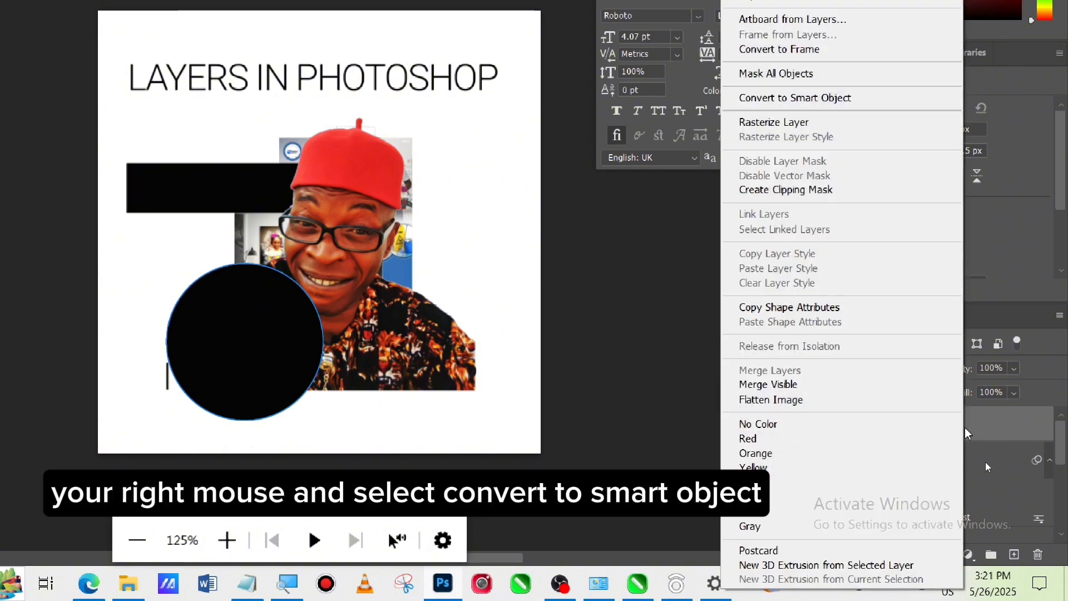
pyautogui.click(823, 98)
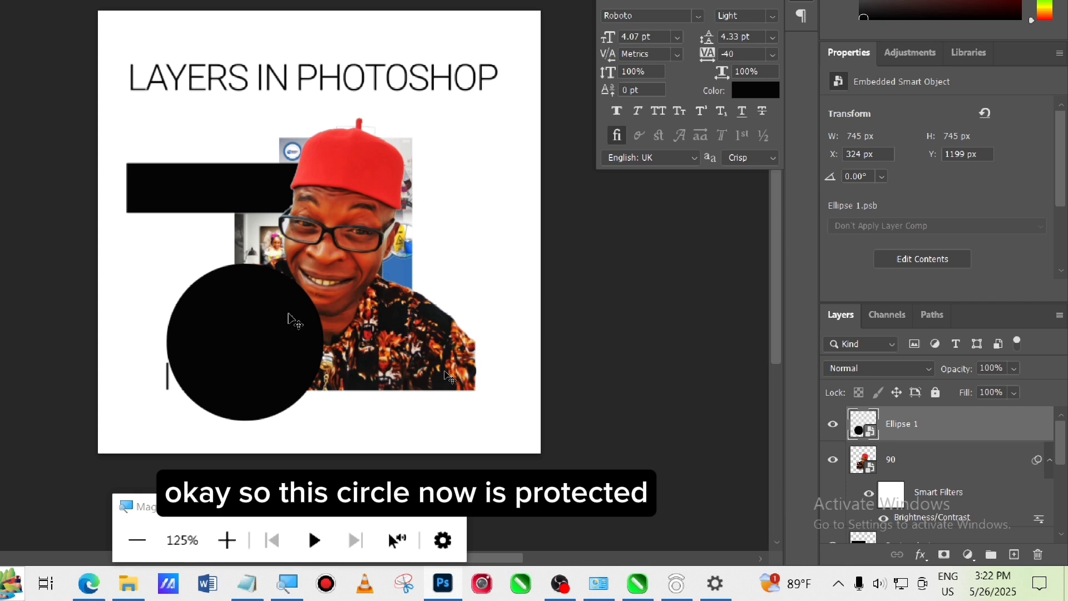
pyautogui.moveTo(290, 316); pyautogui.dragTo(354, 318)
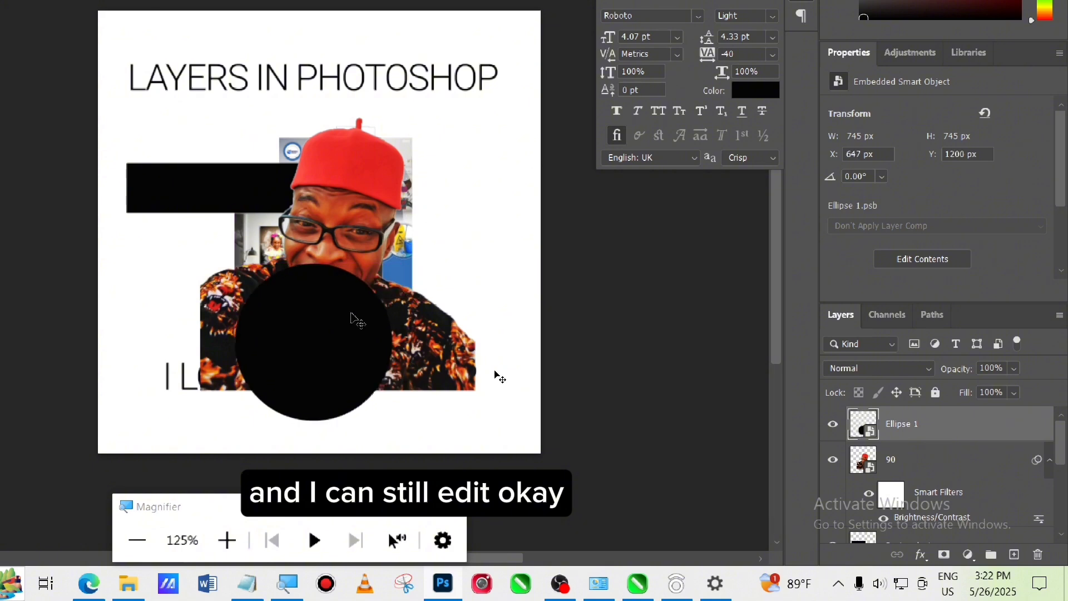
# - Open the contents of the Ellipse 1 smart object and shift the circle there, leaving it aligned with the canvas at X 0 px, Y 0.5 px
pyautogui.doubleClick(872, 438)
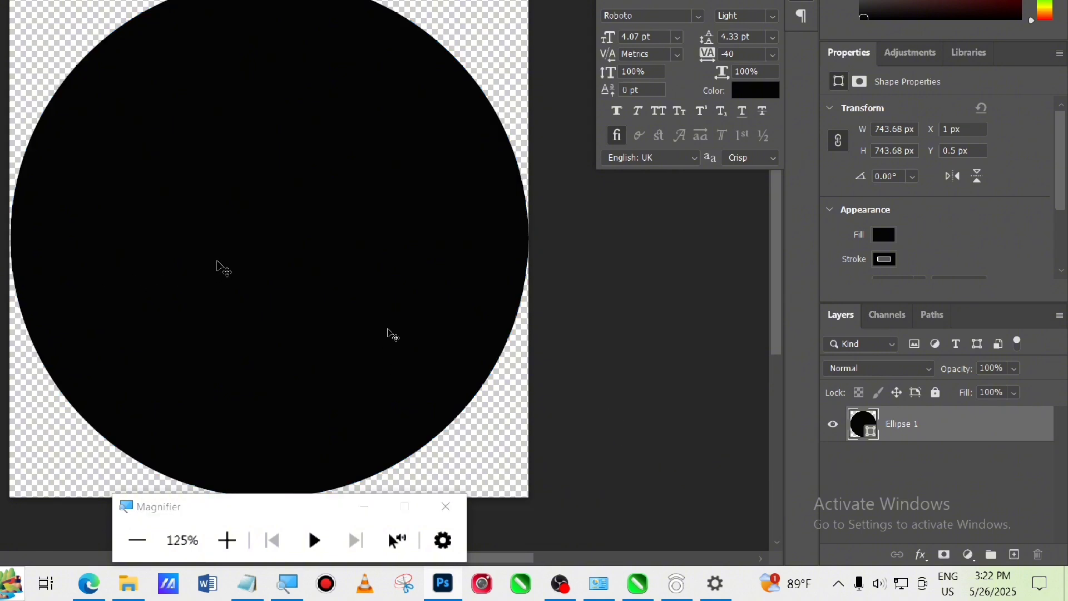
pyautogui.moveTo(388, 336); pyautogui.dragTo(366, 329)
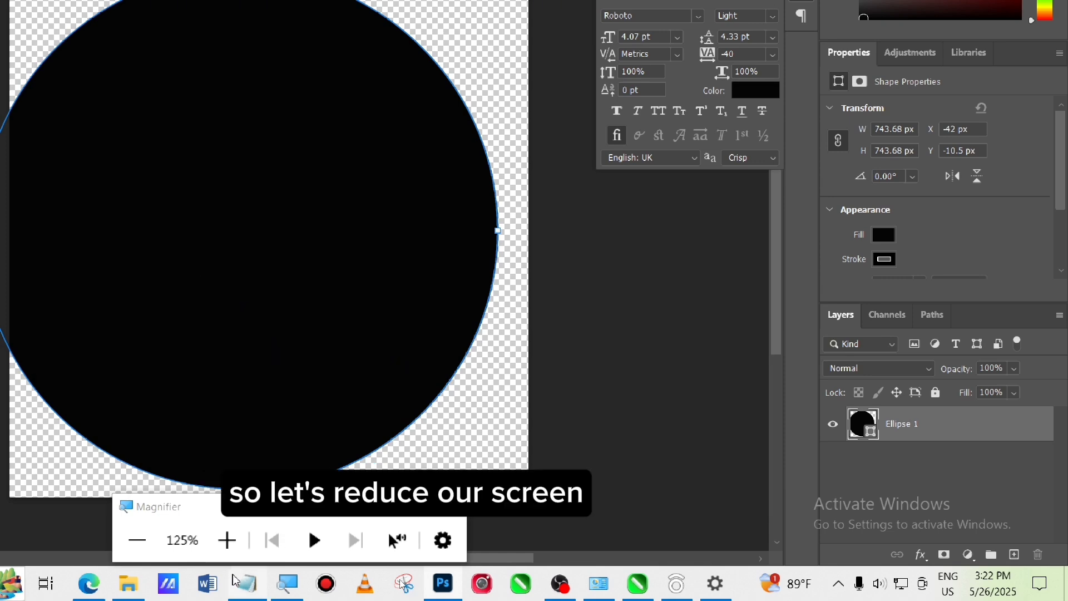
pyautogui.click(137, 540)
pyautogui.click(137, 540)
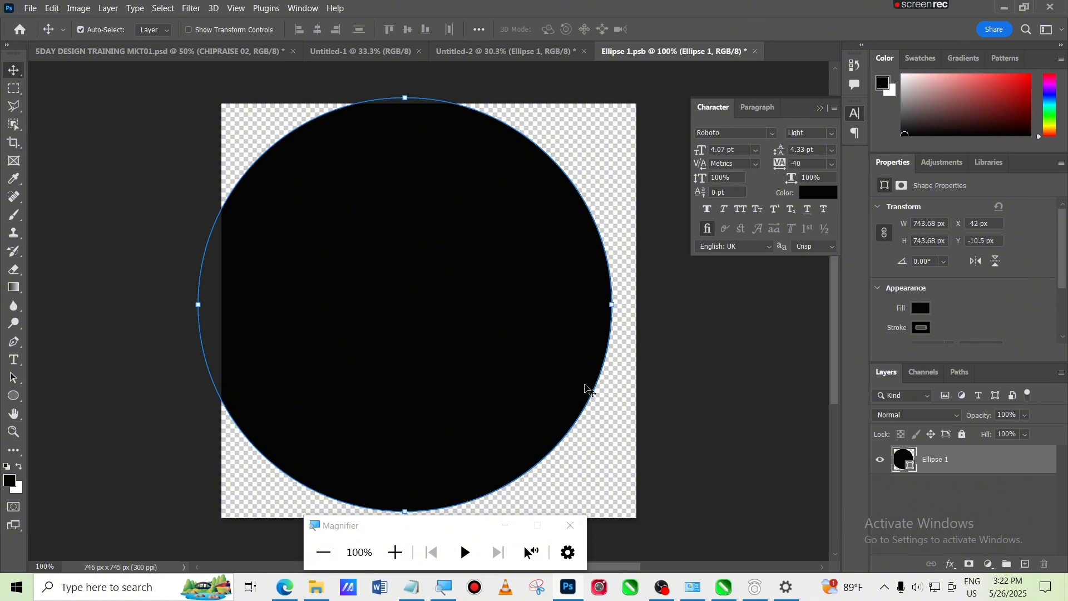
pyautogui.click(518, 375)
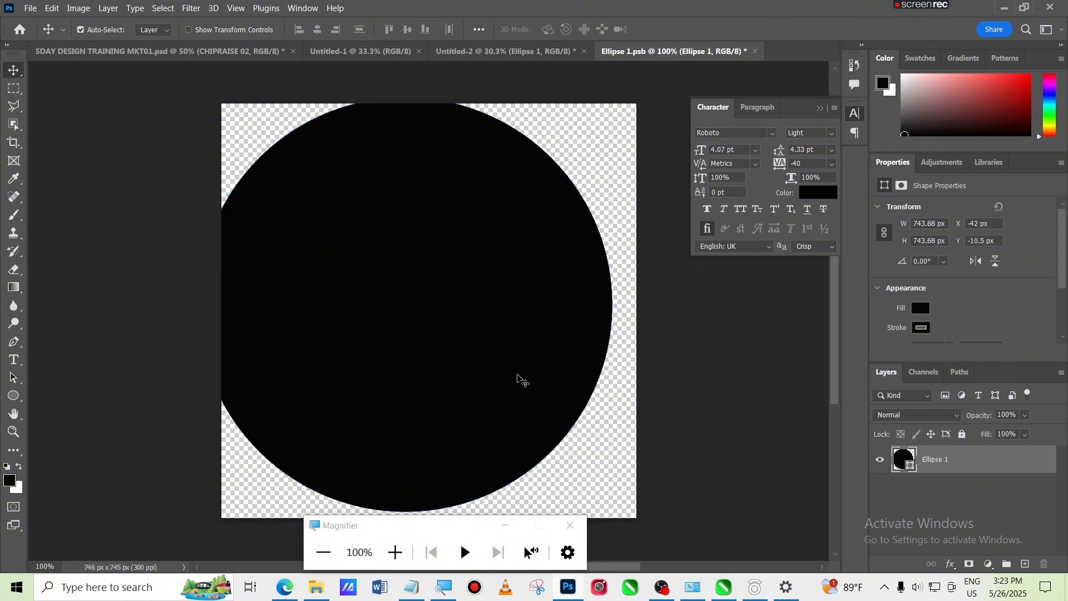
pyautogui.moveTo(517, 374); pyautogui.dragTo(539, 381)
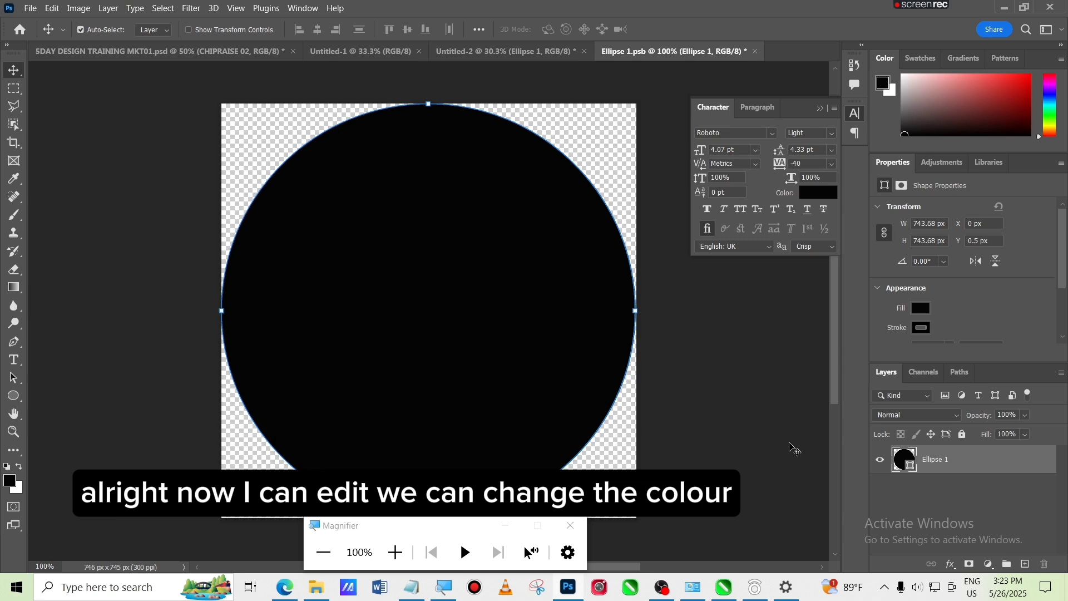
# - Try to recolour the circle blue by setting its fill colour's hue to 241°
pyautogui.click(753, 320)
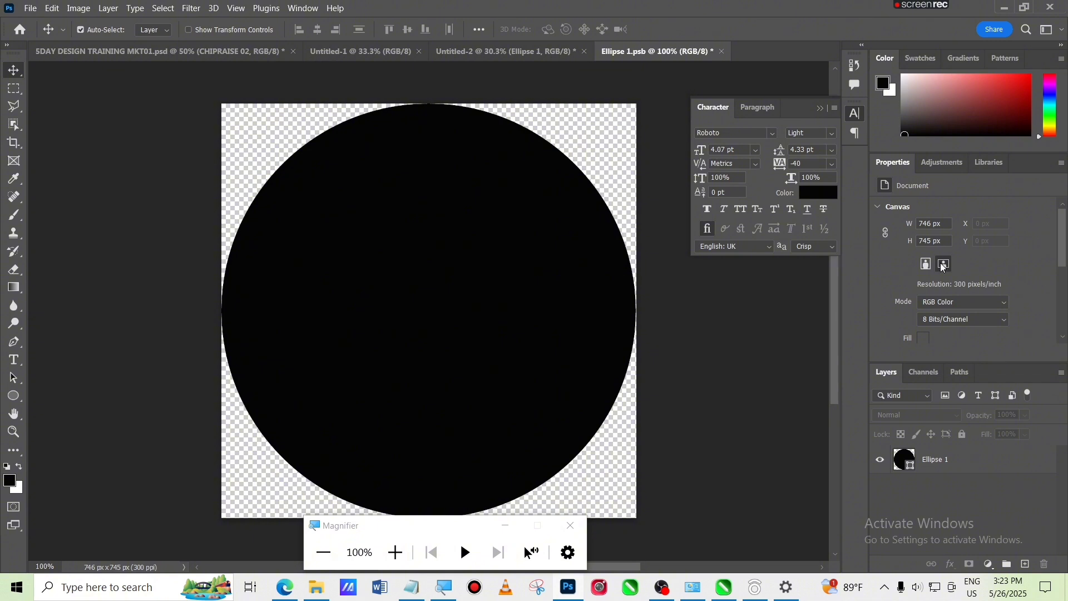
pyautogui.click(631, 310)
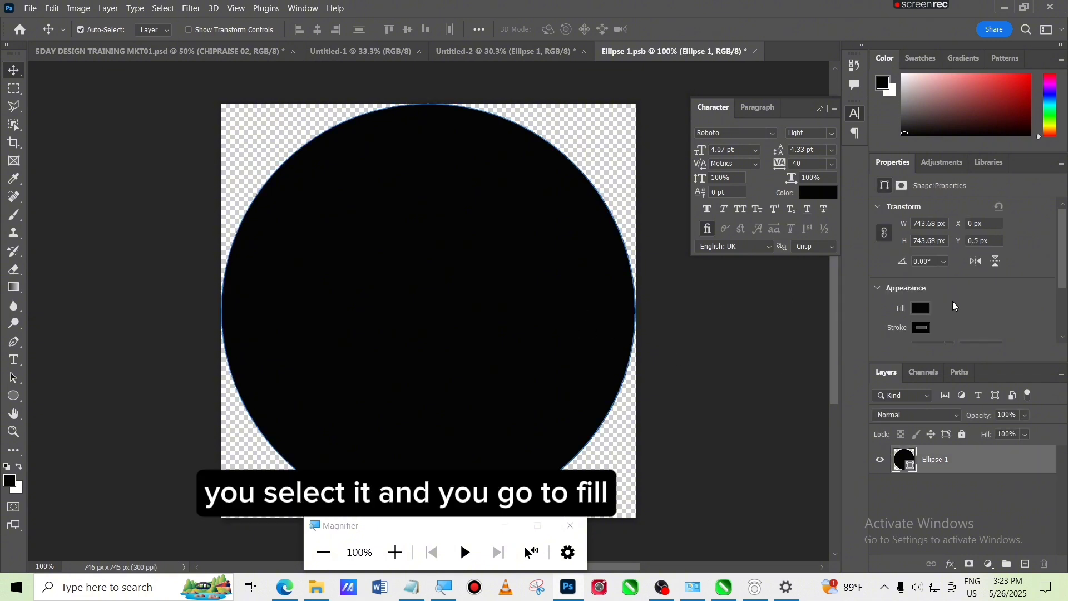
pyautogui.click(926, 306)
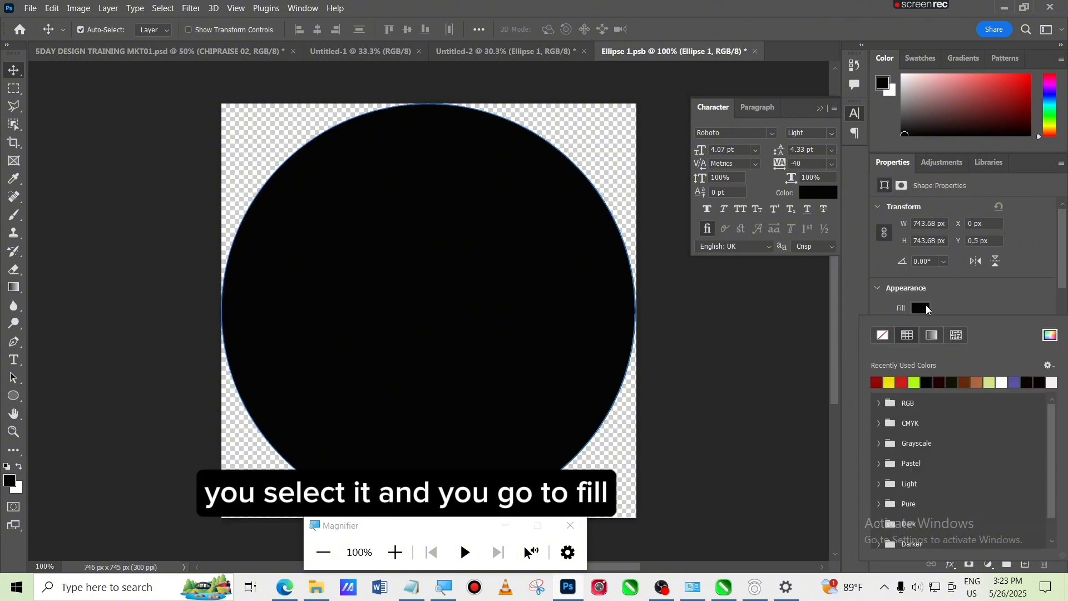
pyautogui.click(1052, 336)
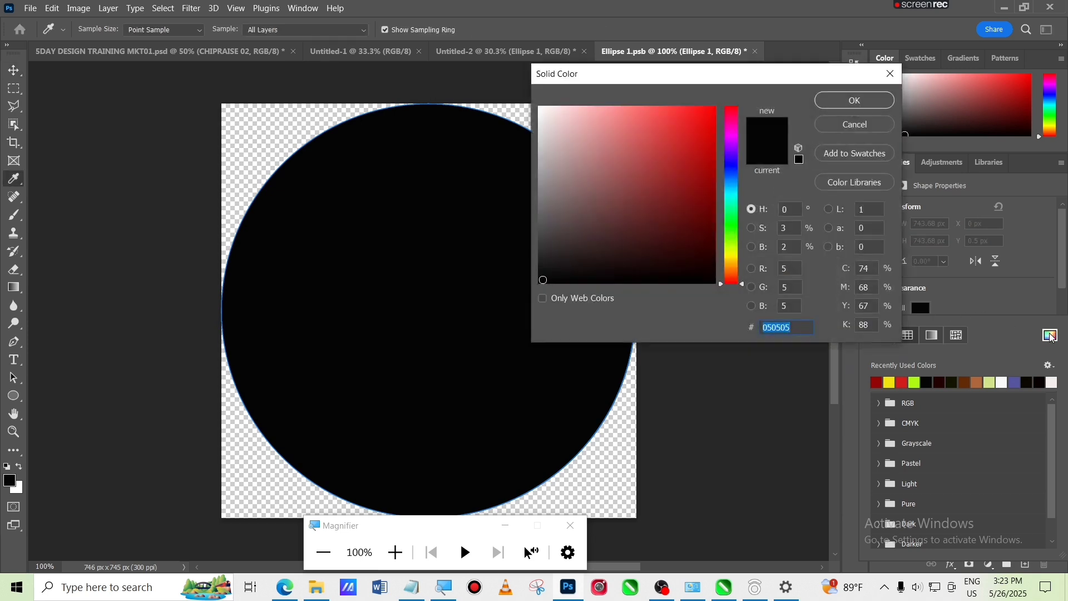
pyautogui.click(734, 166)
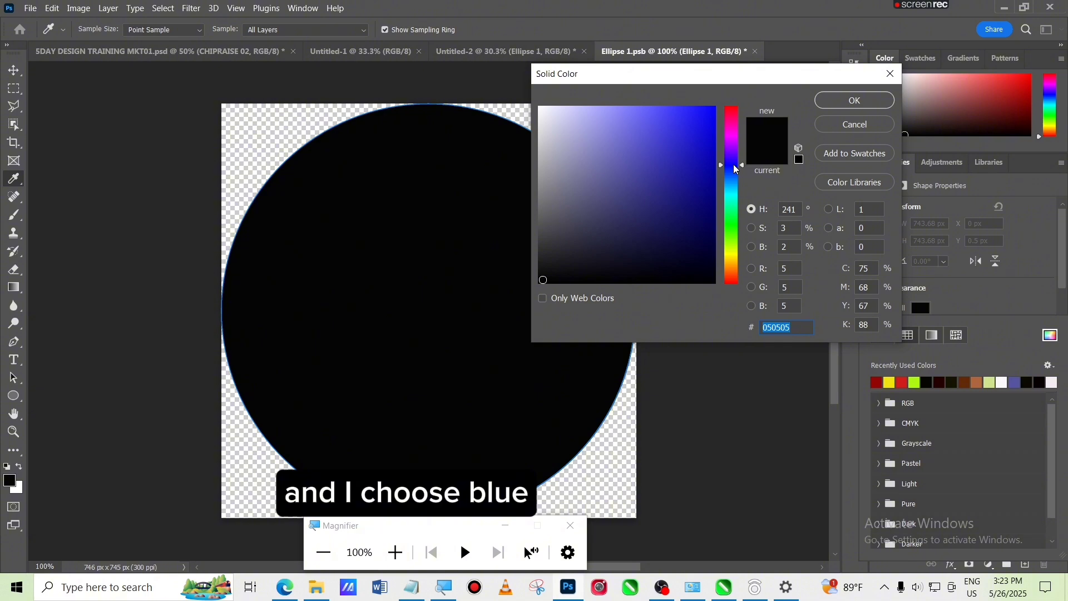
pyautogui.click(855, 101)
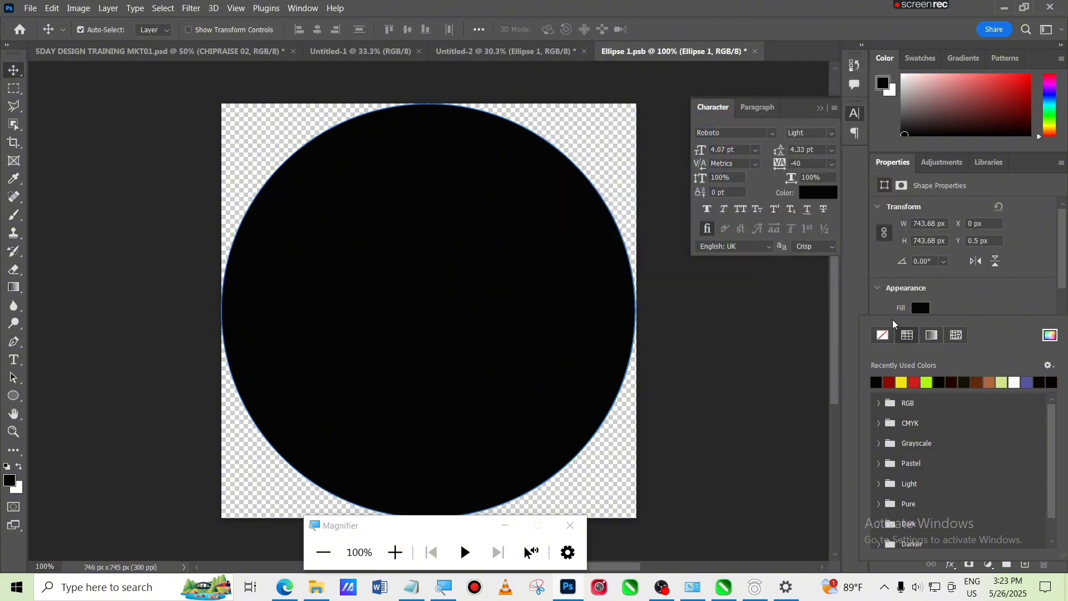
# - Try the recently used lime green, red, purple and very dark red colours as the circle's fill
pyautogui.click(928, 382)
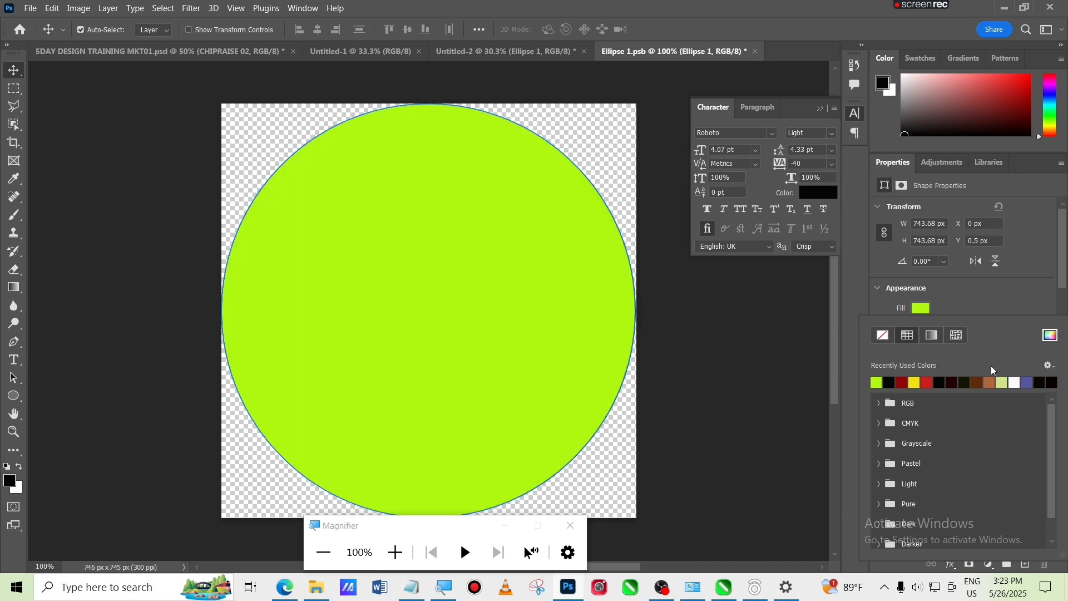
pyautogui.click(927, 381)
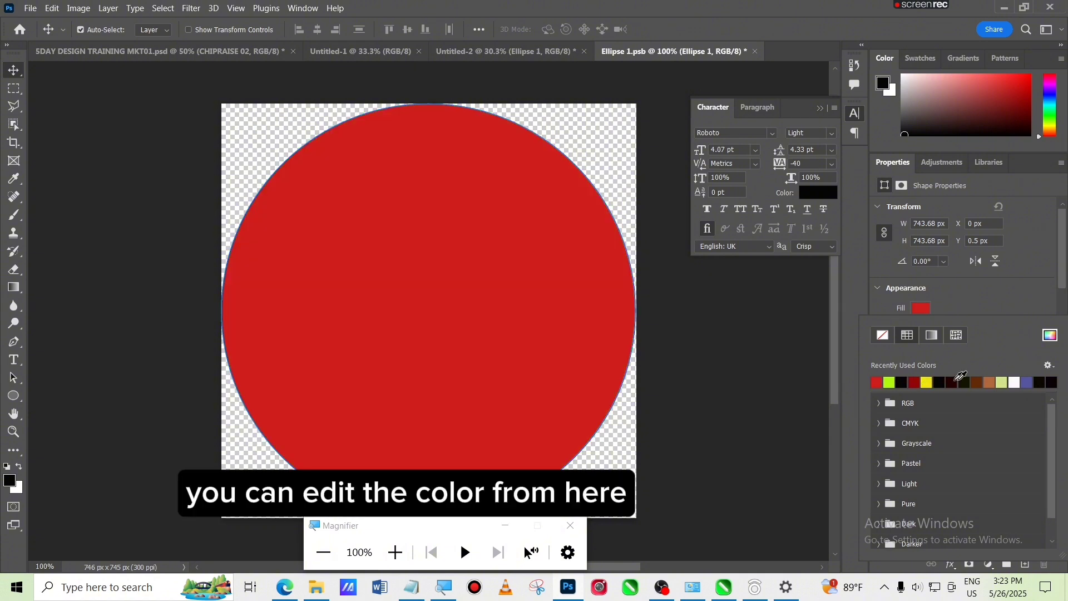
pyautogui.click(1027, 381)
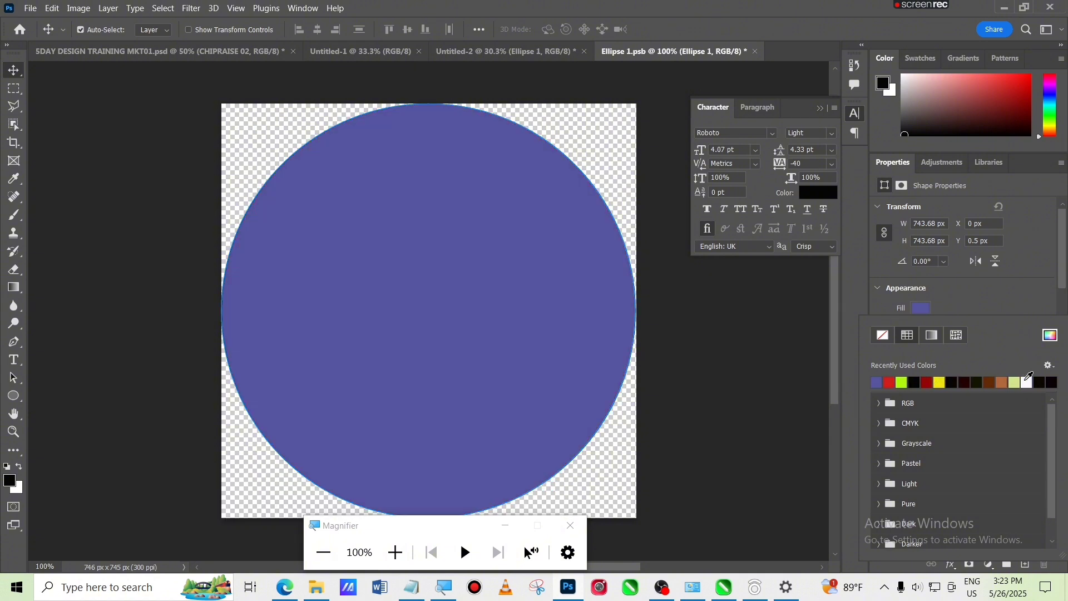
pyautogui.click(967, 383)
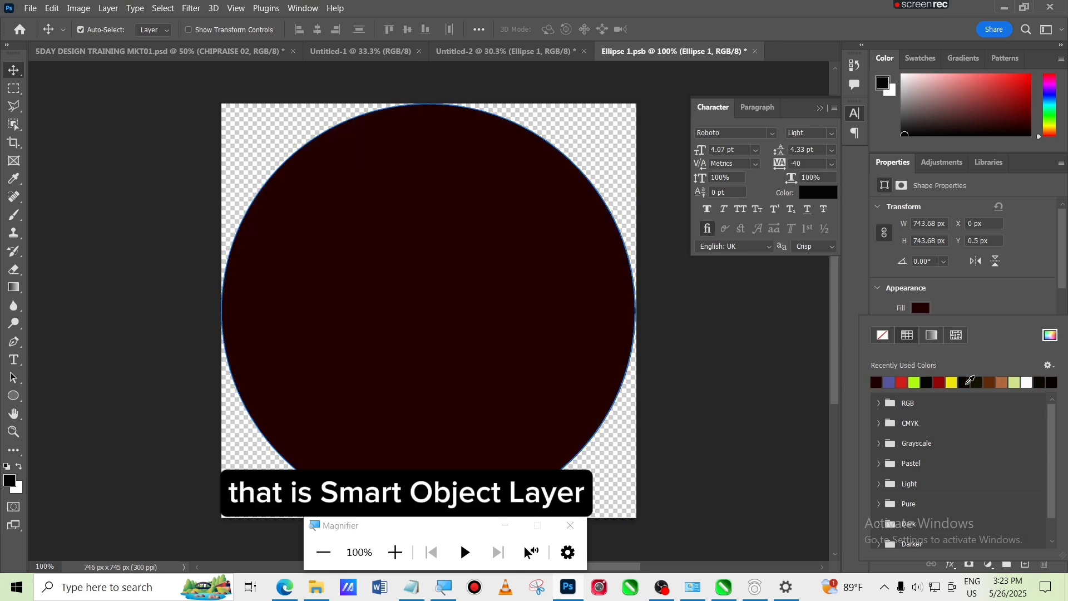
# - Set the circle's fill to the bright turquoise green 10eaaf using a custom colour
pyautogui.click(920, 309)
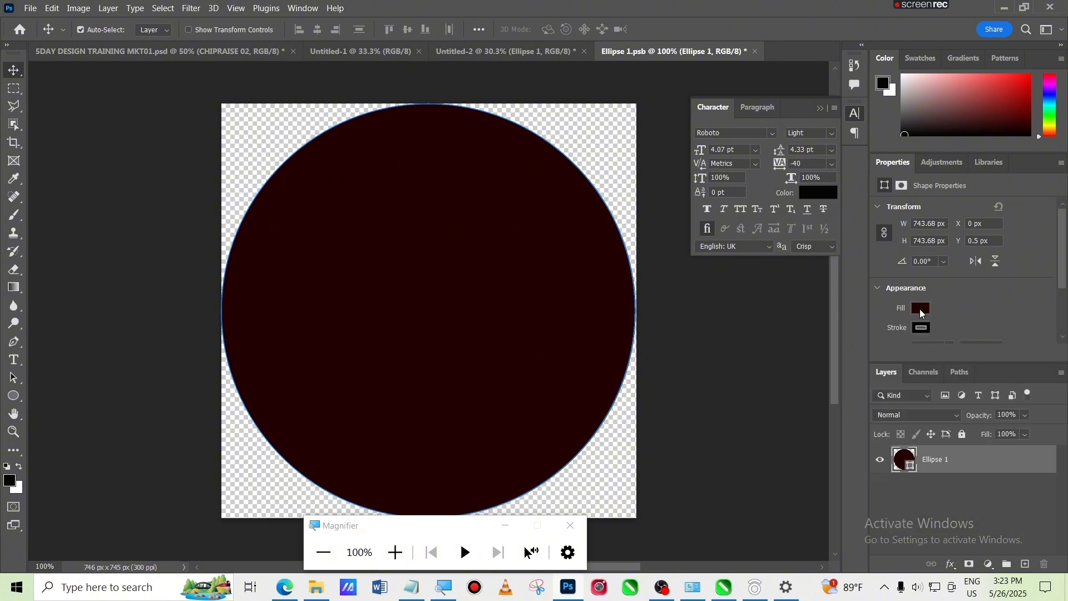
pyautogui.click(921, 311)
pyautogui.click(1050, 335)
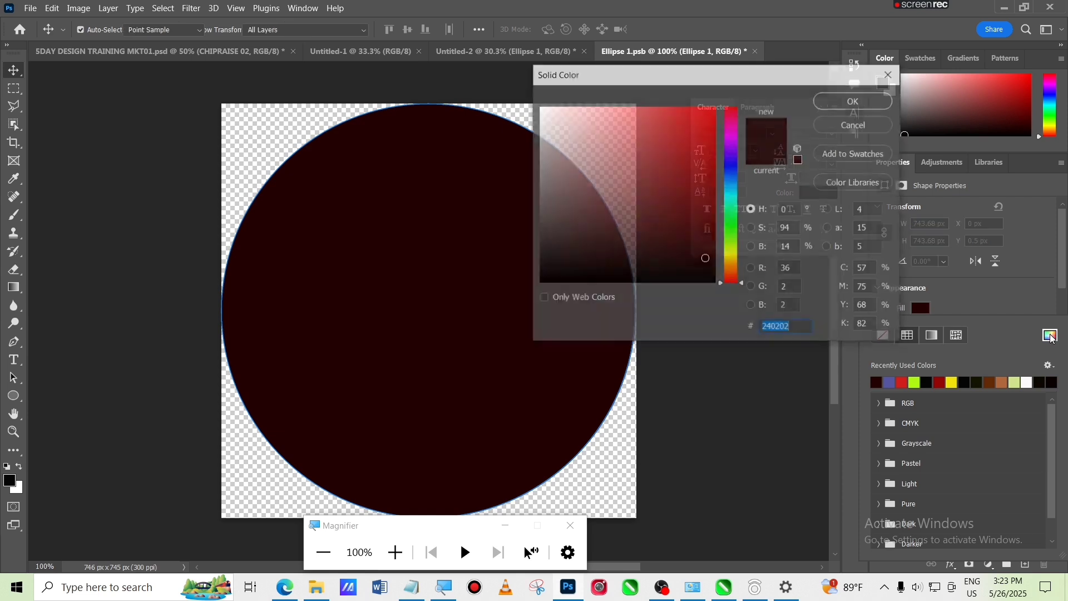
pyautogui.click(727, 203)
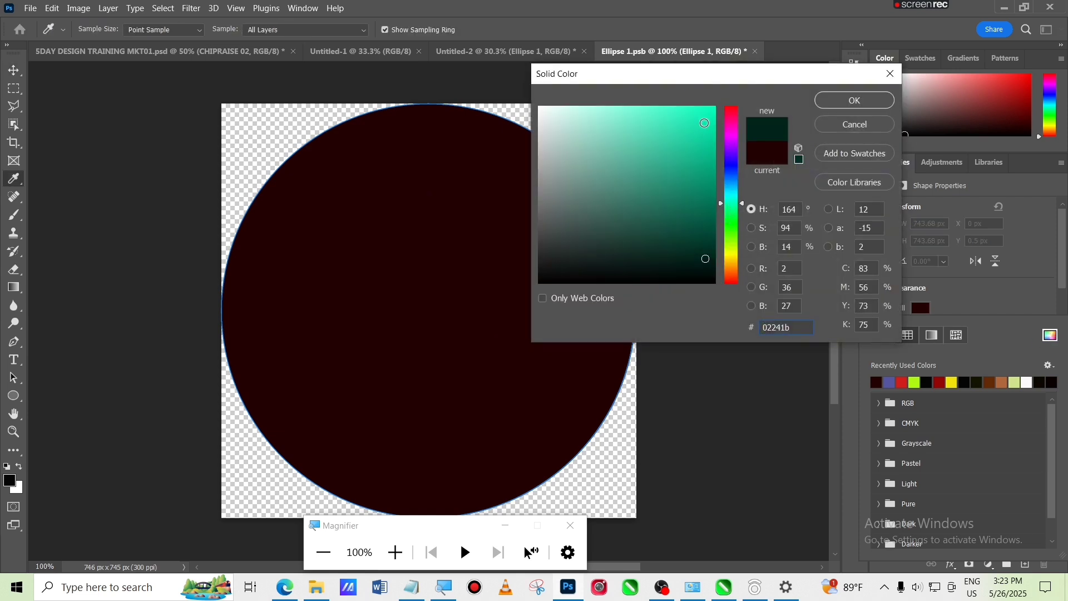
pyautogui.click(704, 121)
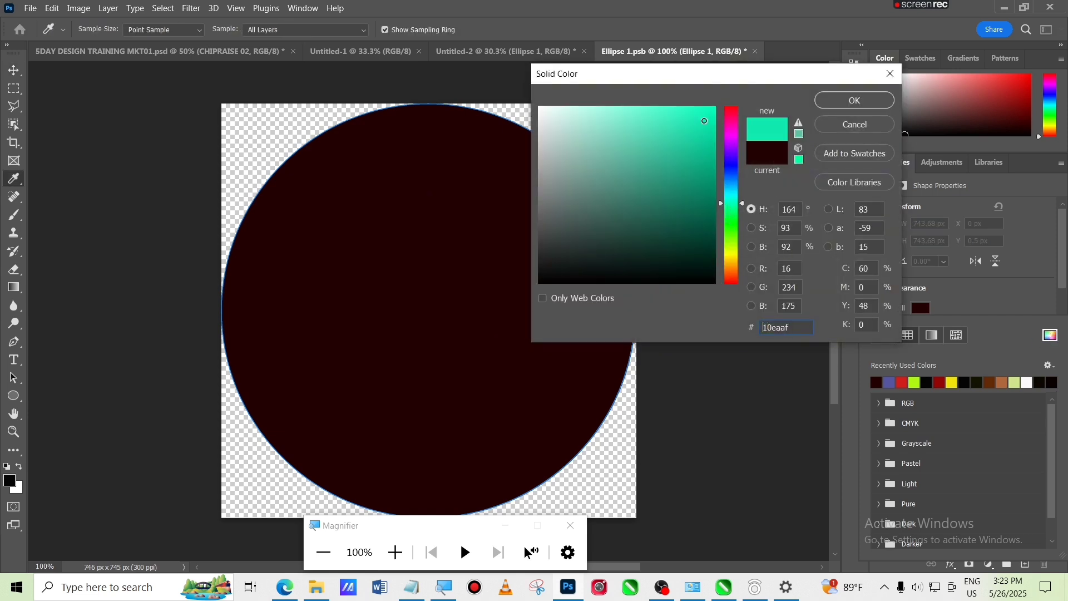
pyautogui.click(824, 102)
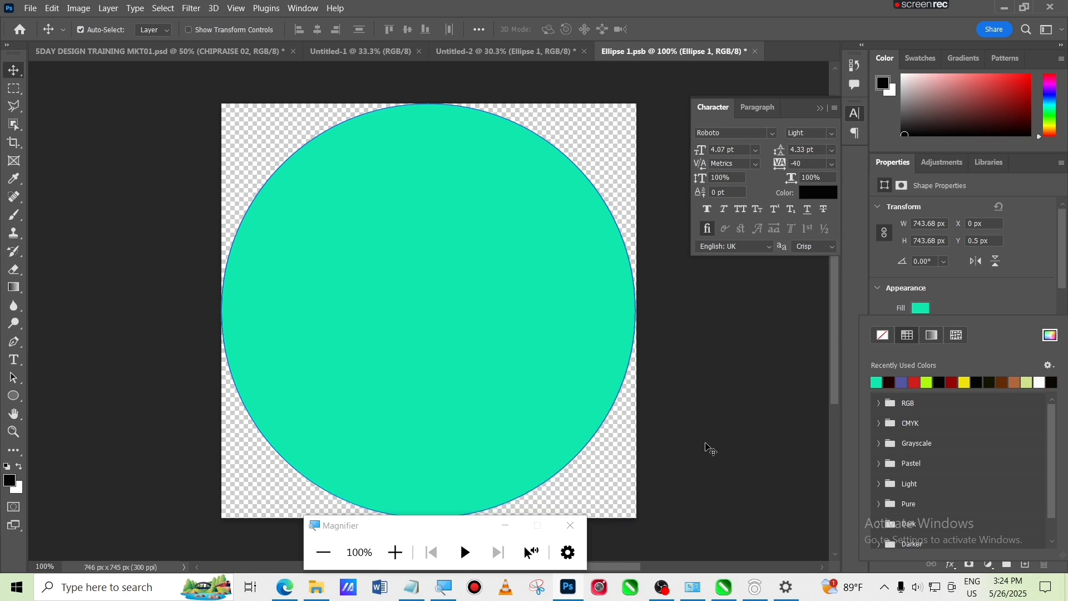
# - Save and close the Ellipse 1 contents, and move the circle in Untitled-2 to X 431 px, Y 1050 px, leaving nothing selected
pyautogui.click(755, 52)
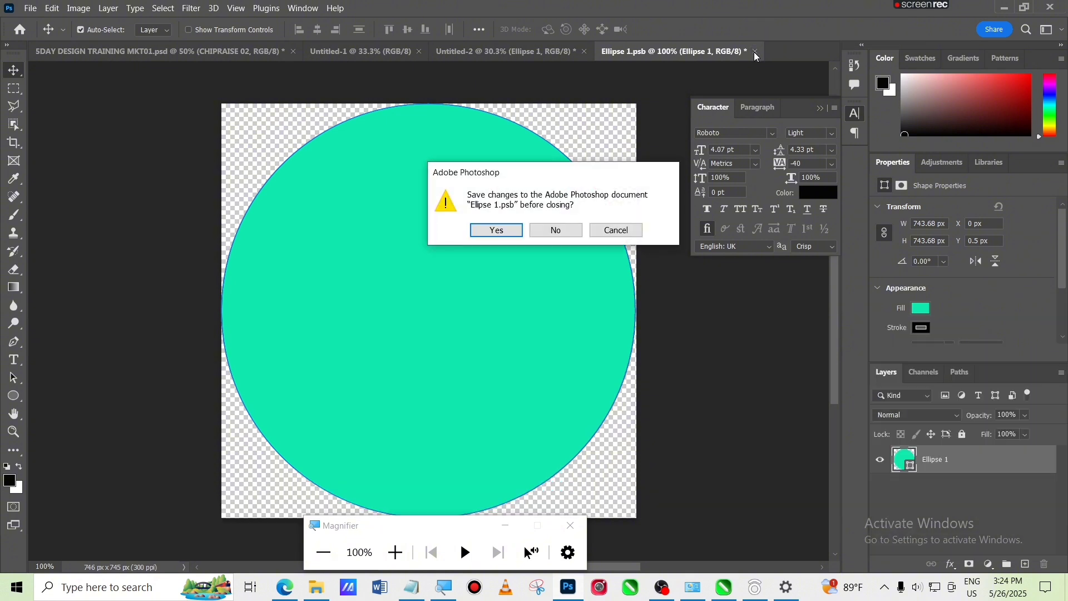
pyautogui.click(505, 234)
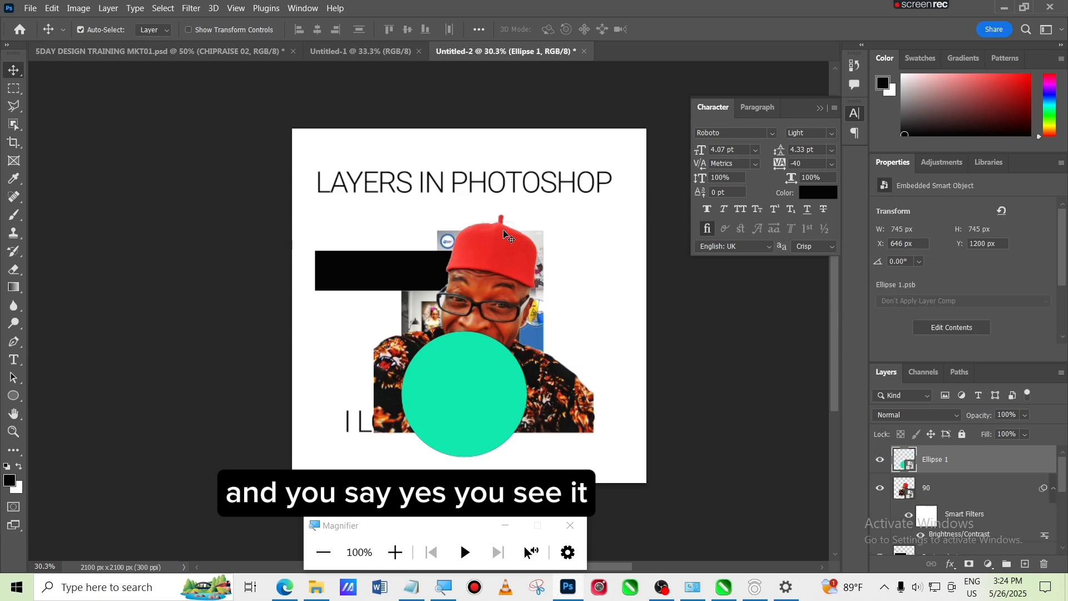
pyautogui.moveTo(469, 391); pyautogui.dragTo(463, 349)
pyautogui.scroll(-1, 545, 398)
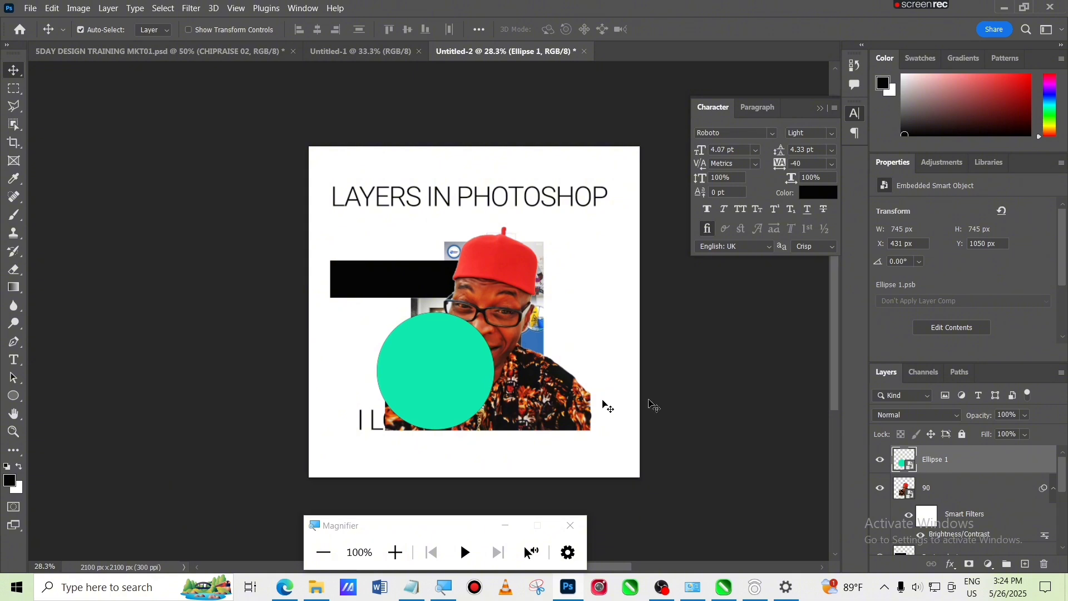
pyautogui.click(758, 420)
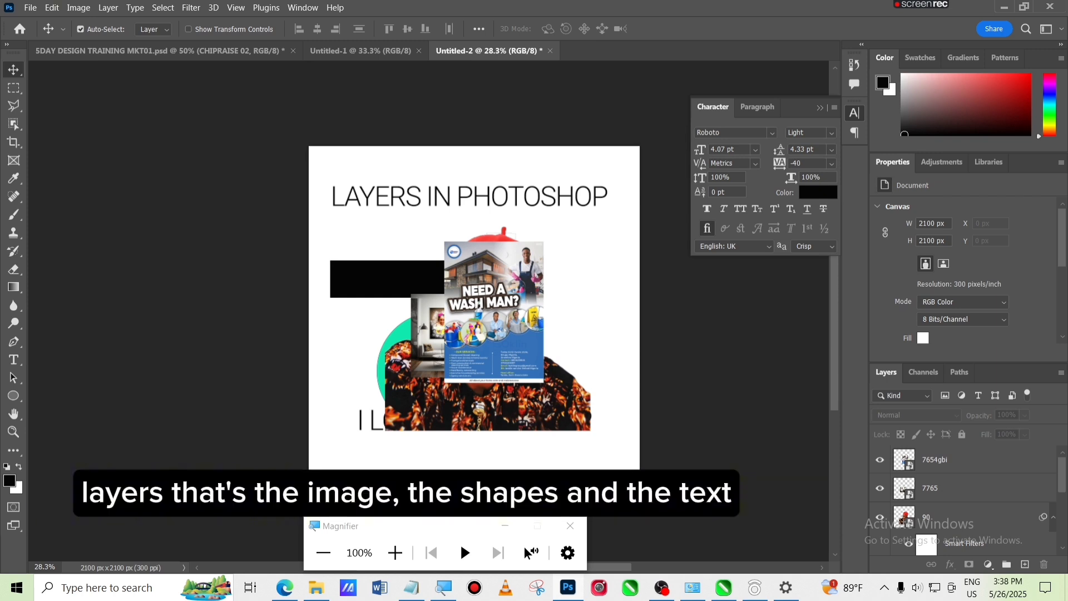
# - Create a layer group at the top of the stack and move the 7654gbi, 7765 and 90 image layers into it
pyautogui.click(1008, 565)
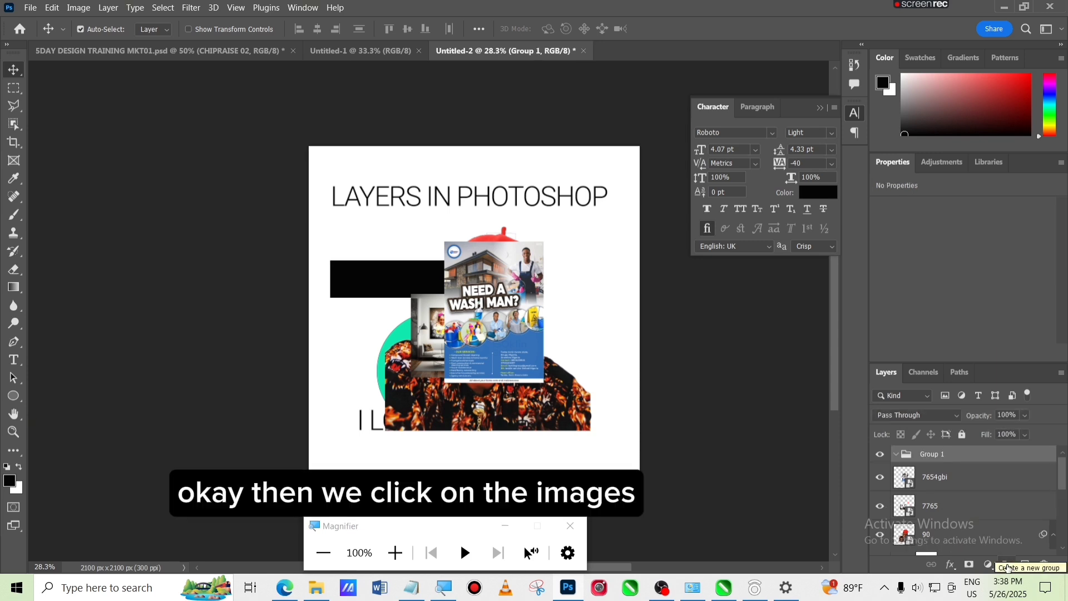
pyautogui.click(950, 530)
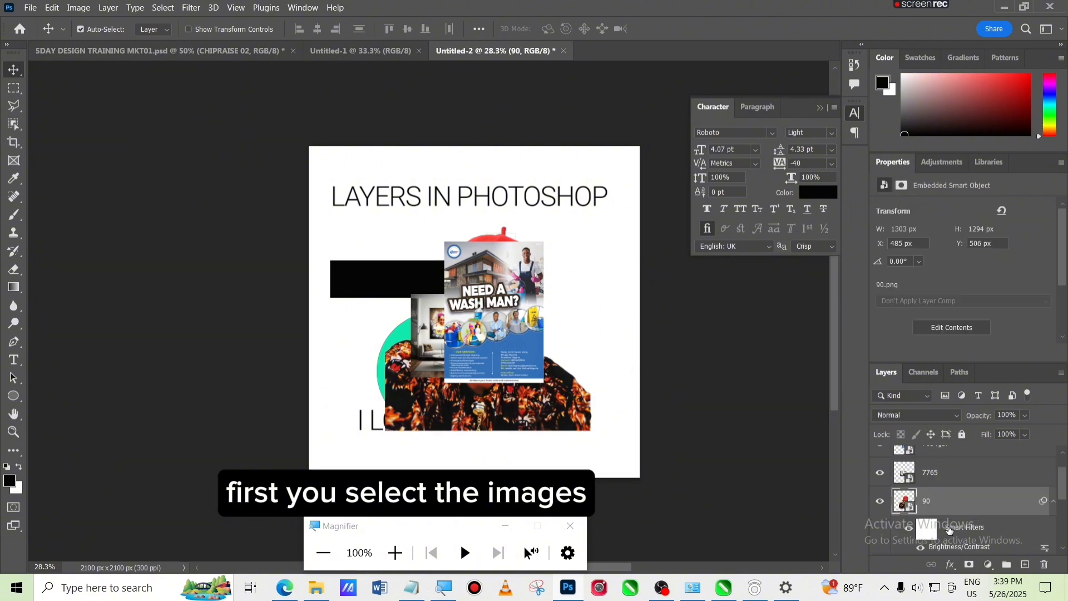
pyautogui.keyDown('ctrl'); pyautogui.click(959, 470); pyautogui.keyUp('ctrl')
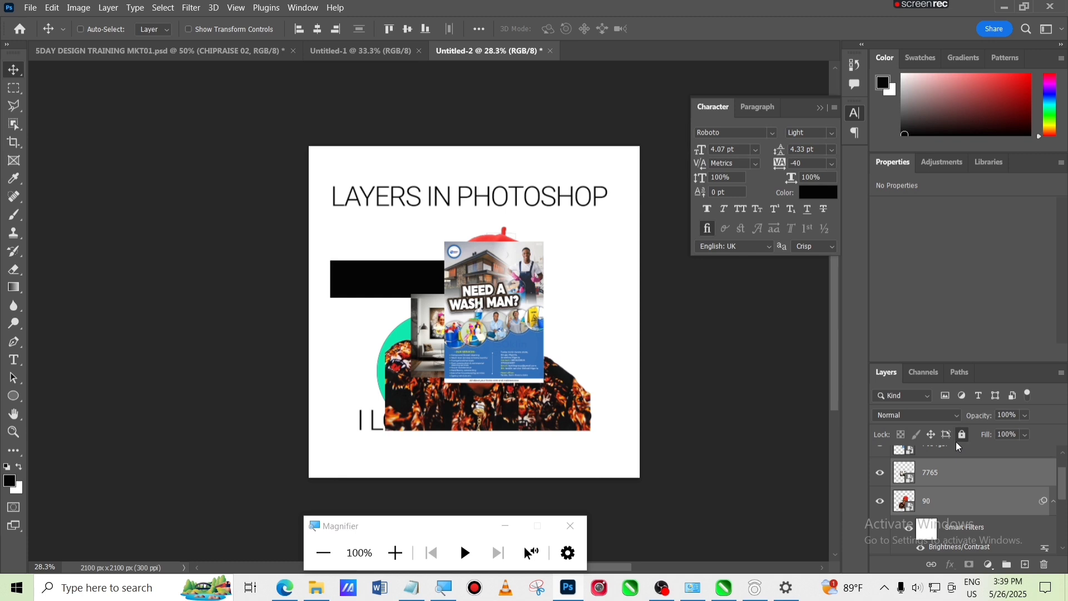
pyautogui.click(956, 443)
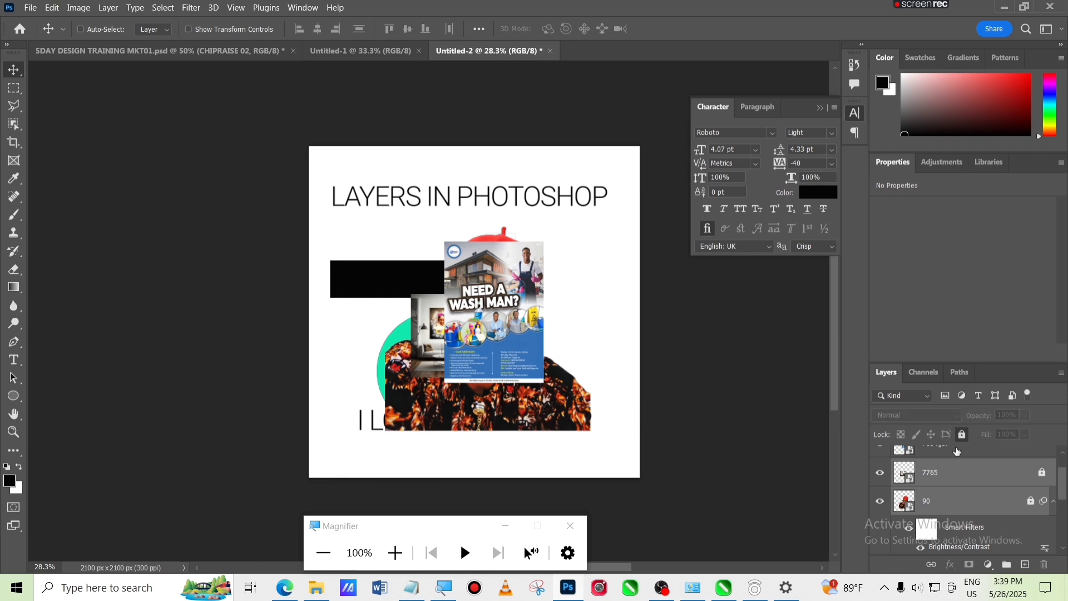
pyautogui.click(957, 451)
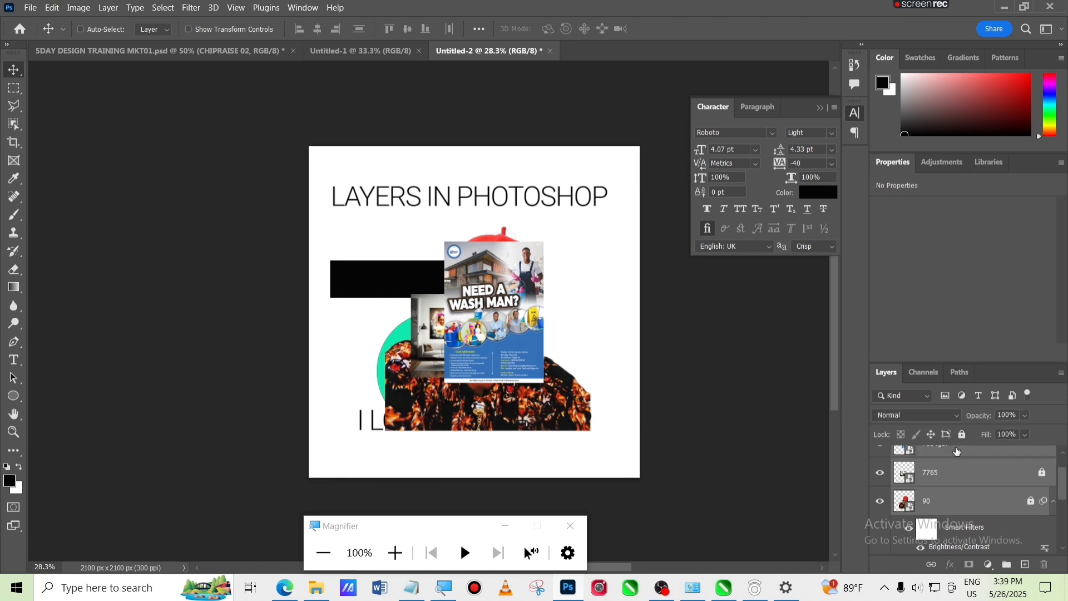
pyautogui.click(1045, 473)
pyautogui.moveTo(1065, 481); pyautogui.dragTo(1064, 468)
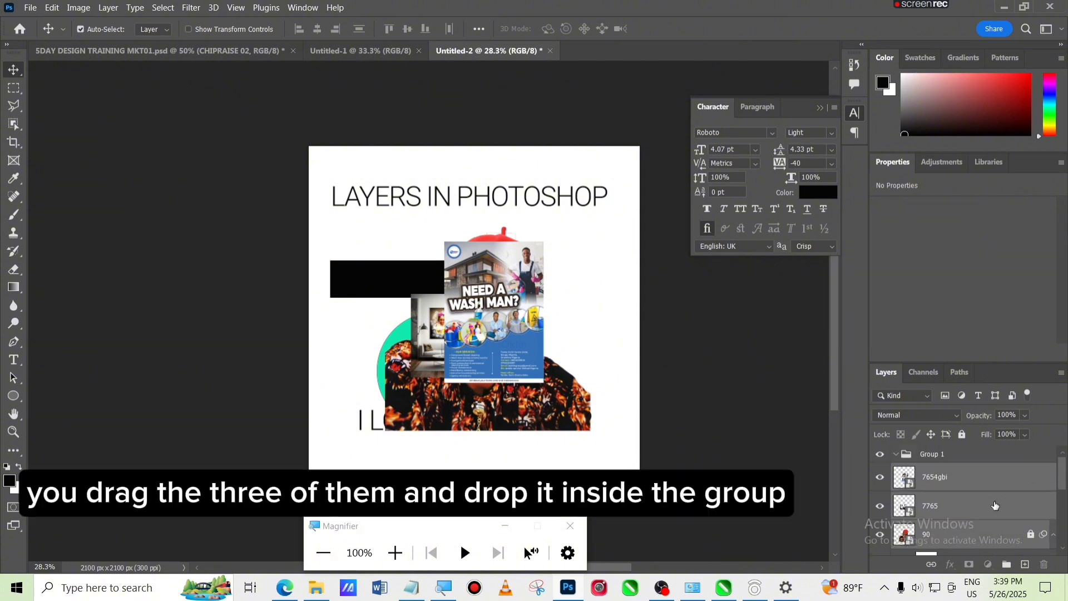
pyautogui.moveTo(996, 506); pyautogui.dragTo(970, 458)
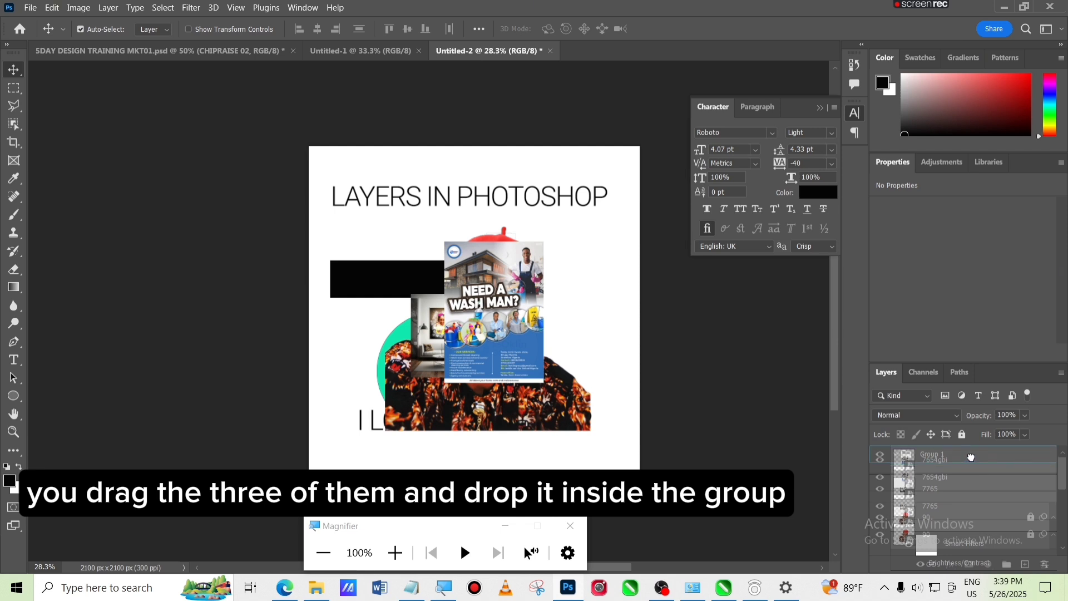
pyautogui.moveTo(971, 457); pyautogui.dragTo(971, 460)
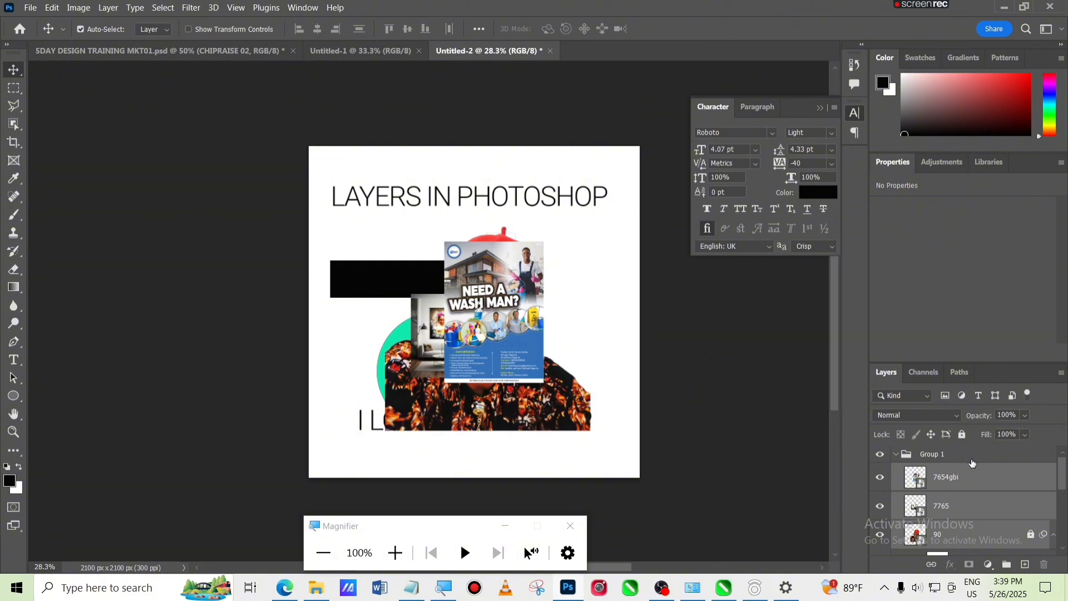
# - Collapse the new group of image layers and rename it IMAGES
pyautogui.click(897, 457)
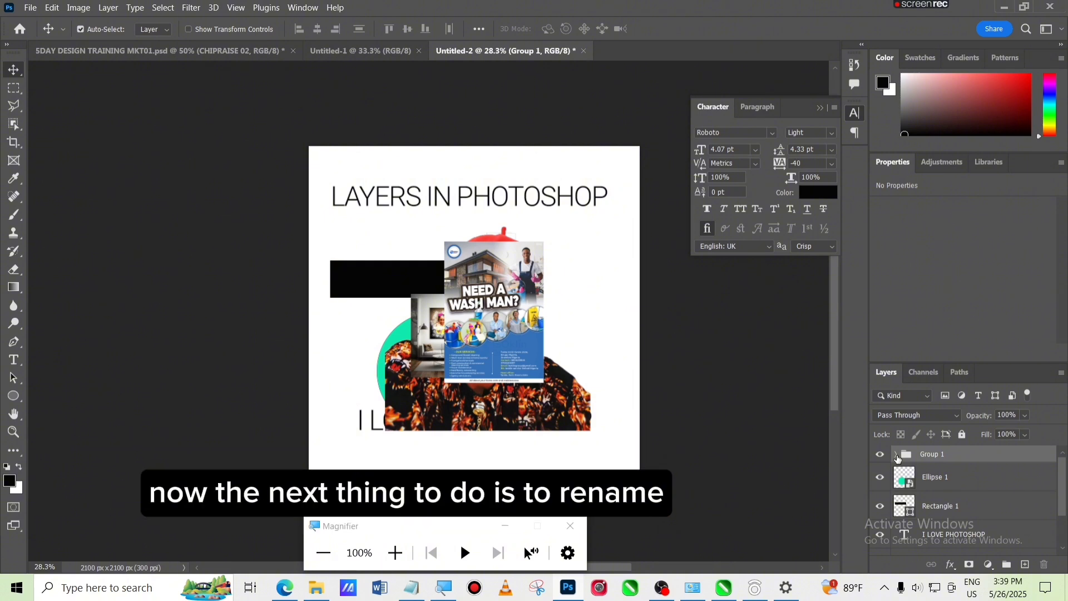
pyautogui.doubleClick(933, 455)
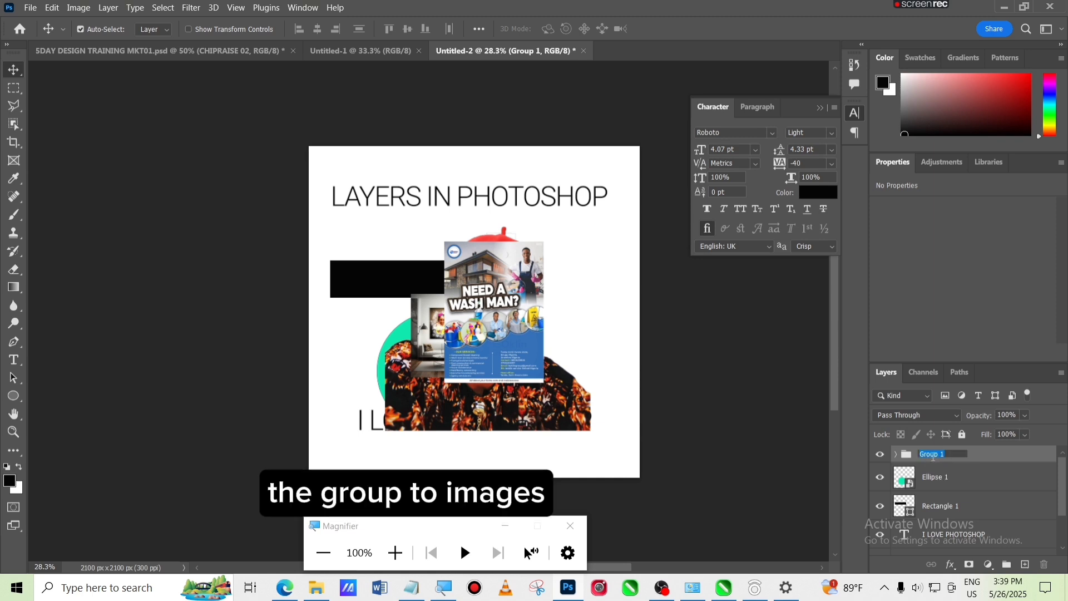
pyautogui.write('IMAGES')
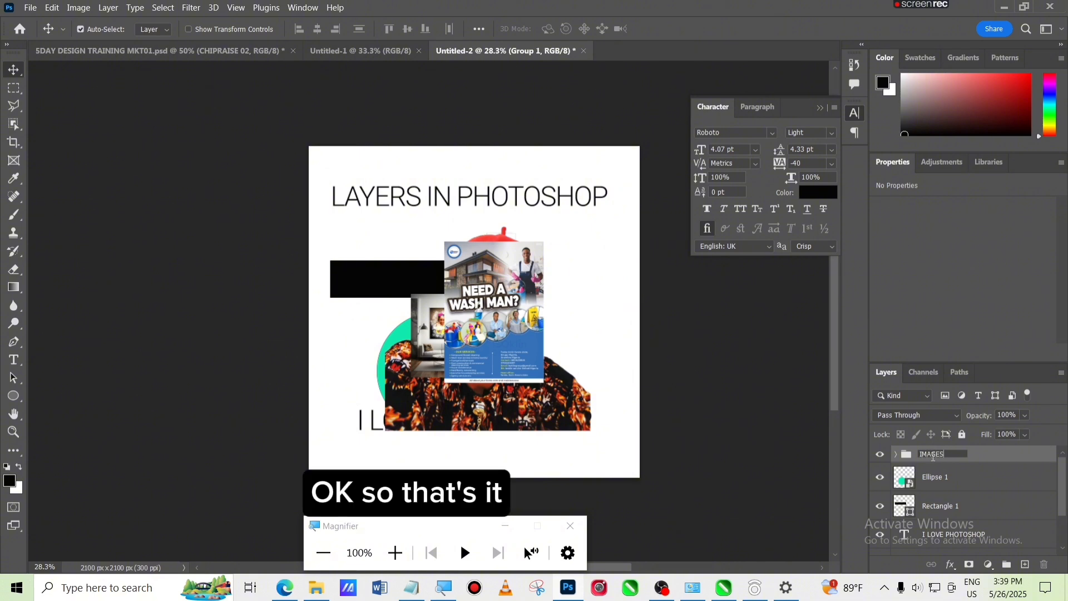
pyautogui.press('Return')
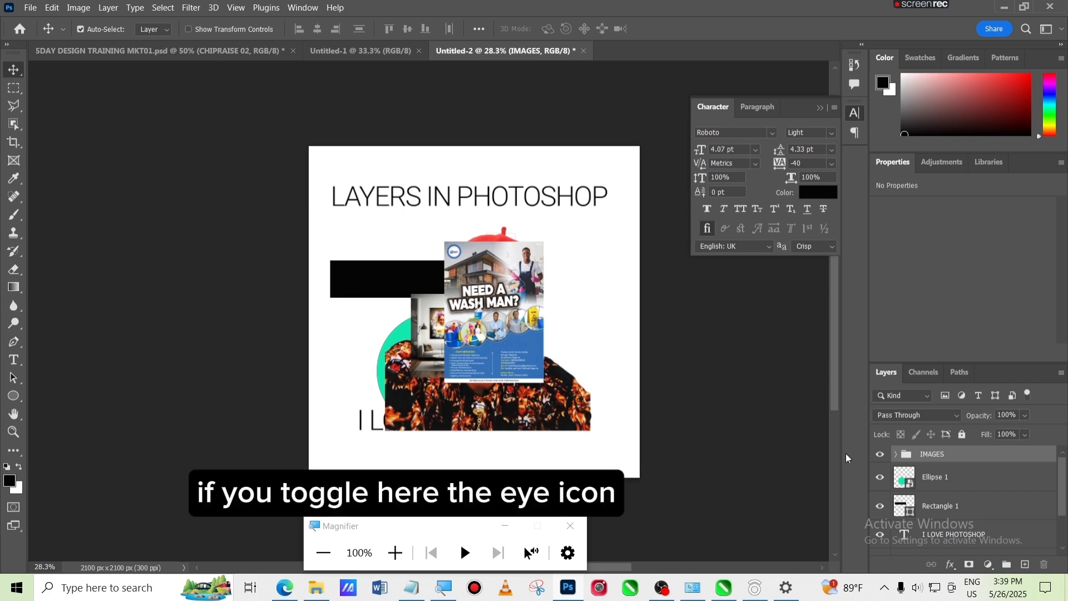
# - Hide the IMAGES group and show it again to check its visibility control
pyautogui.click(880, 455)
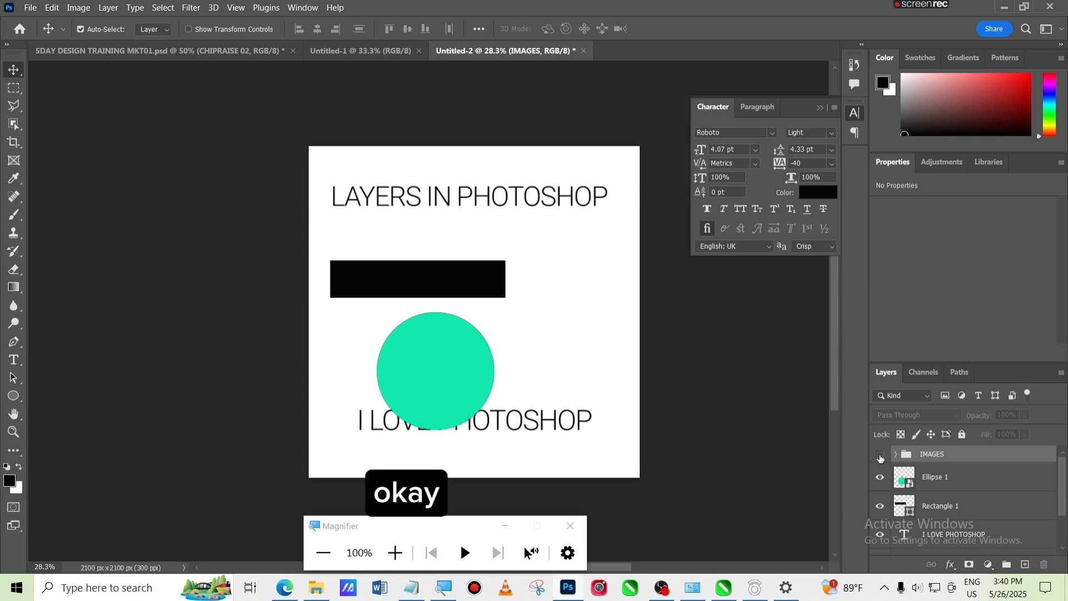
pyautogui.click(881, 456)
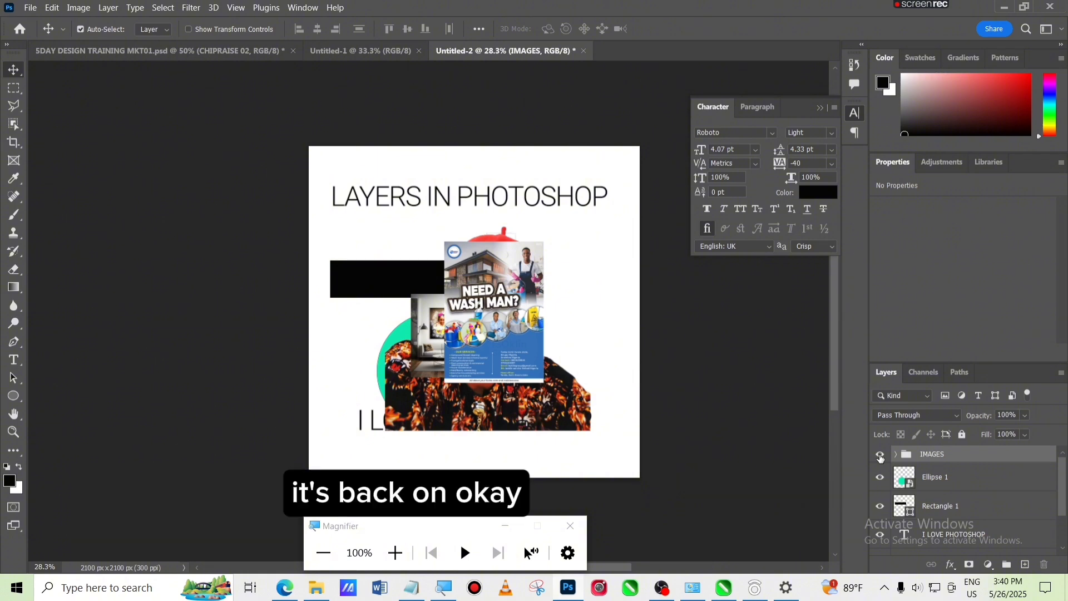
# - Create a layer group at the top of the stack, move both text layers into it, and collapse the group
pyautogui.click(797, 488)
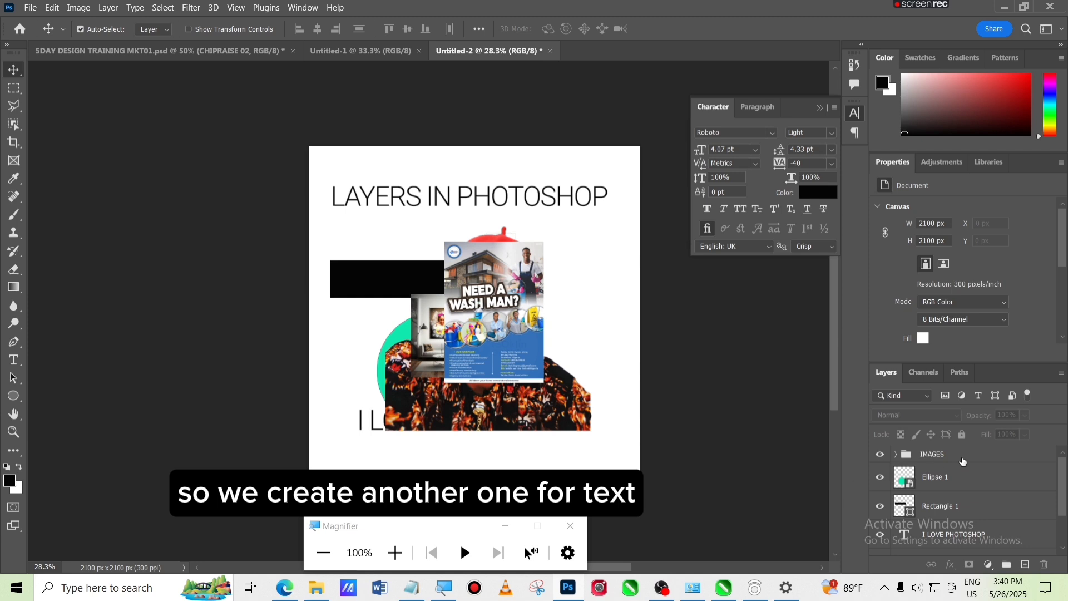
pyautogui.click(1008, 565)
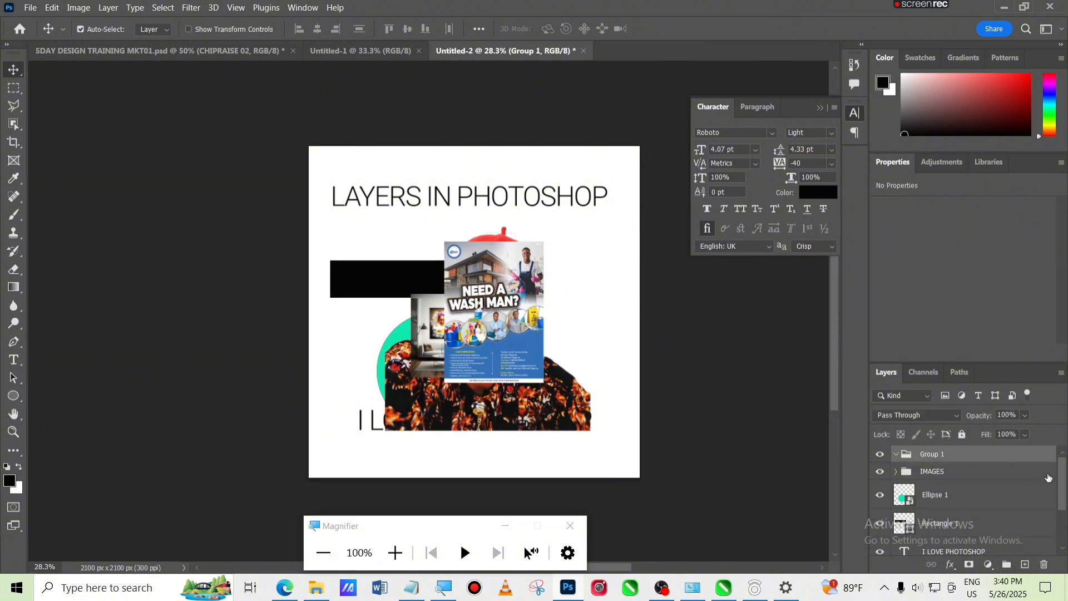
pyautogui.moveTo(1064, 490); pyautogui.dragTo(1064, 525)
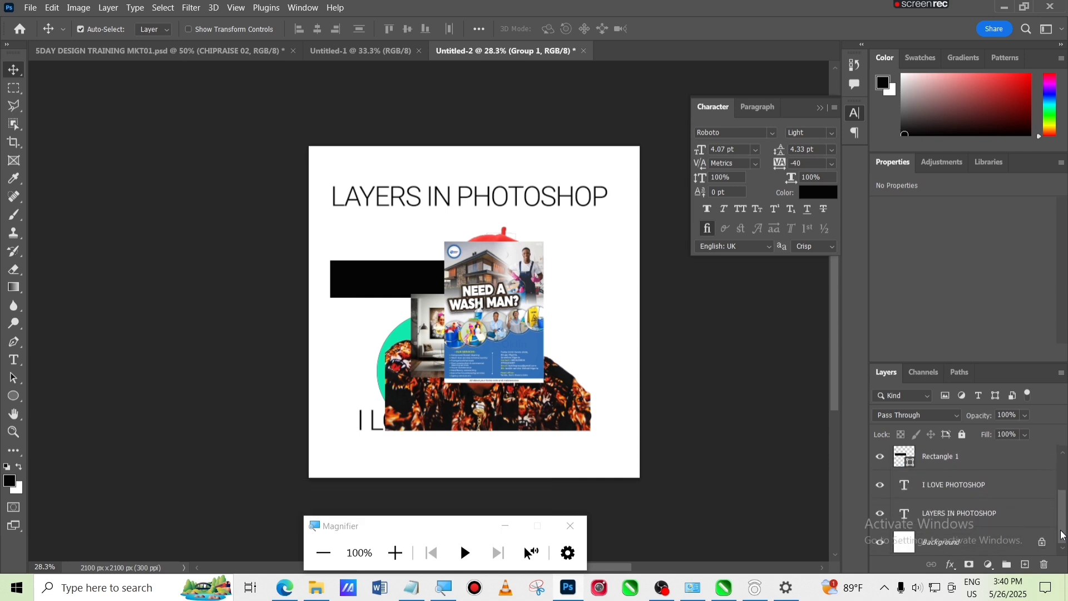
pyautogui.click(968, 494)
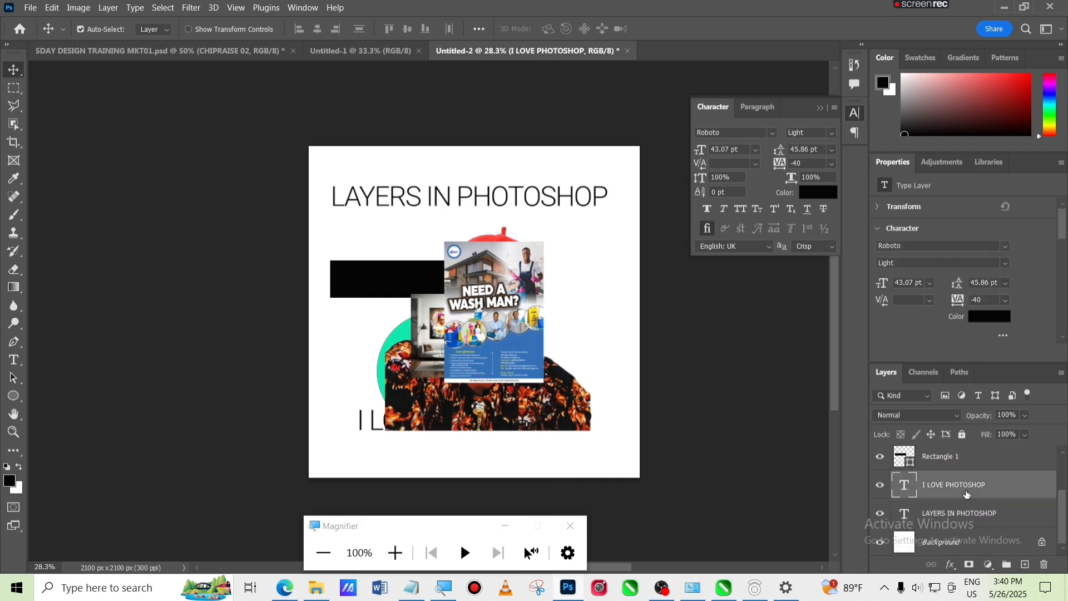
pyautogui.keyDown('ctrl'); pyautogui.click(982, 519); pyautogui.keyUp('ctrl')
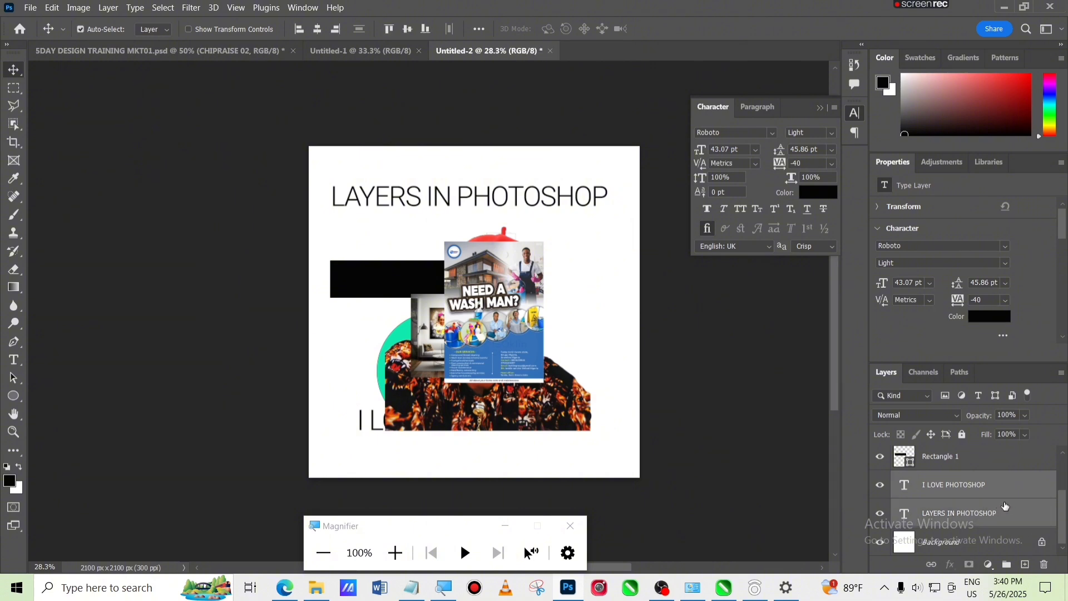
pyautogui.moveTo(1006, 506); pyautogui.dragTo(957, 455)
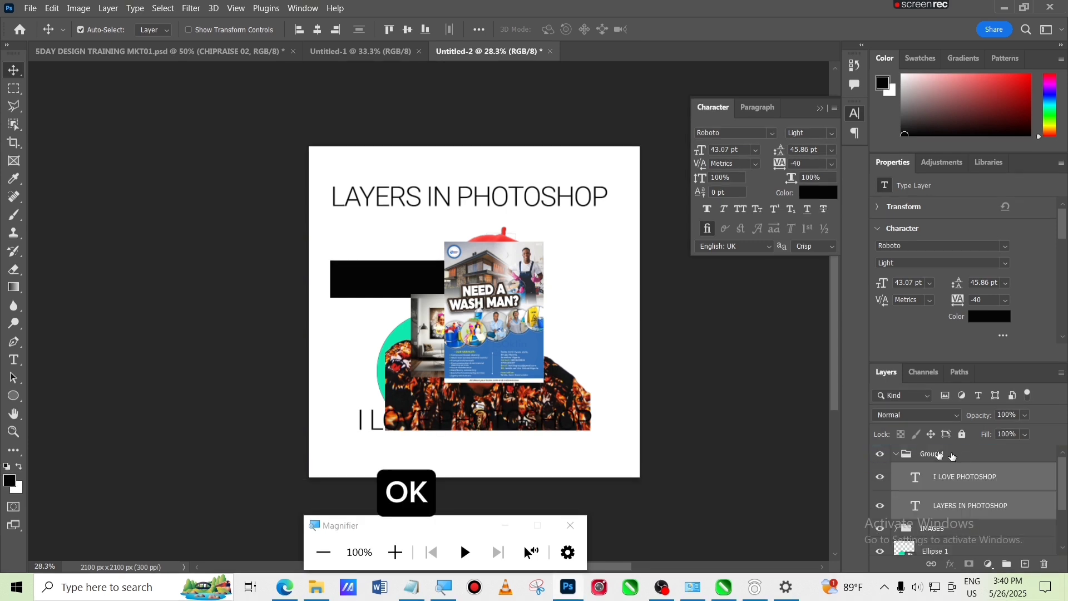
pyautogui.click(897, 457)
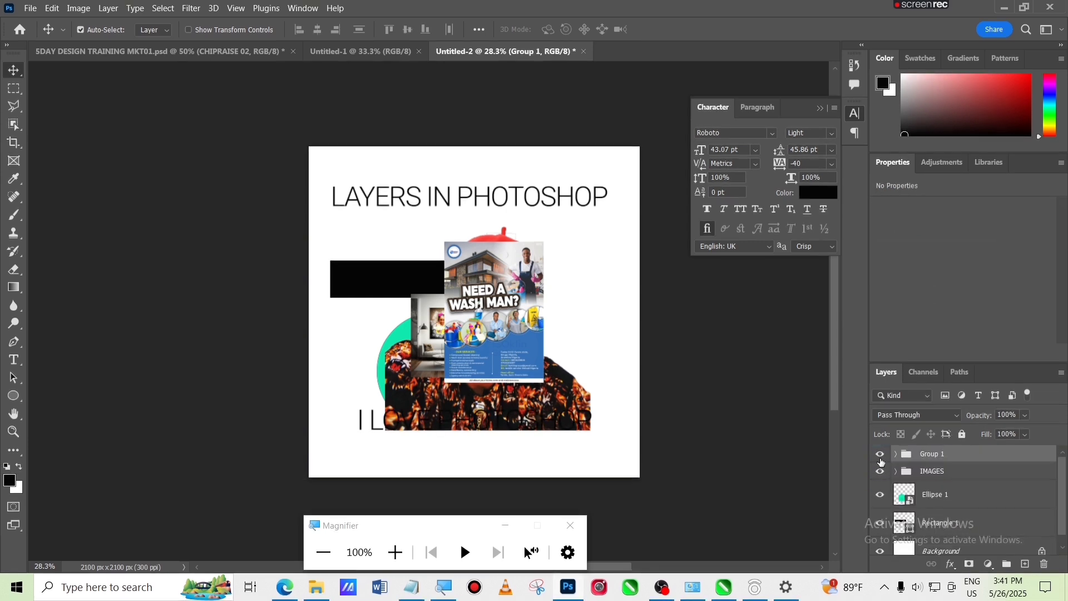
# - Hide the group of text layers and show it again to check its visibility control, leaving nothing selected
pyautogui.click(881, 455)
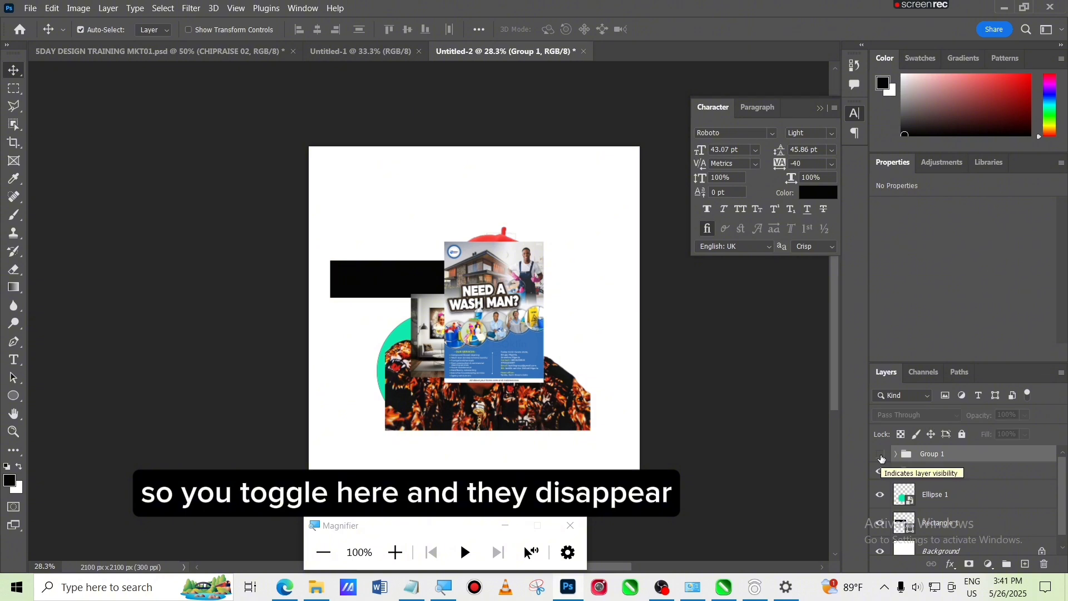
pyautogui.click(881, 455)
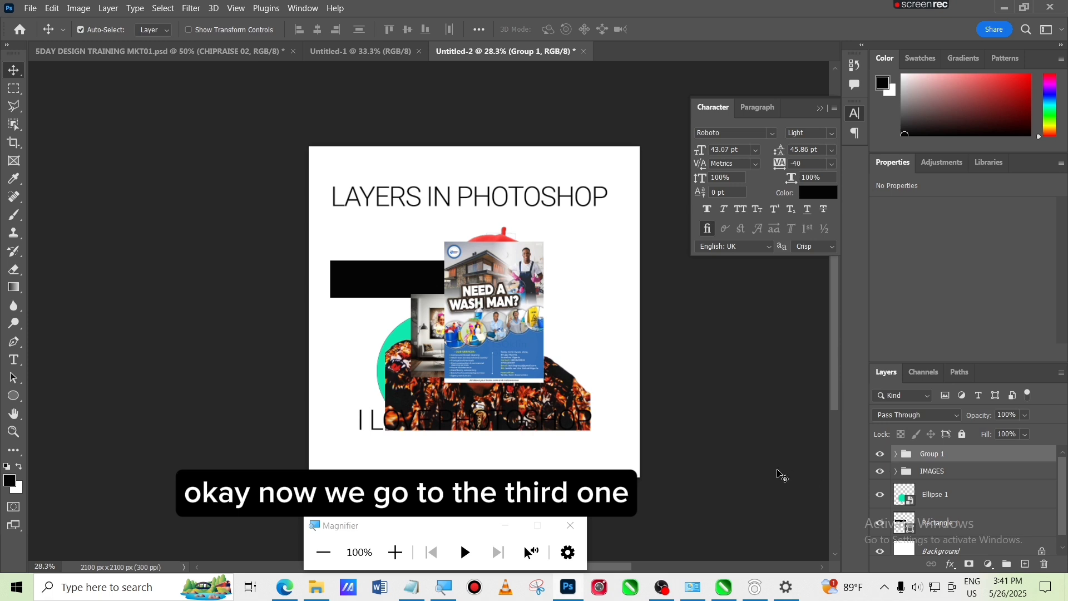
pyautogui.click(825, 469)
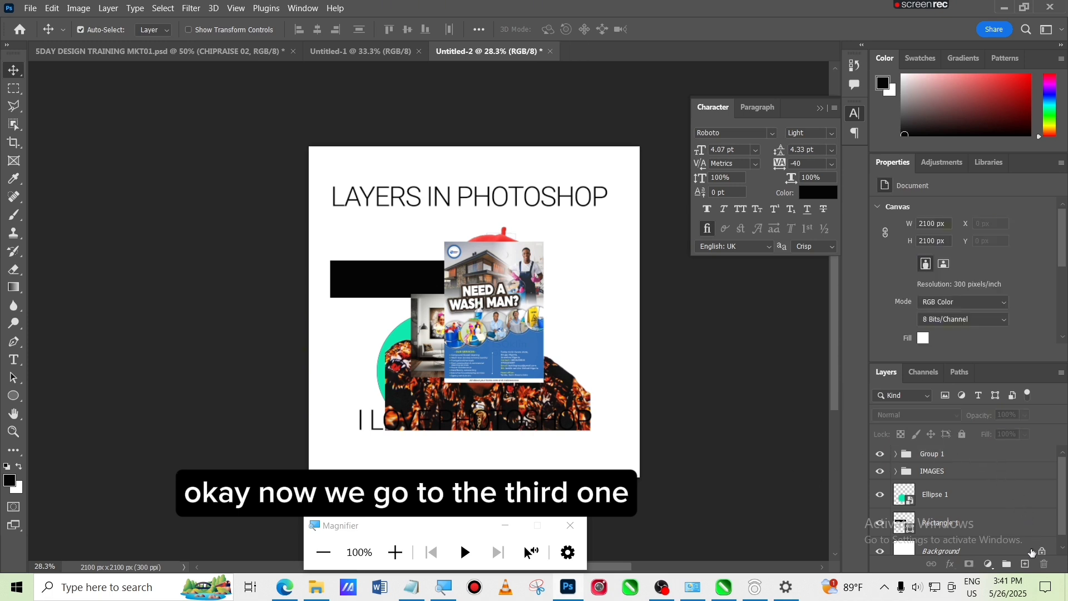
# - Create another layer group at the top of the stack, move Ellipse 1 and Rectangle 1 into it, and collapse it
pyautogui.click(1008, 567)
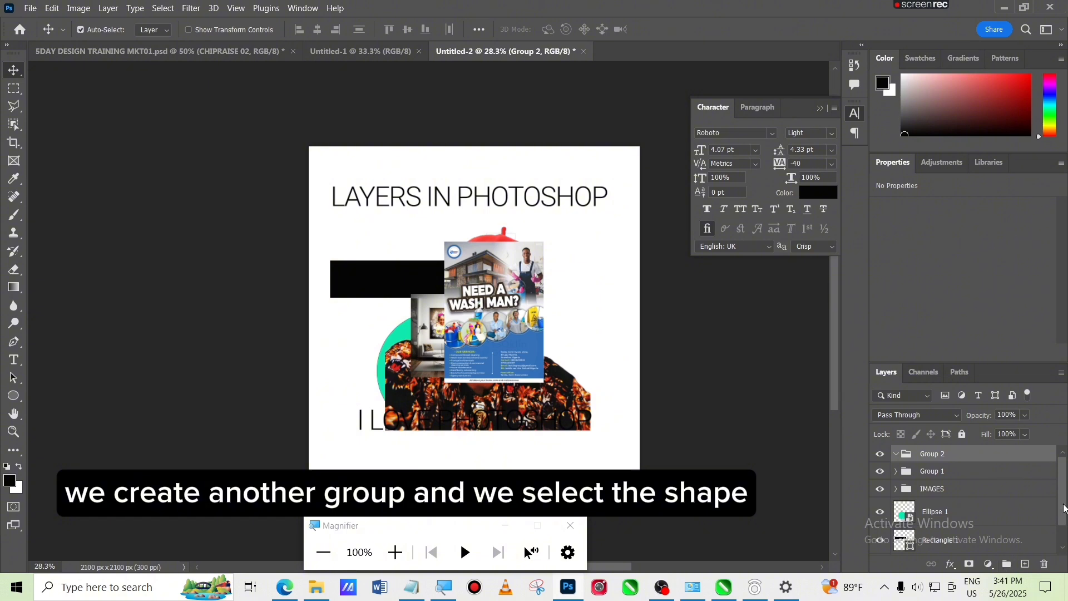
pyautogui.moveTo(1063, 506); pyautogui.dragTo(1064, 530)
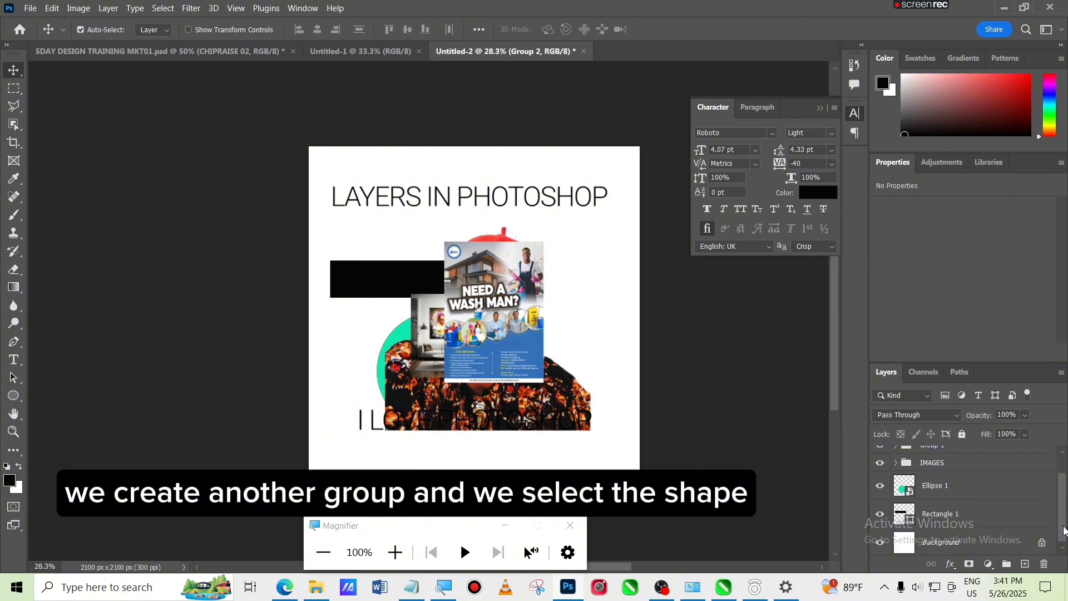
pyautogui.click(968, 495)
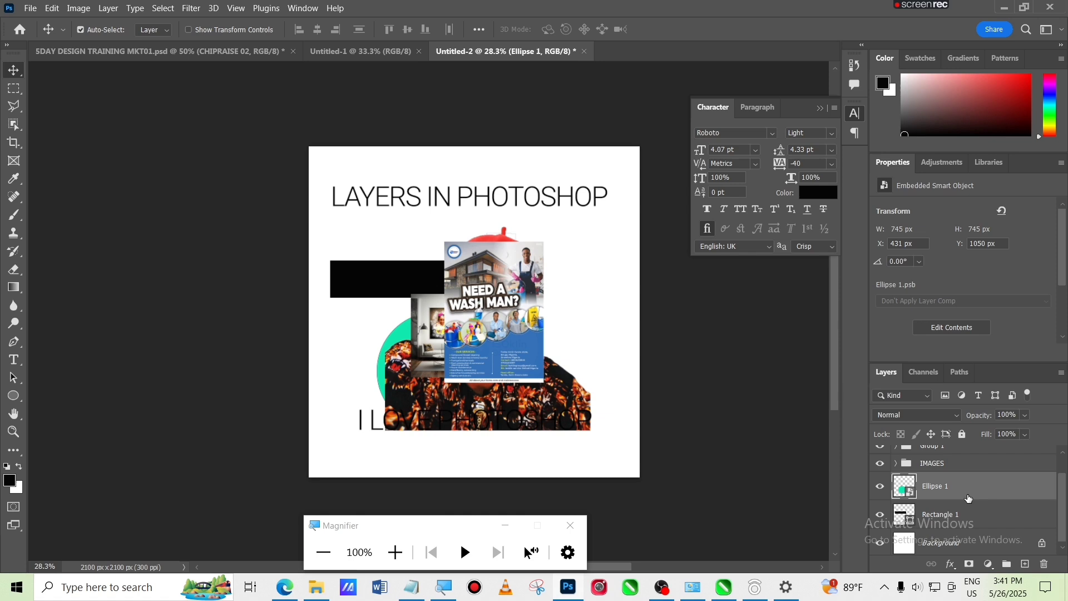
pyautogui.keyDown('ctrl'); pyautogui.click(984, 524); pyautogui.keyUp('ctrl')
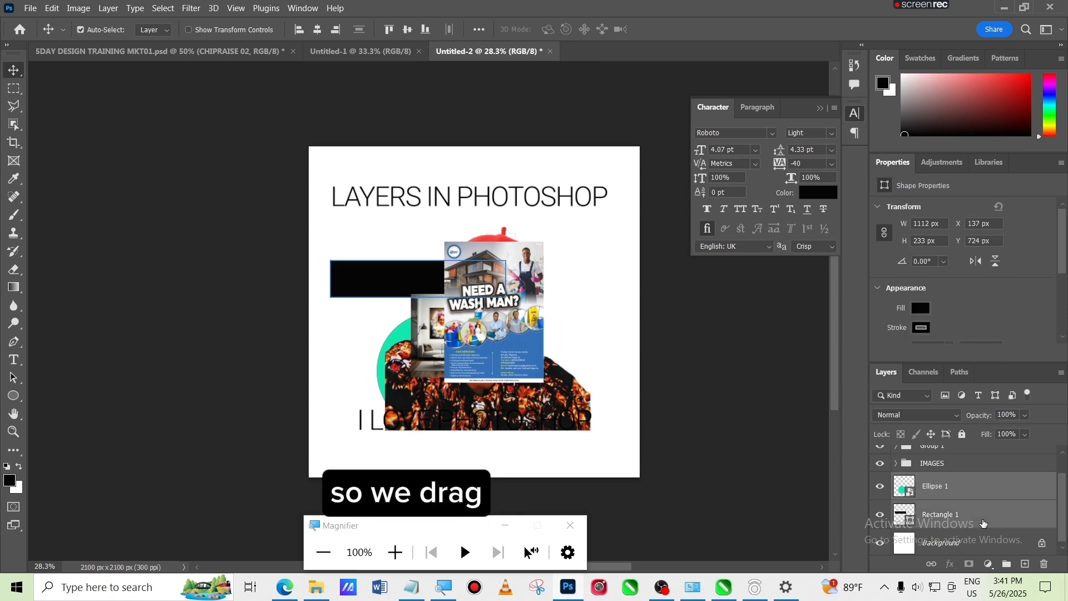
pyautogui.moveTo(984, 523); pyautogui.dragTo(951, 459)
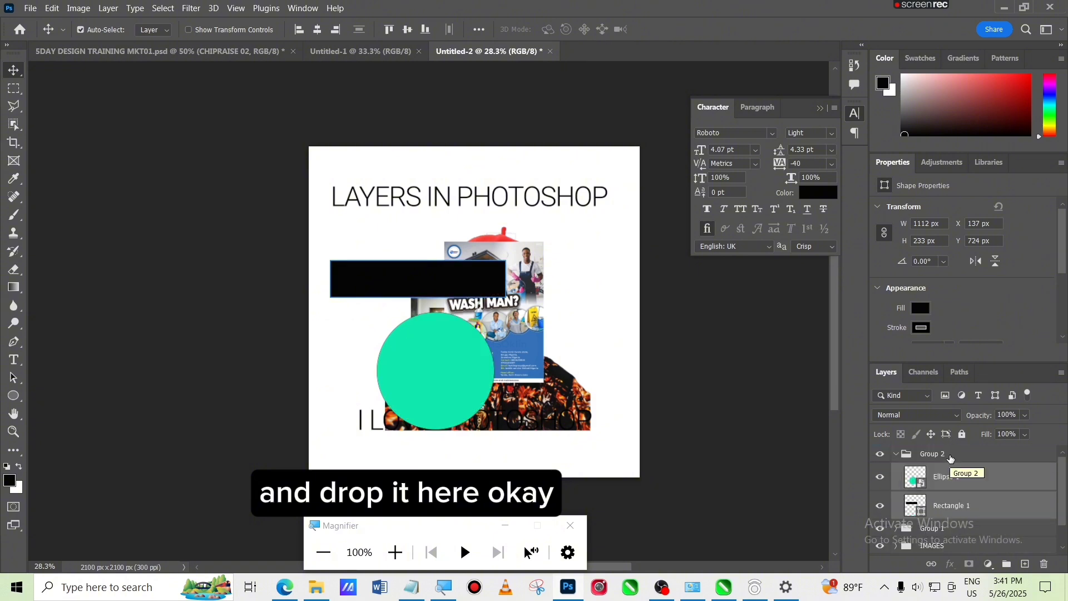
pyautogui.click(896, 457)
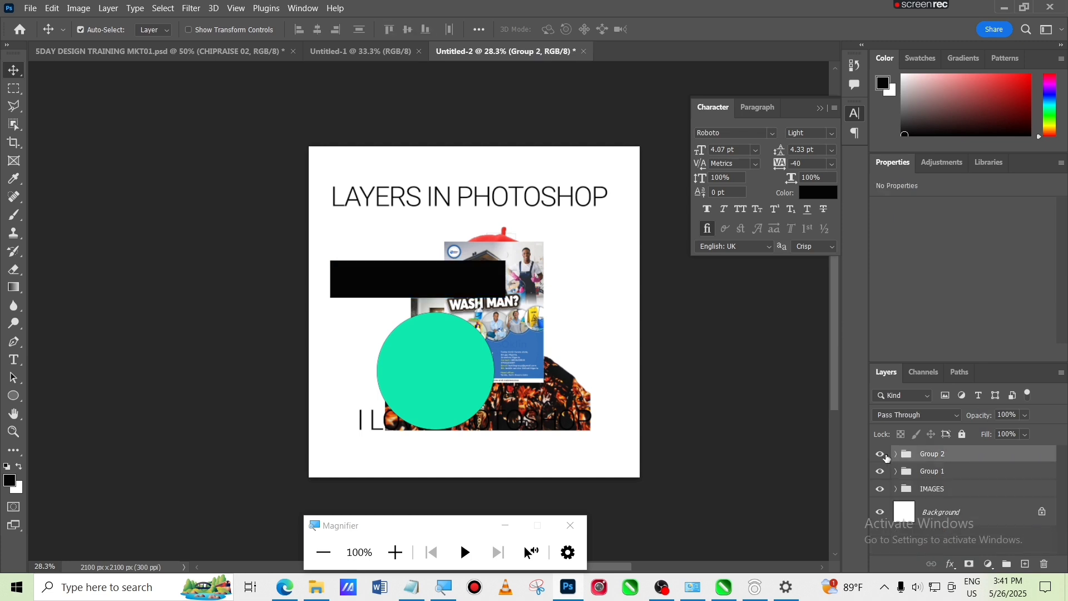
# - Hide all three layer groups, and show IMAGES and Group 1 again
pyautogui.click(880, 455)
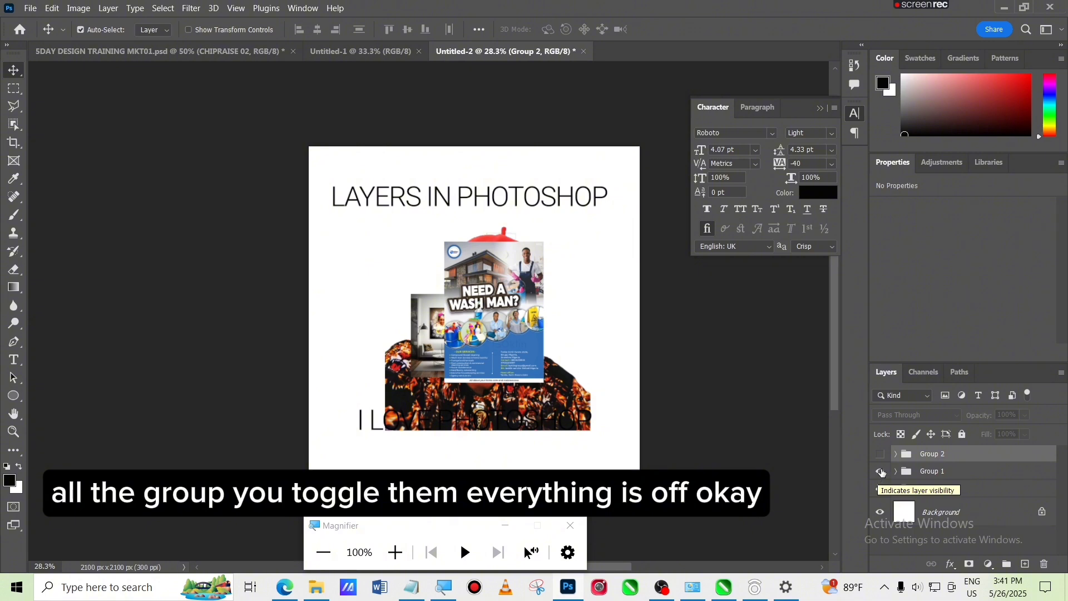
pyautogui.click(881, 472)
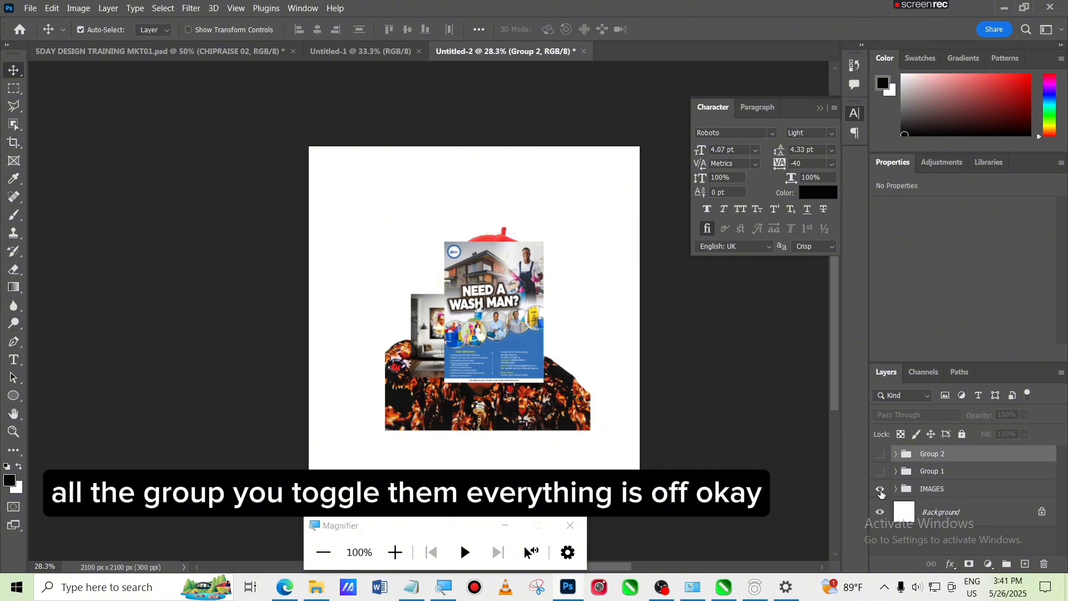
pyautogui.click(880, 490)
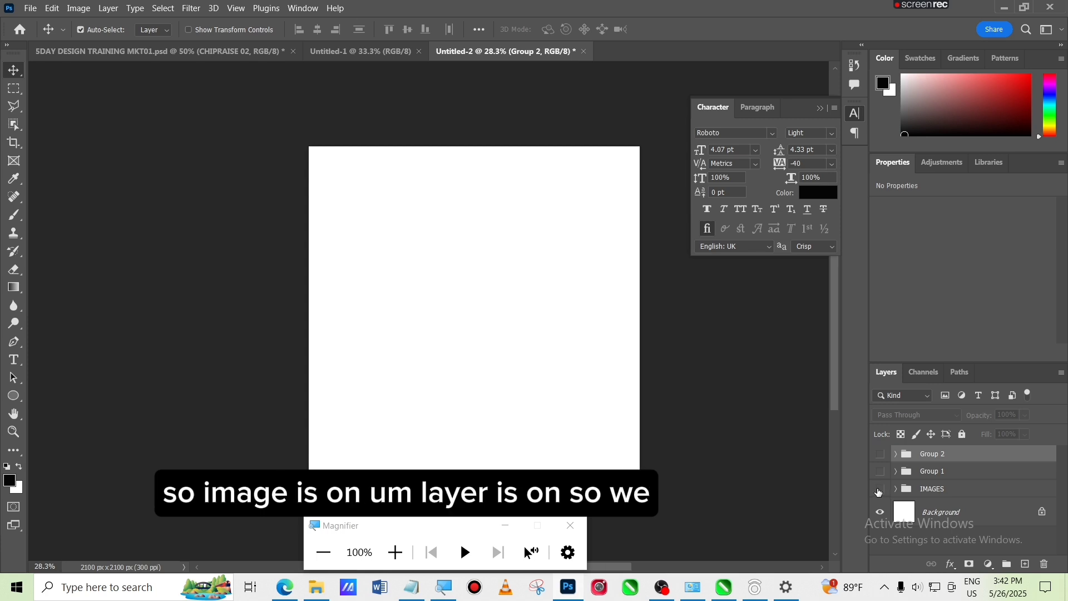
pyautogui.click(881, 490)
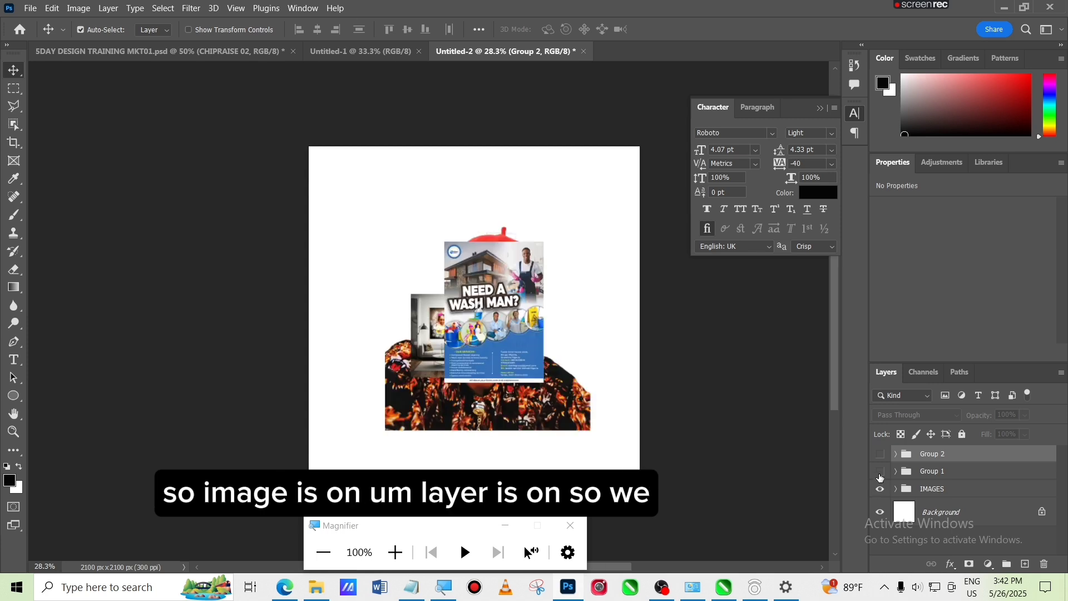
pyautogui.click(880, 474)
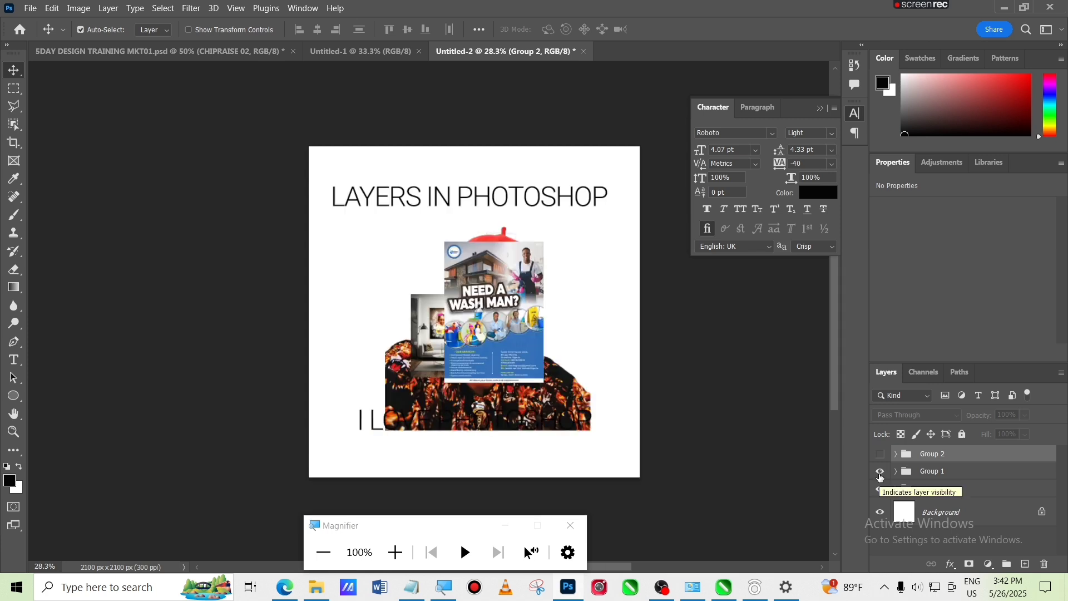
# - Rename Group 1 to TEXTS and the hidden Group 2 to SHAPES, and make the SHAPES group visible
pyautogui.doubleClick(929, 473)
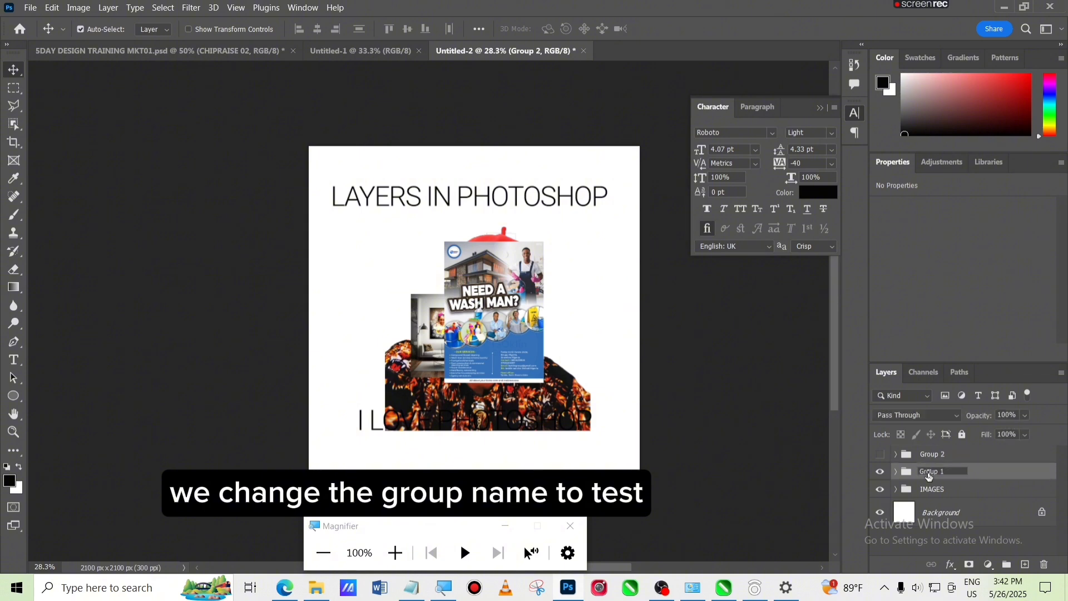
pyautogui.write('TEXTS')
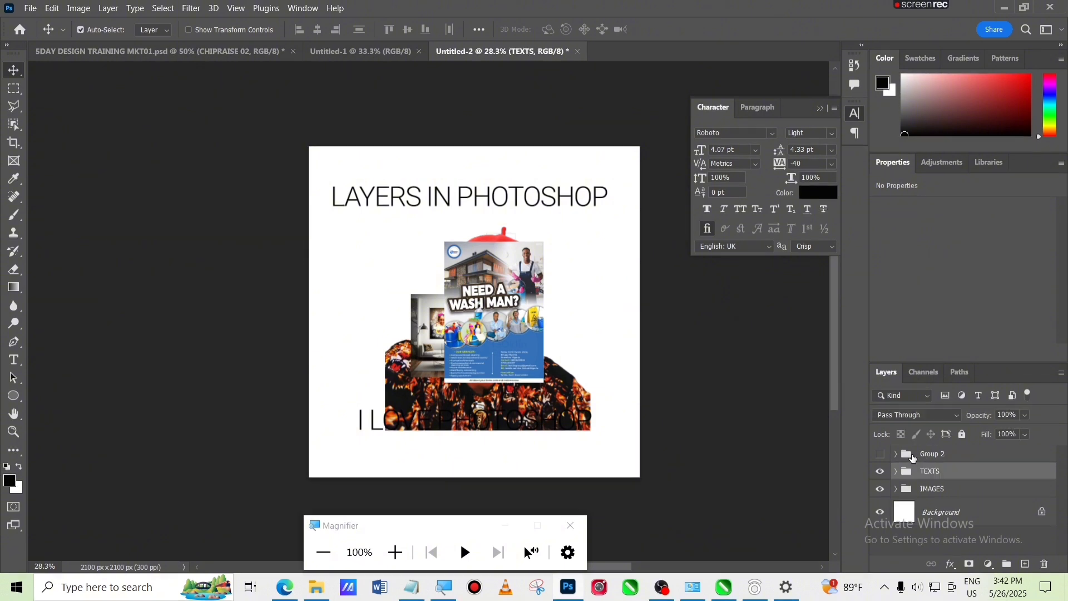
pyautogui.doubleClick(934, 455)
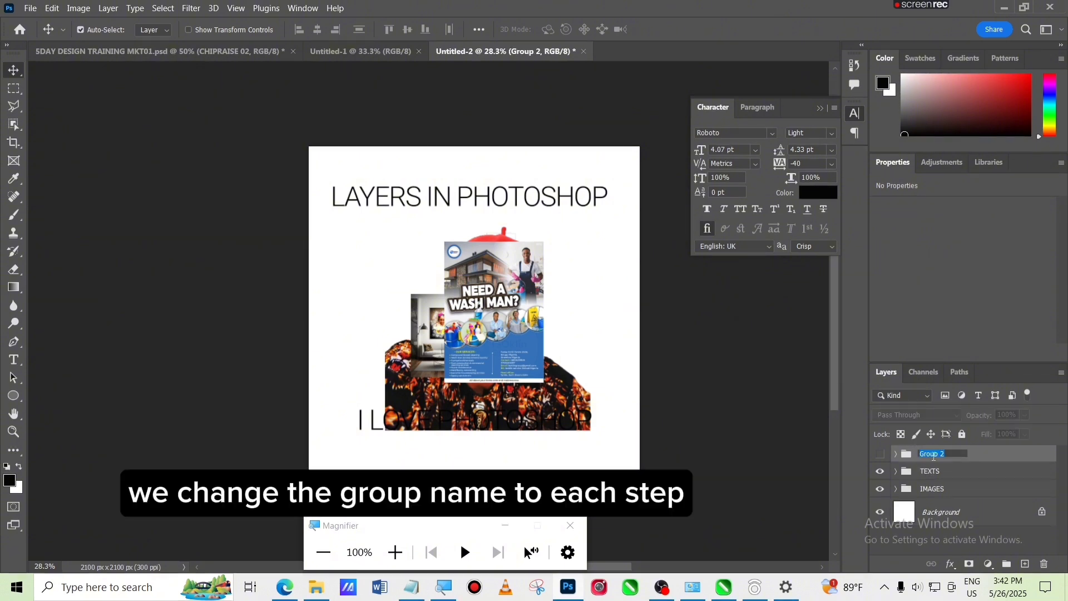
pyautogui.write('SHAPES')
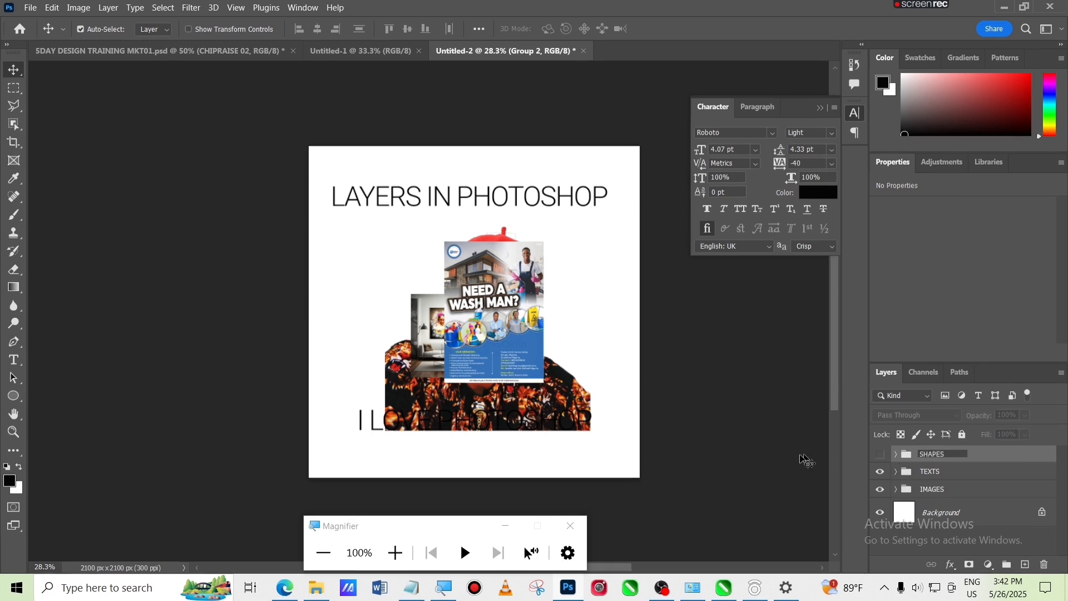
pyautogui.click(767, 464)
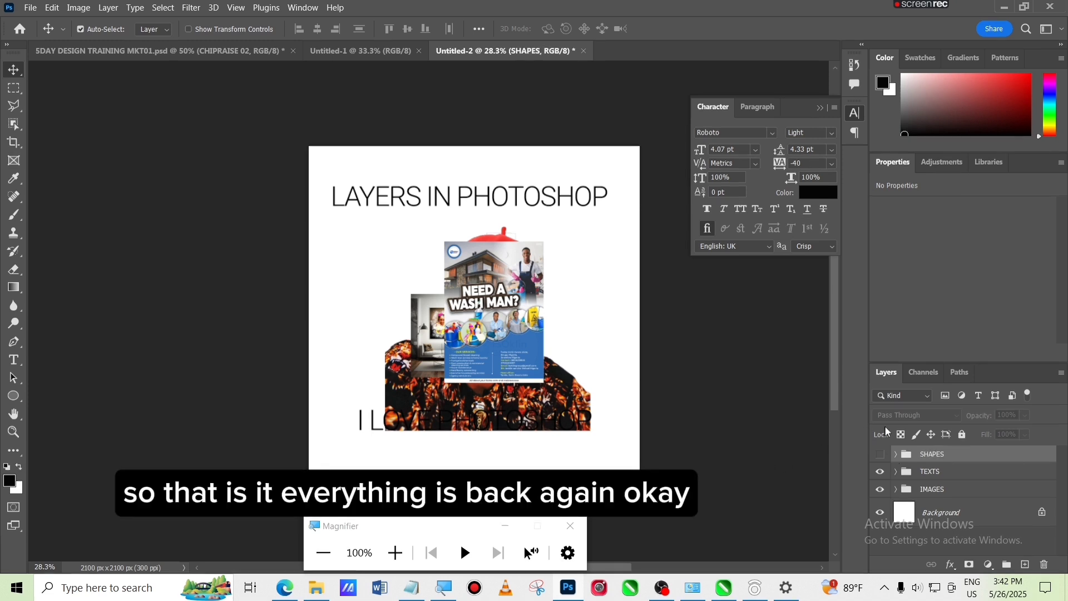
pyautogui.click(881, 455)
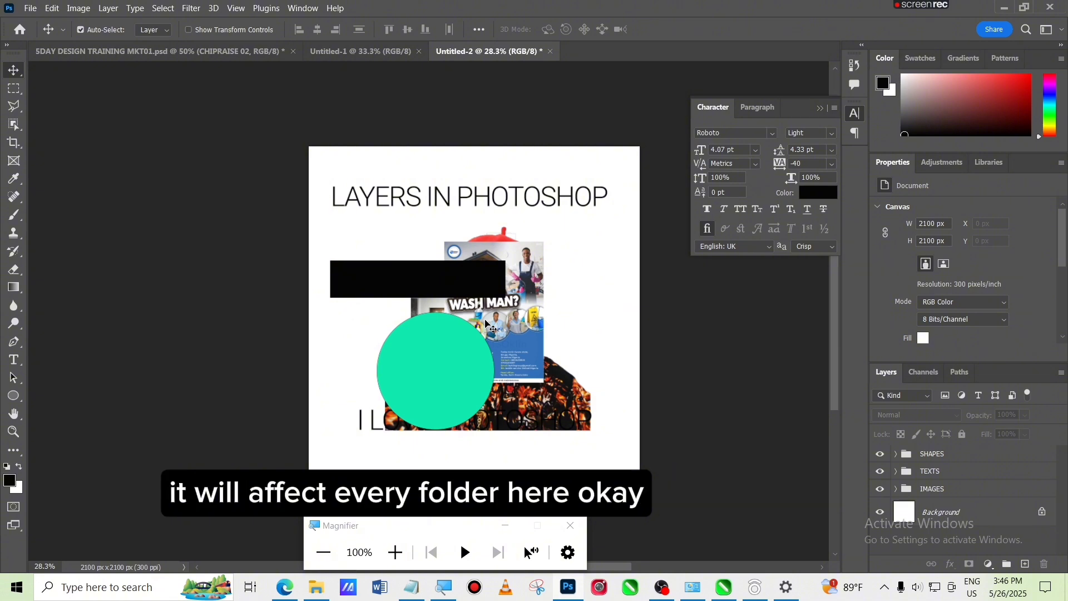
# - Move the LAYERS IN PHOTOSHOP heading slightly up on the canvas, and the black rectangle to X -465 px, Y 370 px
pyautogui.click(494, 203)
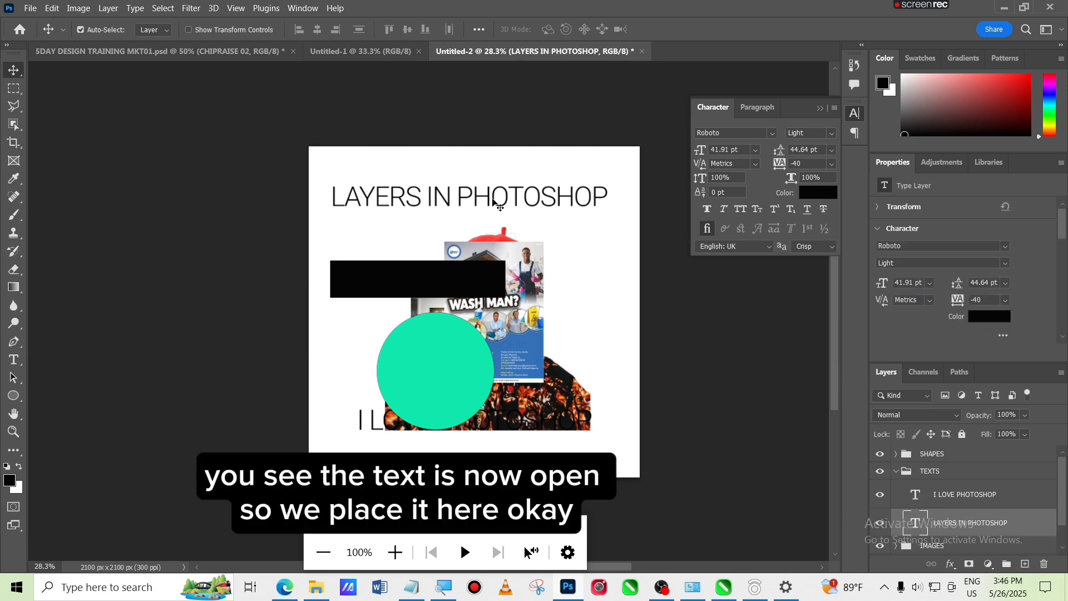
pyautogui.moveTo(493, 199); pyautogui.dragTo(493, 183)
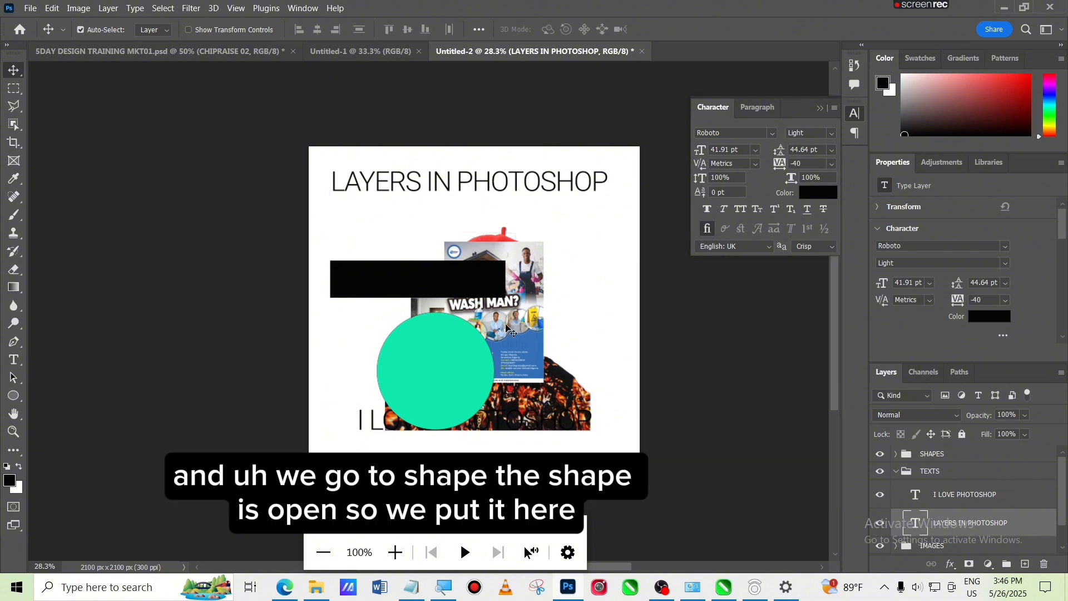
pyautogui.click(478, 290)
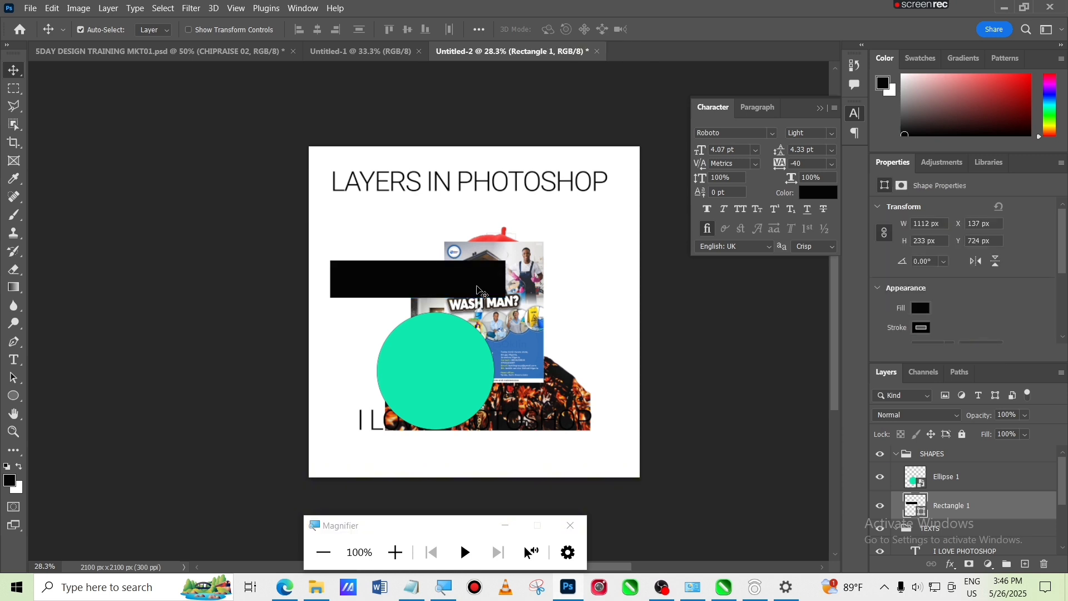
pyautogui.moveTo(479, 290); pyautogui.dragTo(380, 234)
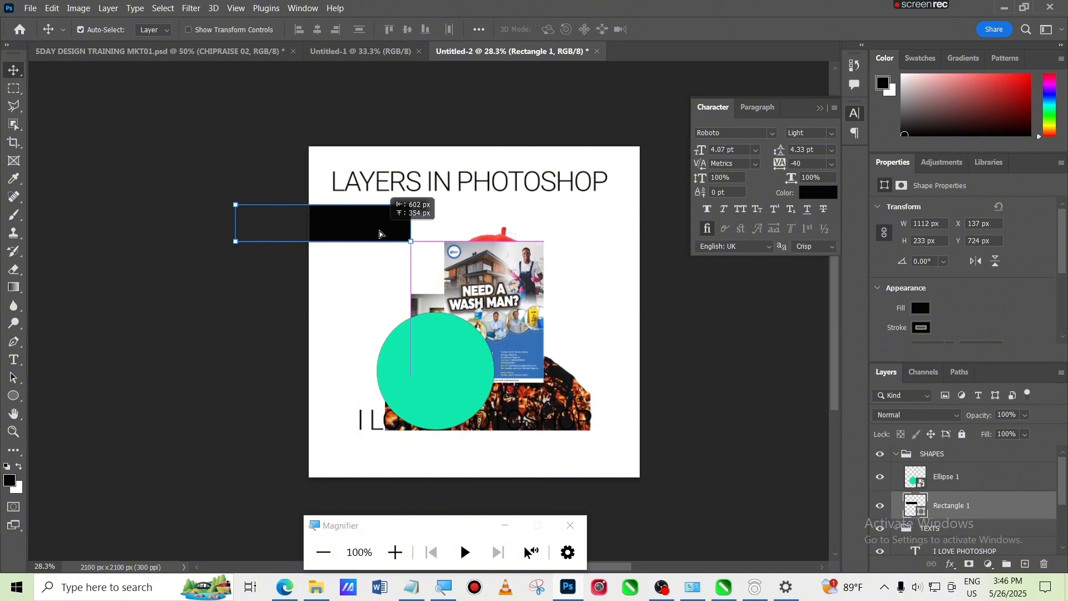
pyautogui.moveTo(381, 234)
pyautogui.mouseDown()
pyautogui.moveTo(532, 181)
pyautogui.moveTo(524, 221)
pyautogui.moveTo(374, 232)
pyautogui.moveTo(385, 234)
pyautogui.mouseUp()
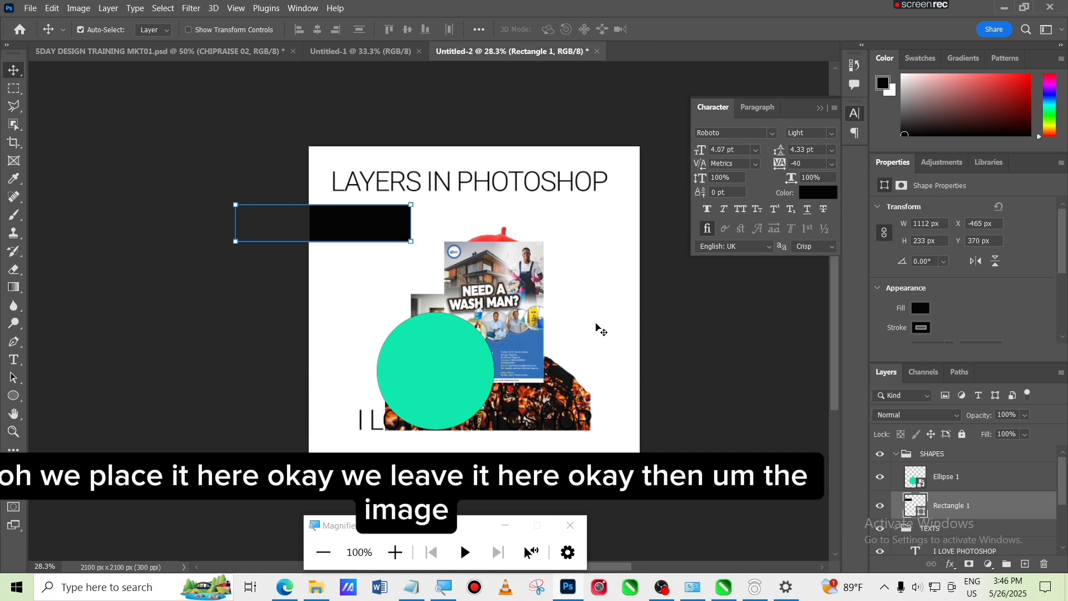
# - Move the wash man flyer image to the canvas's right side, at X 1577 px, Y 488 px
pyautogui.click(507, 319)
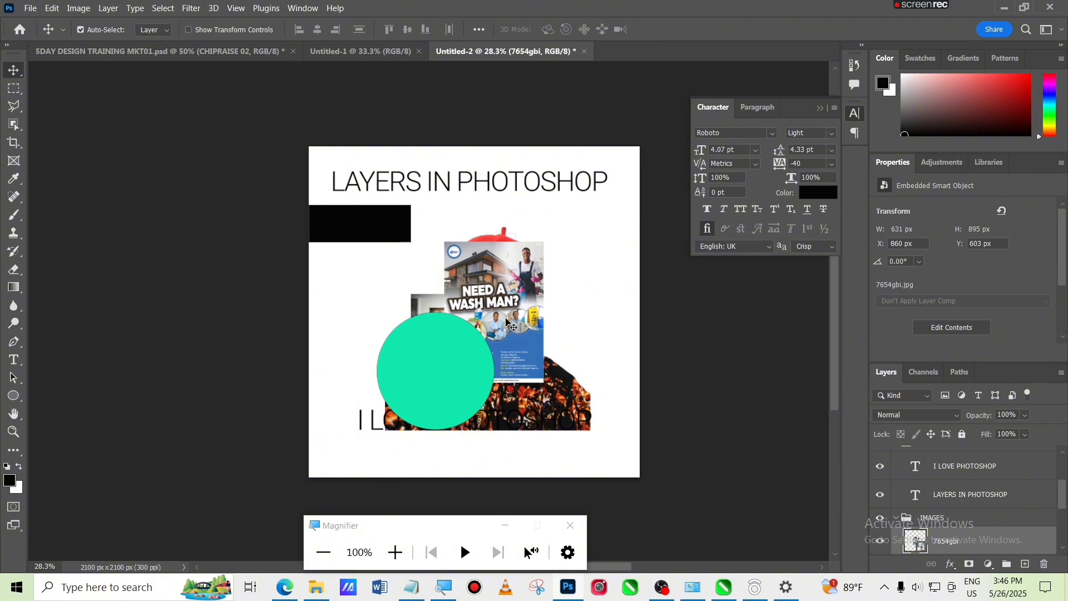
pyautogui.moveTo(506, 321); pyautogui.dragTo(624, 305)
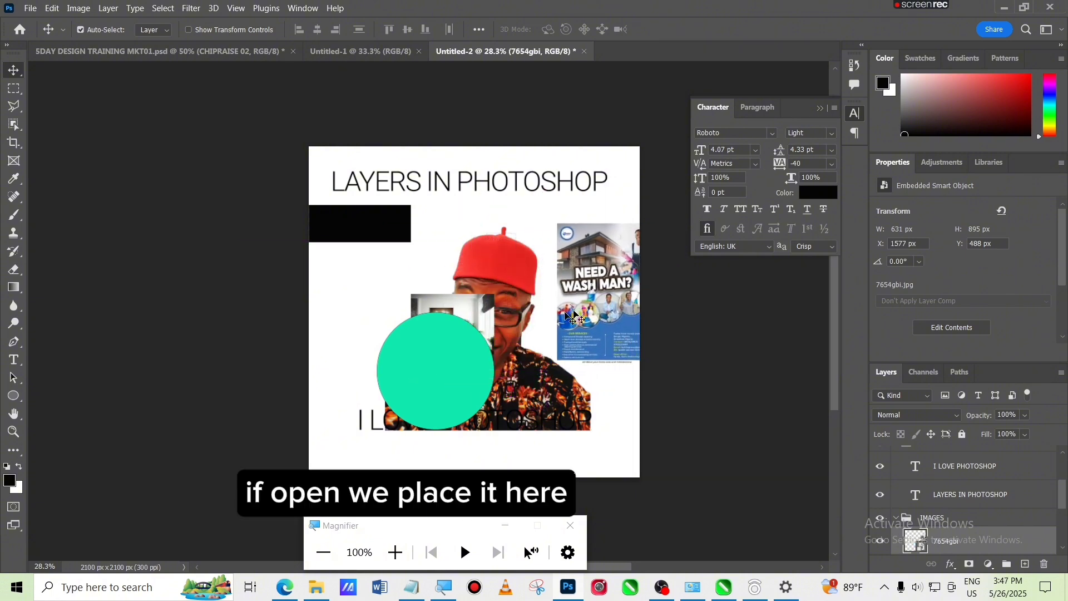
# - Move the living room image to X 41 px, Y 671 px, and the green circle to X 1728 px, Y 1527 px
pyautogui.click(465, 305)
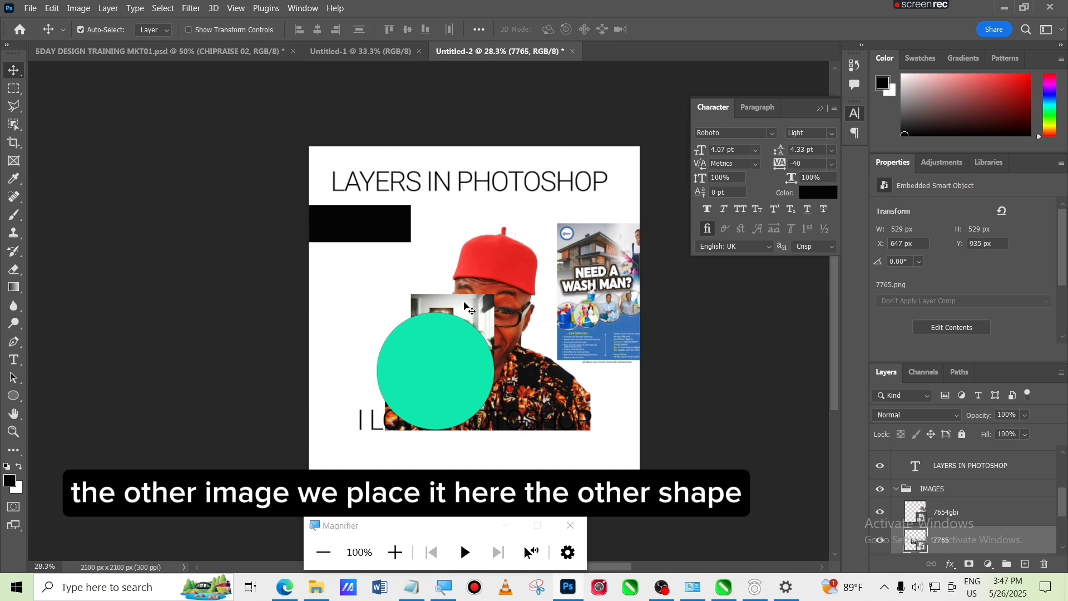
pyautogui.moveTo(465, 305); pyautogui.dragTo(368, 263)
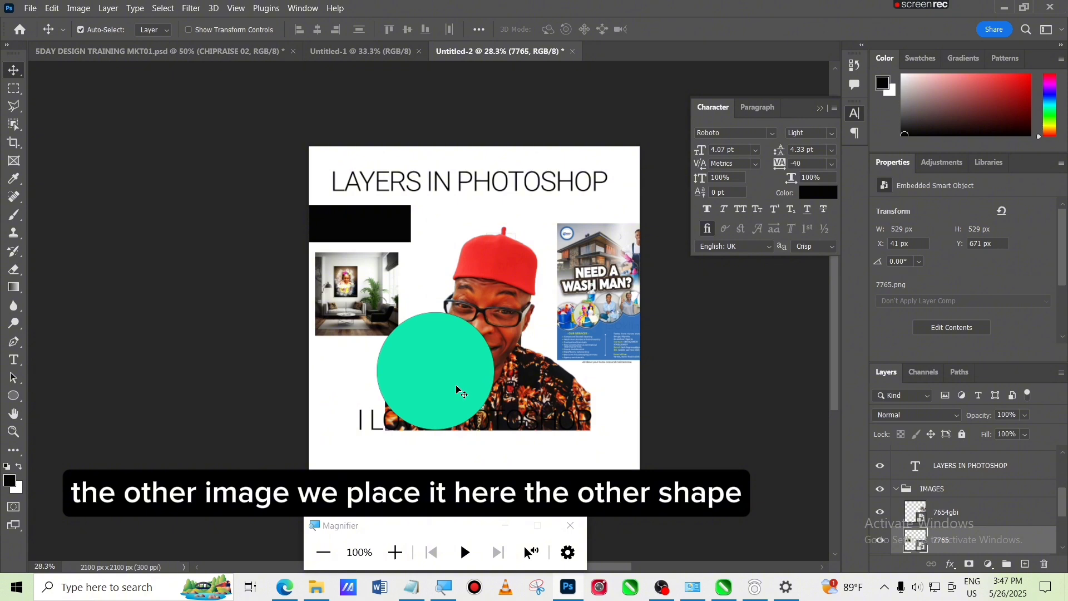
pyautogui.moveTo(457, 390); pyautogui.dragTo(661, 467)
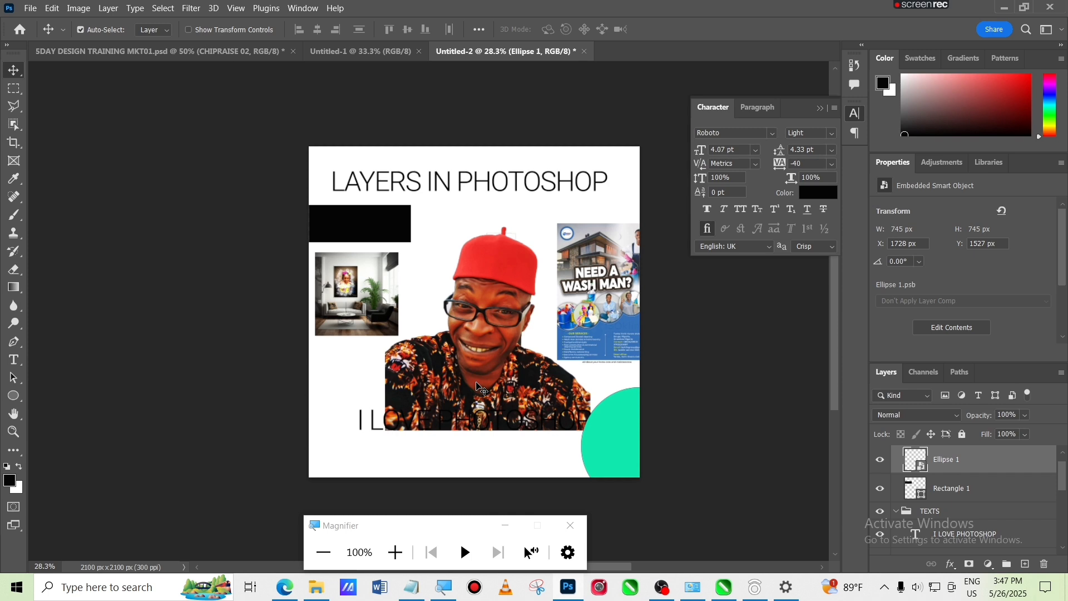
# - Unlock the portrait layer 90 and move the portrait up to X 371 px, Y 289 px, clear of the lower text
pyautogui.click(477, 383)
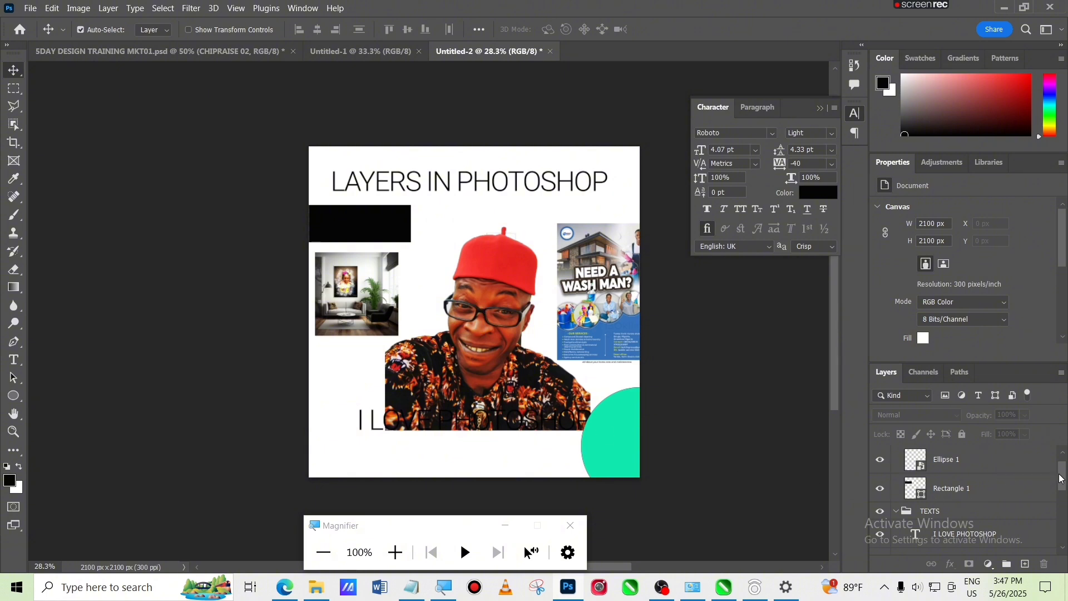
pyautogui.scroll(-5, 1059, 479)
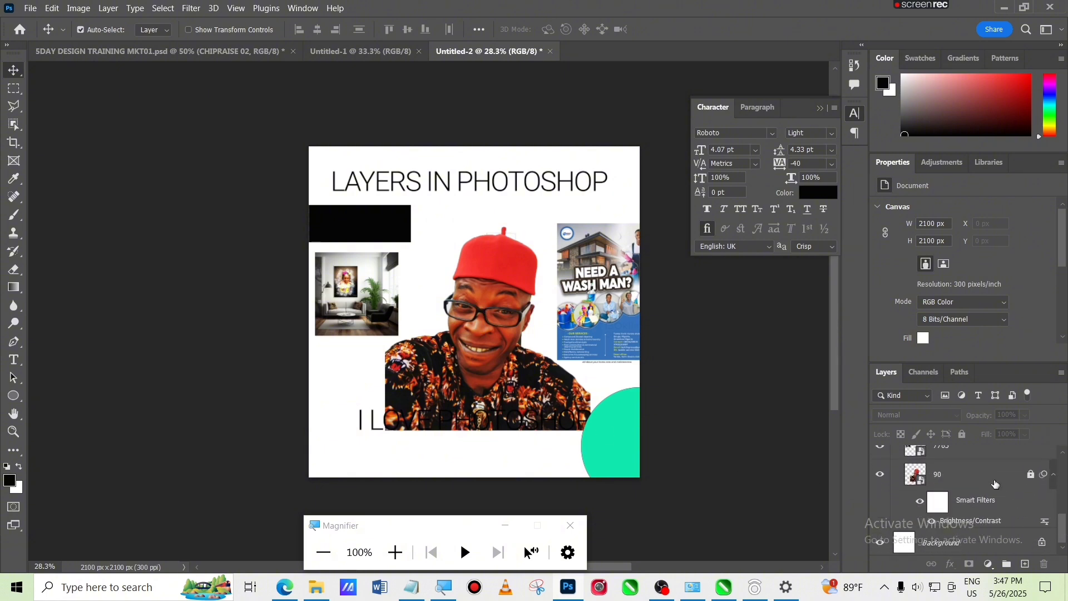
pyautogui.click(994, 482)
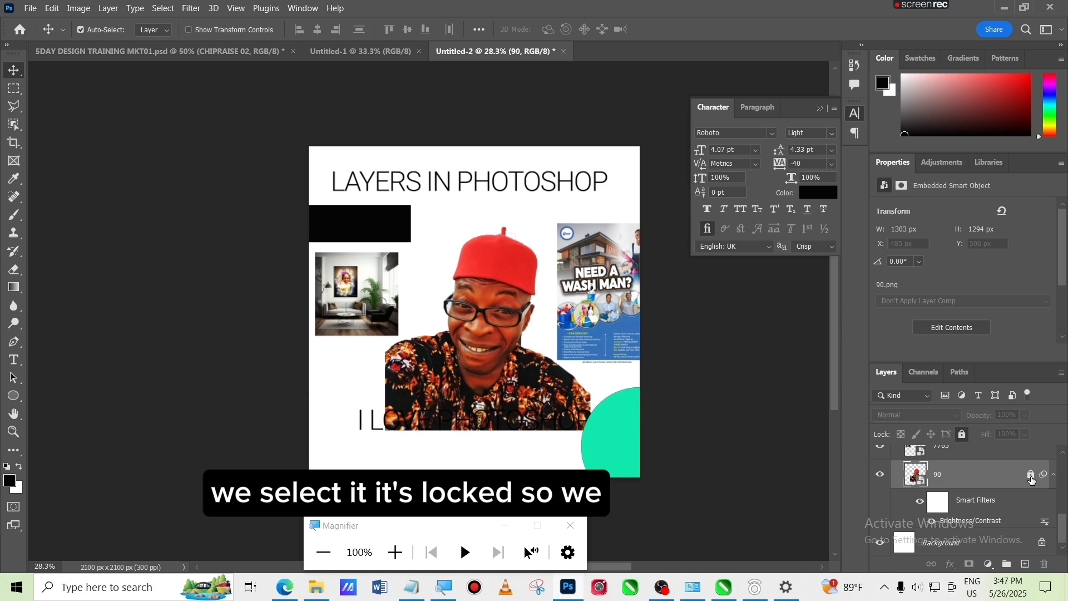
pyautogui.click(1032, 478)
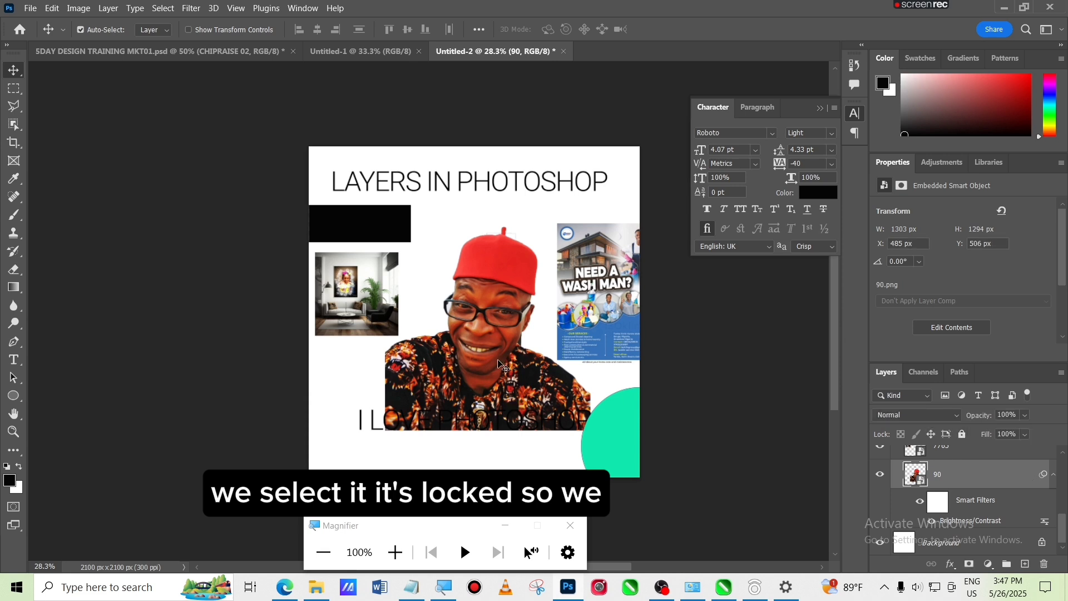
pyautogui.moveTo(499, 365); pyautogui.dragTo(482, 332)
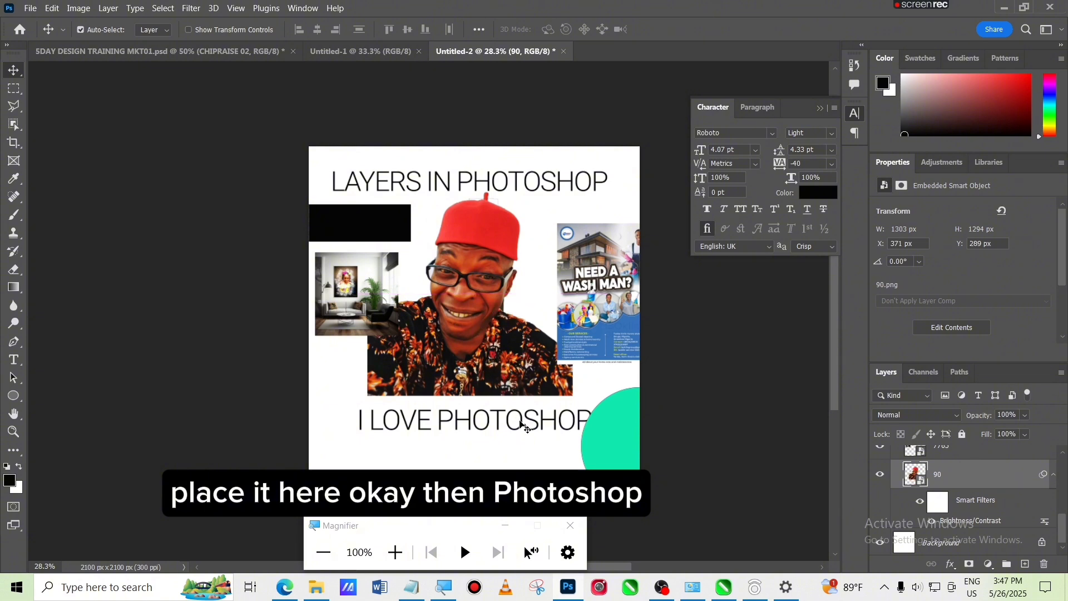
pyautogui.click(523, 425)
pyautogui.doubleClick(508, 418)
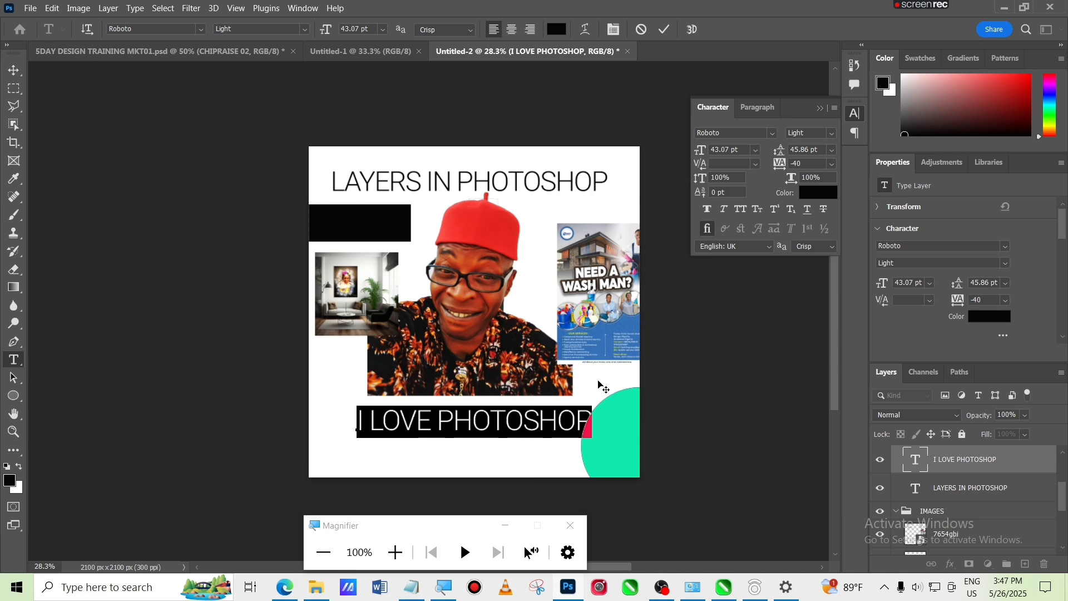
pyautogui.click(669, 32)
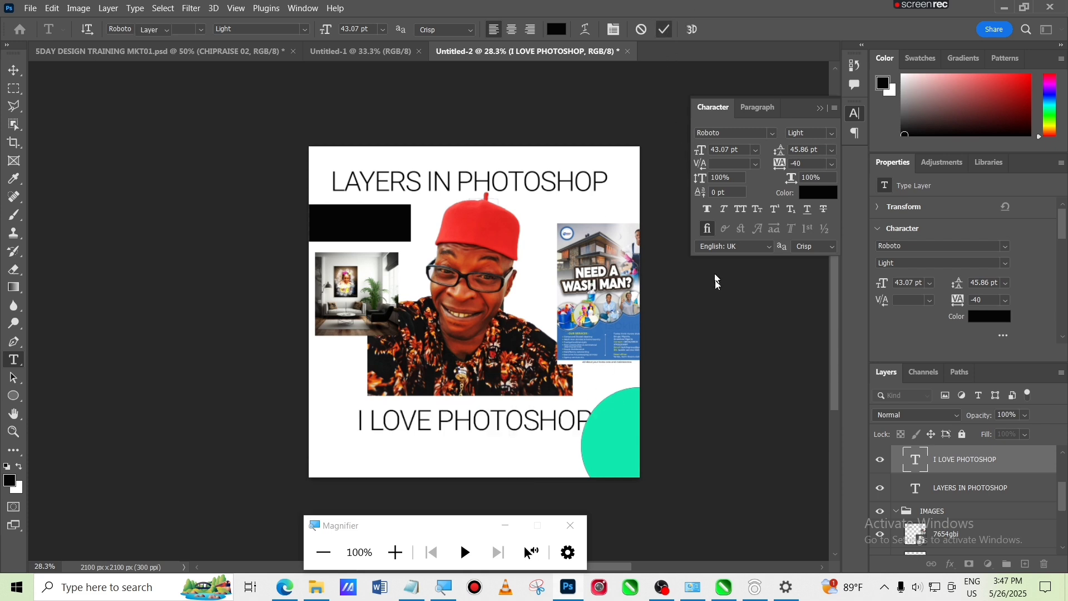
pyautogui.press('v')
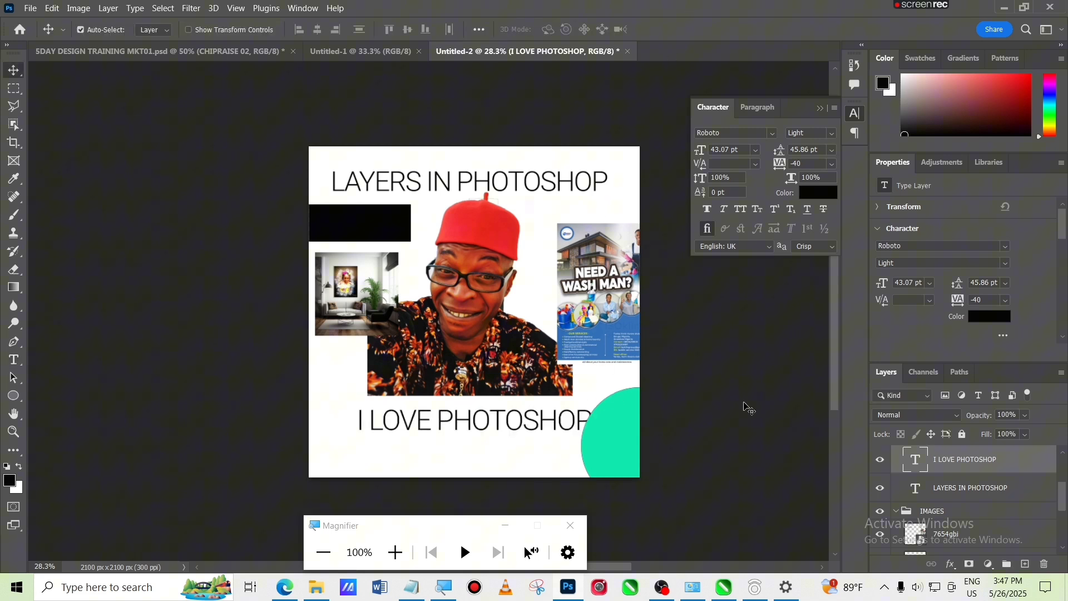
# - Move the green circle further into the canvas's bottom-right corner, to X 1795 px, Y 1587 px, and clear the layer selection
pyautogui.click(635, 457)
pyautogui.moveTo(635, 456); pyautogui.dragTo(645, 466)
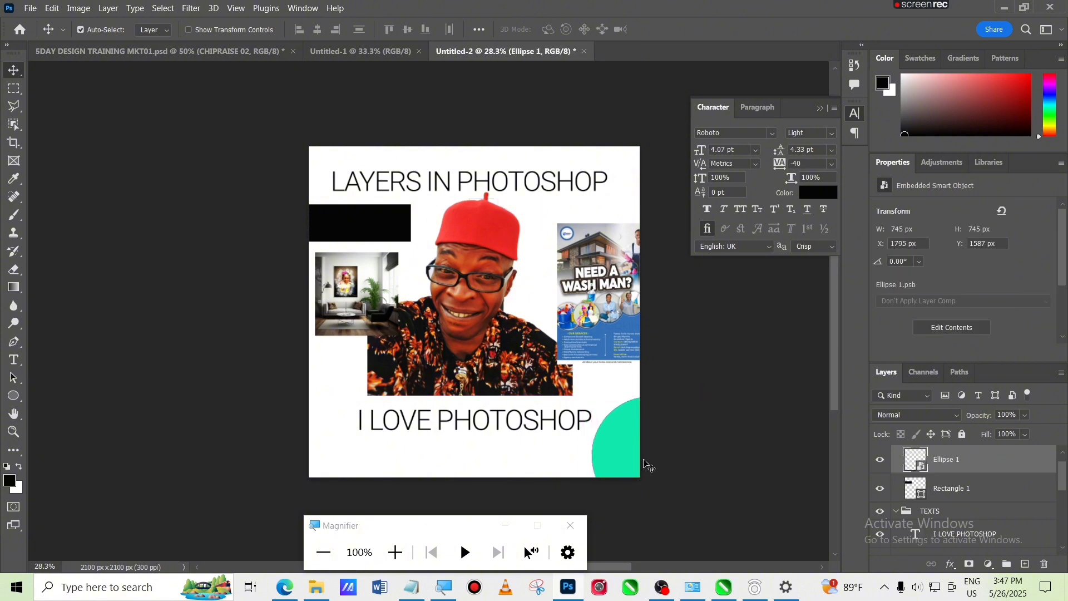
pyautogui.click(733, 490)
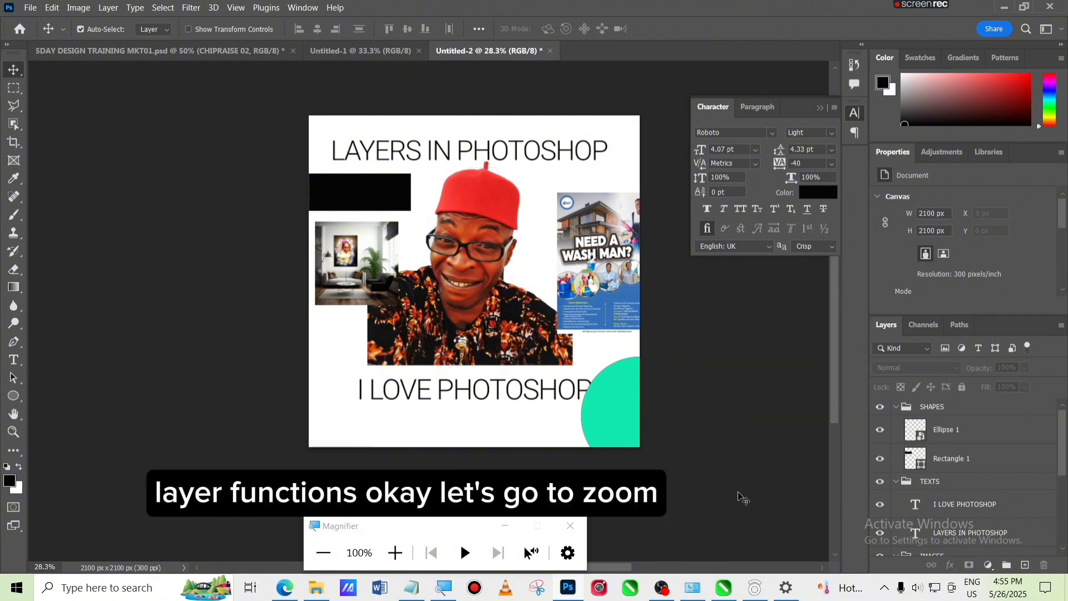
# - Create a new empty layer at the top of the SHAPES group and rename it BRUSH
pyautogui.click(397, 553)
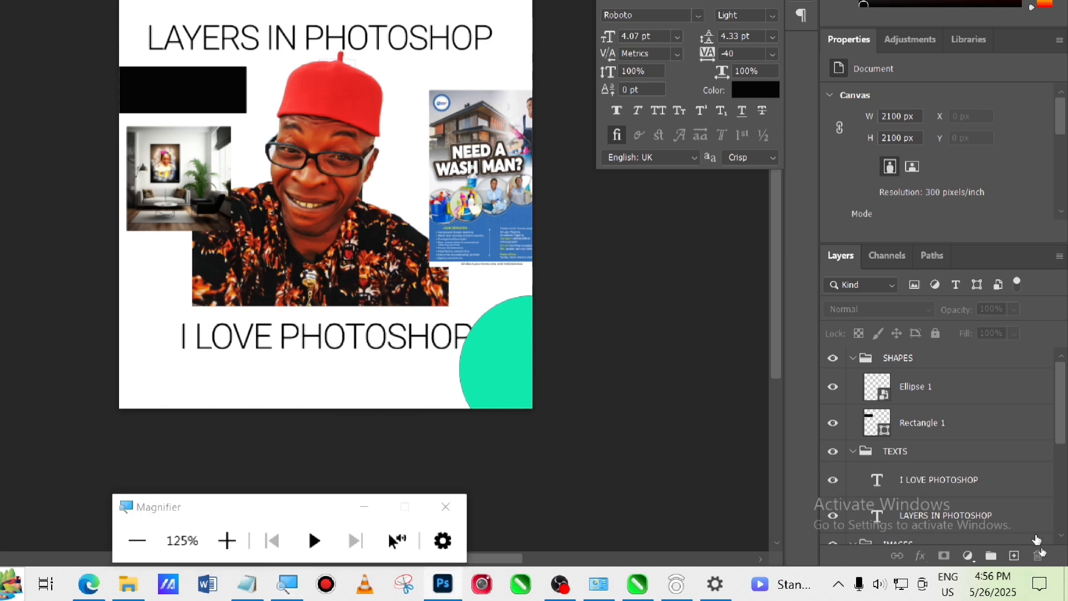
pyautogui.click(1013, 556)
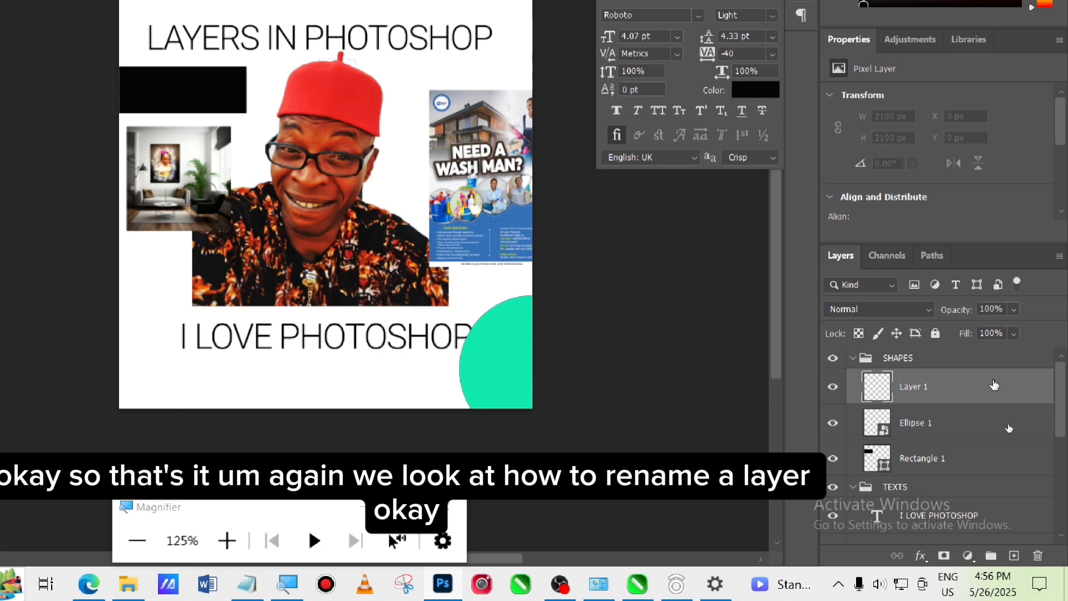
pyautogui.doubleClick(911, 389)
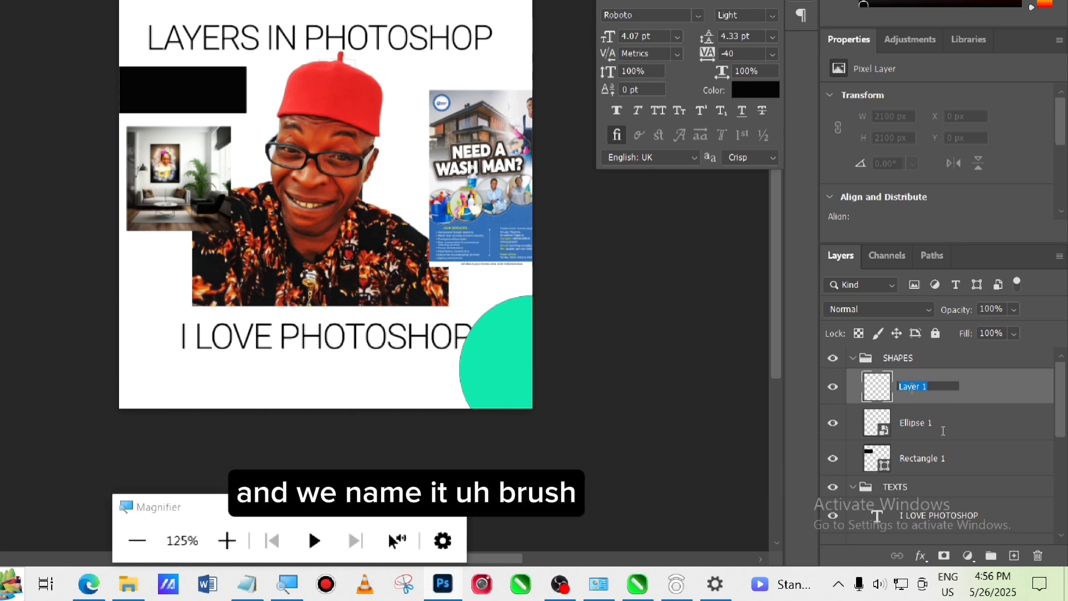
pyautogui.write('BRUSH')
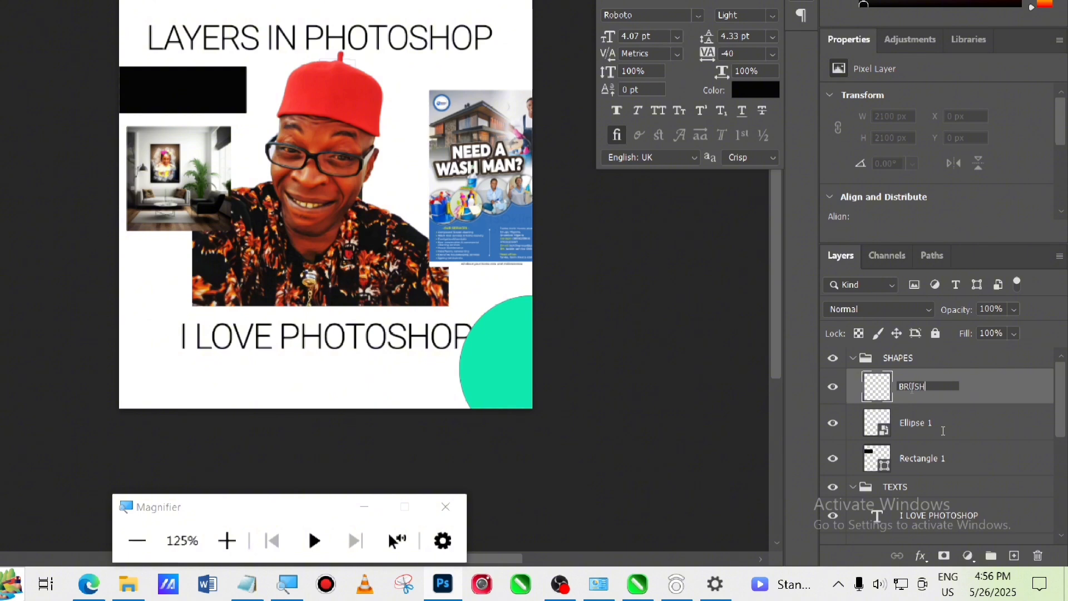
pyautogui.click(690, 409)
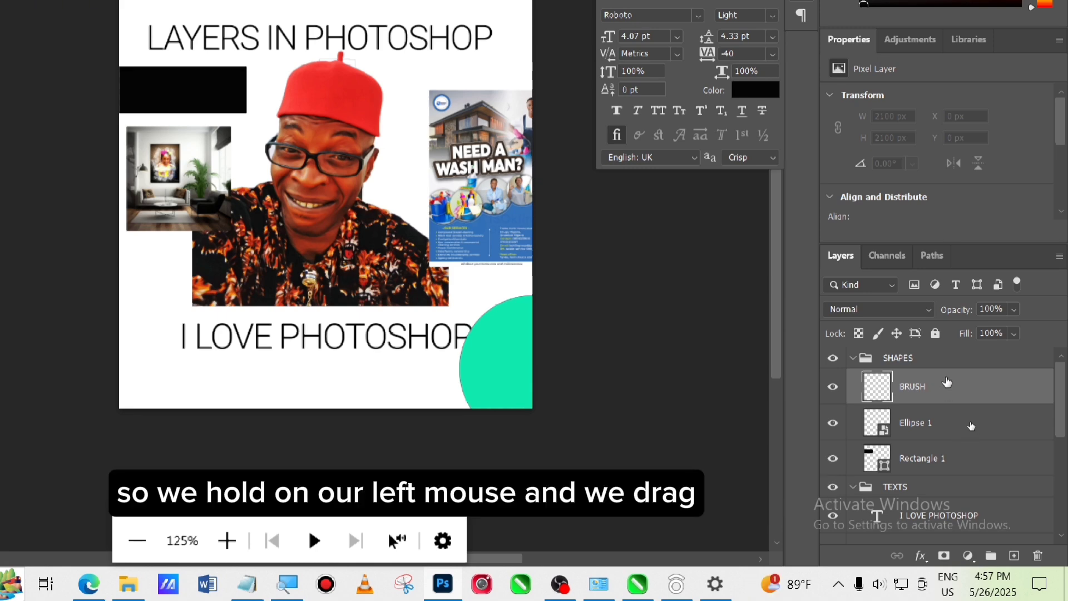
# - Move the BRUSH layer out of the SHAPES group to directly above the Background layer
pyautogui.moveTo(946, 382)
pyautogui.mouseDown()
pyautogui.moveTo(968, 462)
pyautogui.moveTo(951, 437)
pyautogui.moveTo(948, 385)
pyautogui.moveTo(960, 582)
pyautogui.moveTo(932, 441)
pyautogui.moveTo(934, 511)
pyautogui.mouseUp()
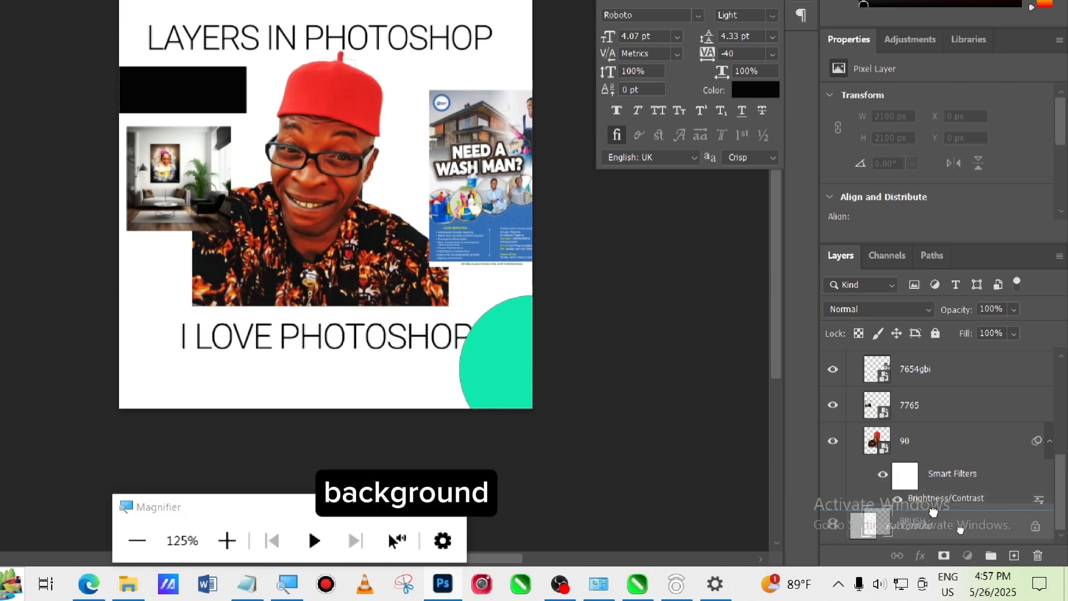
pyautogui.moveTo(934, 511); pyautogui.dragTo(934, 515)
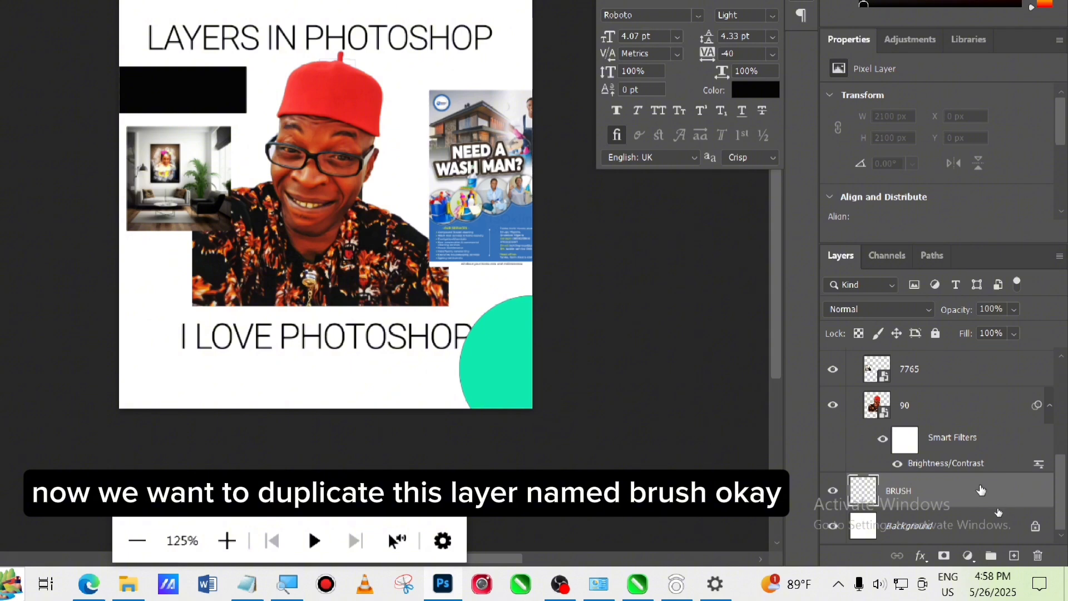
# - Duplicate the BRUSH layer directly above the original, and select the original BRUSH layer
pyautogui.moveTo(982, 490)
pyautogui.mouseDown()
pyautogui.moveTo(962, 448)
pyautogui.moveTo(961, 478)
pyautogui.moveTo(961, 465)
pyautogui.mouseUp()
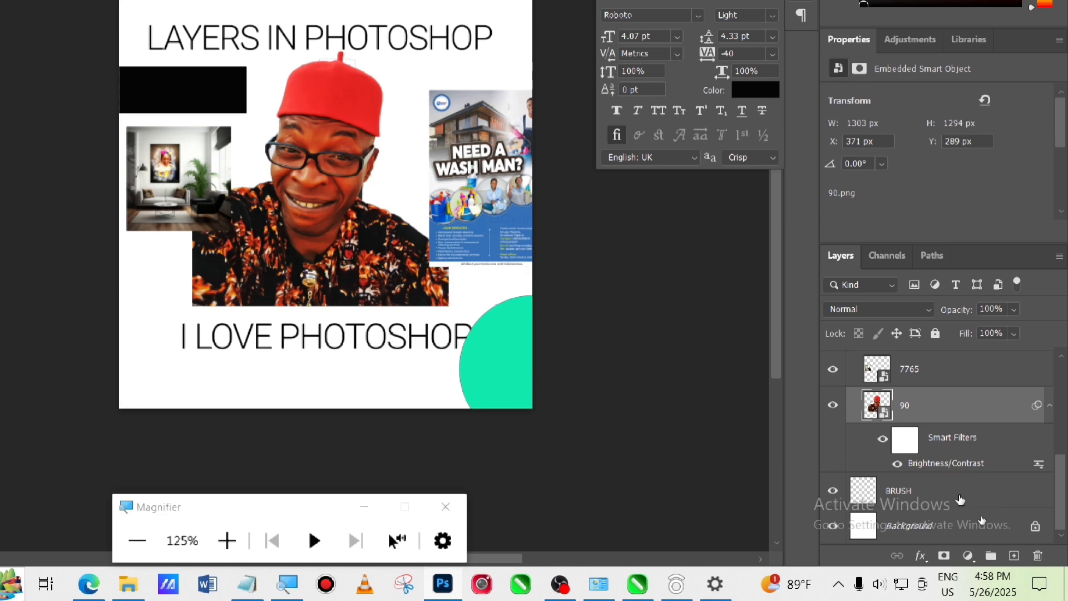
pyautogui.click(961, 498)
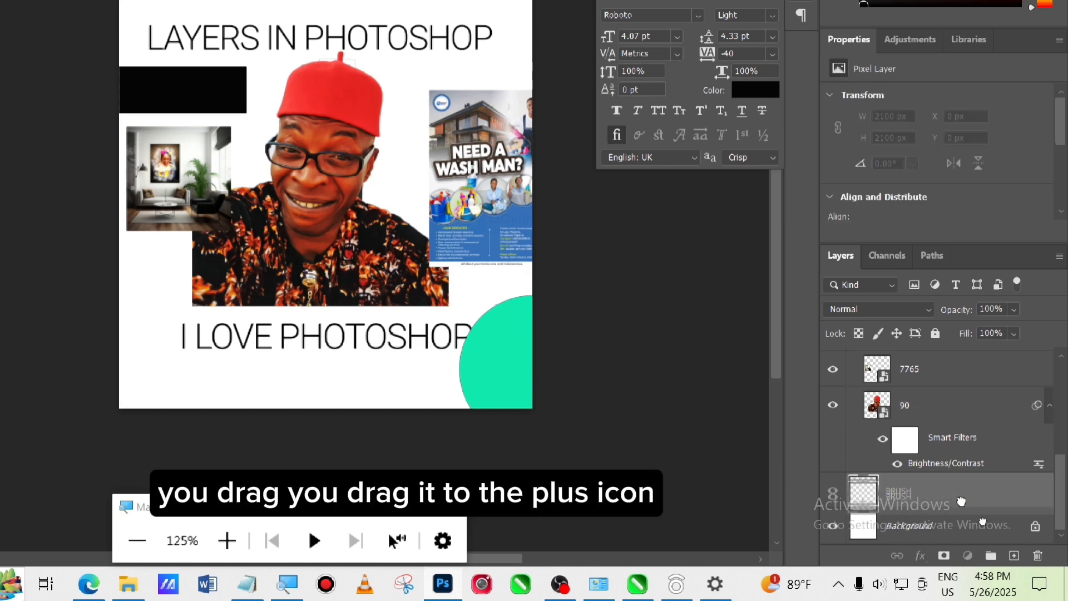
pyautogui.moveTo(960, 499)
pyautogui.mouseDown()
pyautogui.moveTo(1008, 536)
pyautogui.moveTo(1016, 559)
pyautogui.mouseUp()
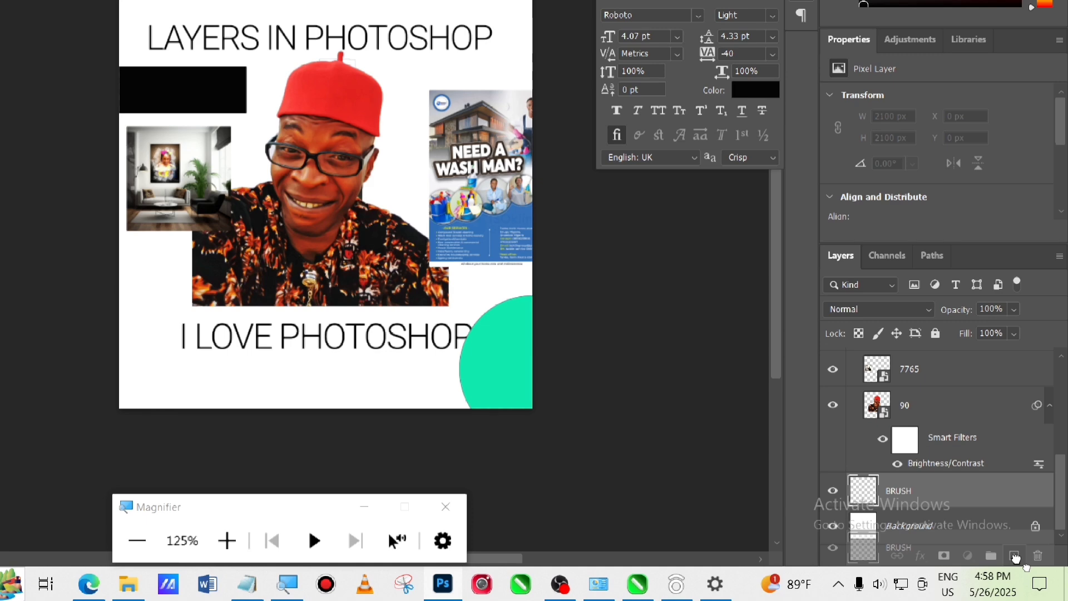
pyautogui.moveTo(1016, 558); pyautogui.dragTo(1016, 559)
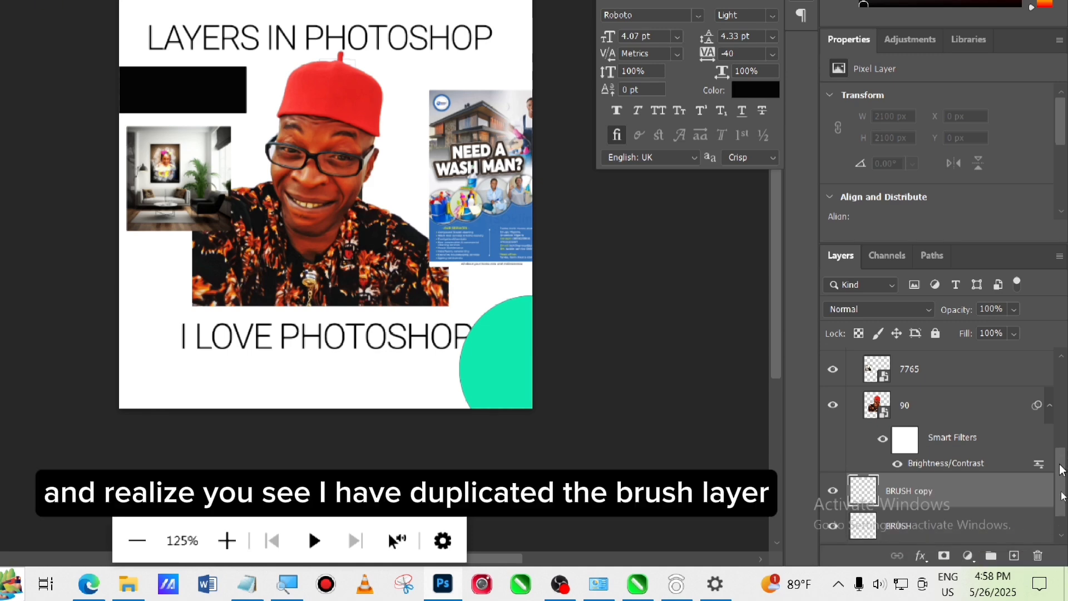
pyautogui.scroll(-1, 1061, 470)
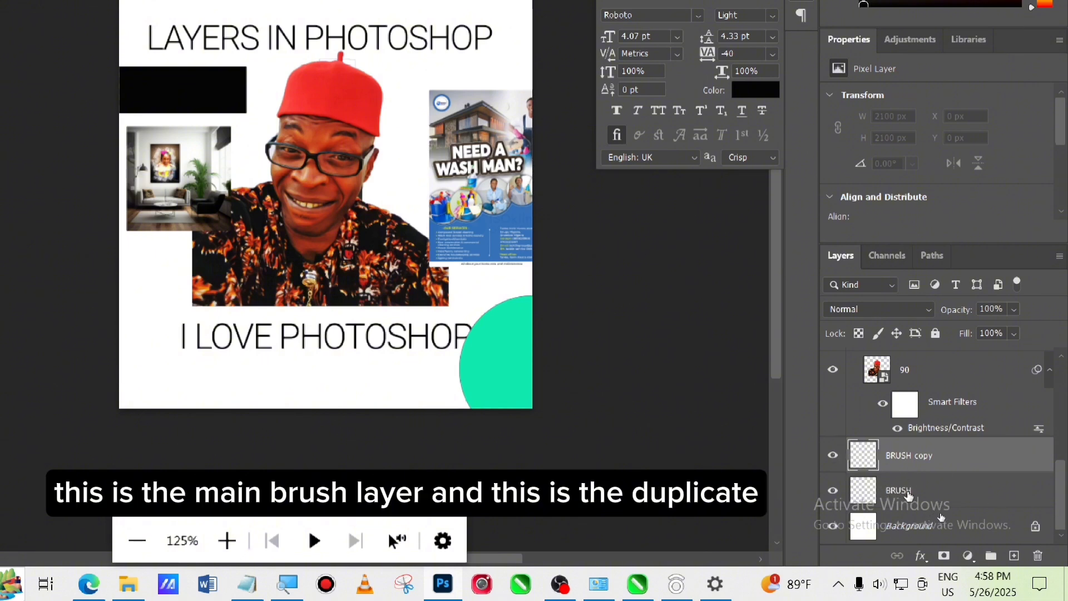
pyautogui.click(927, 491)
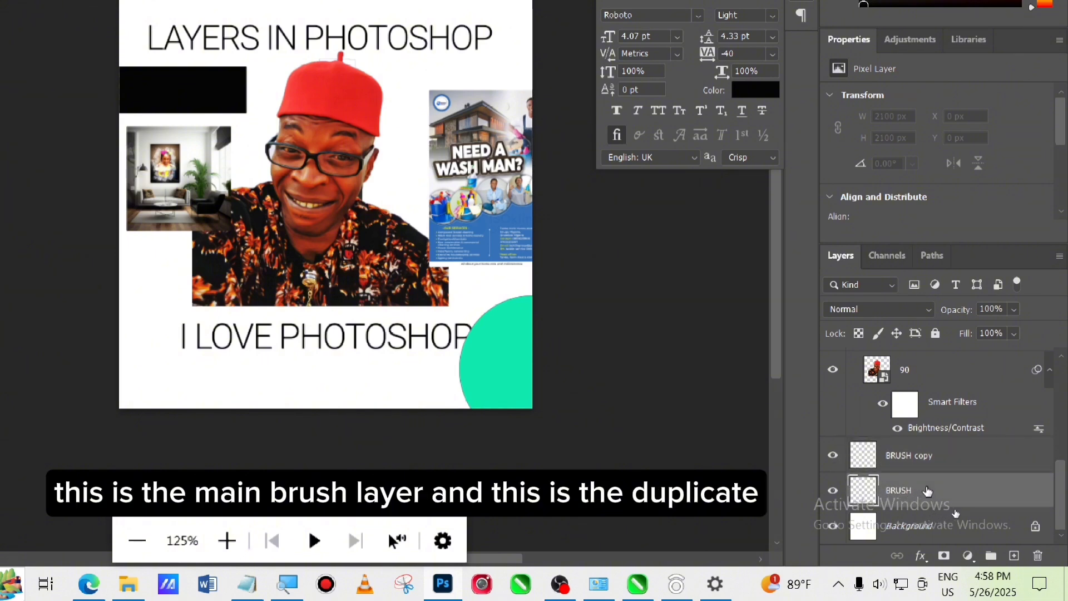
# - Delete the BRUSH copy layer, keeping the original BRUSH layer
pyautogui.click(946, 458)
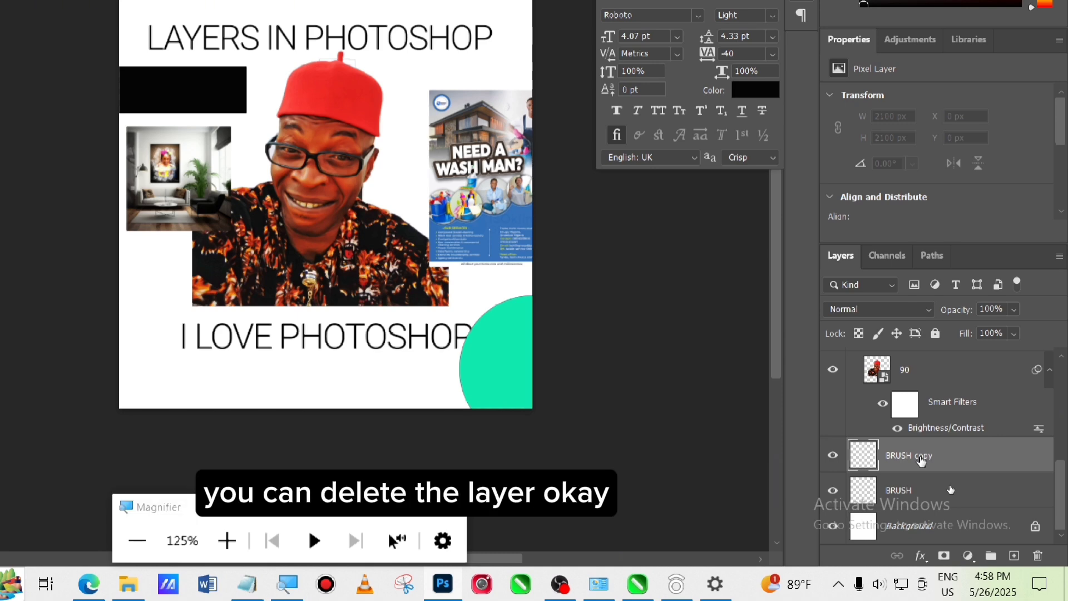
pyautogui.rightClick(983, 487)
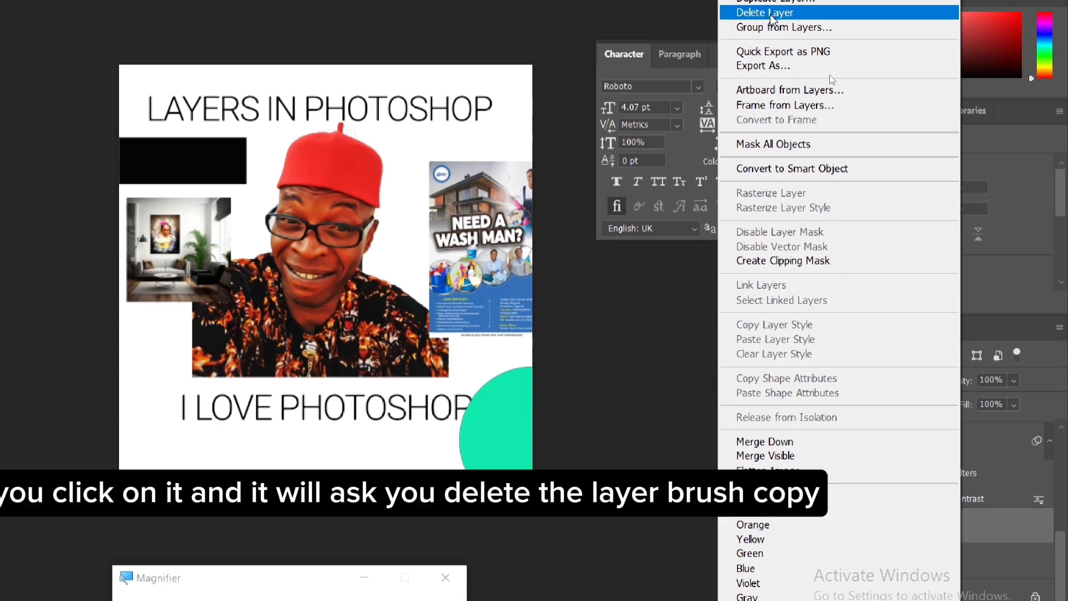
pyautogui.click(771, 14)
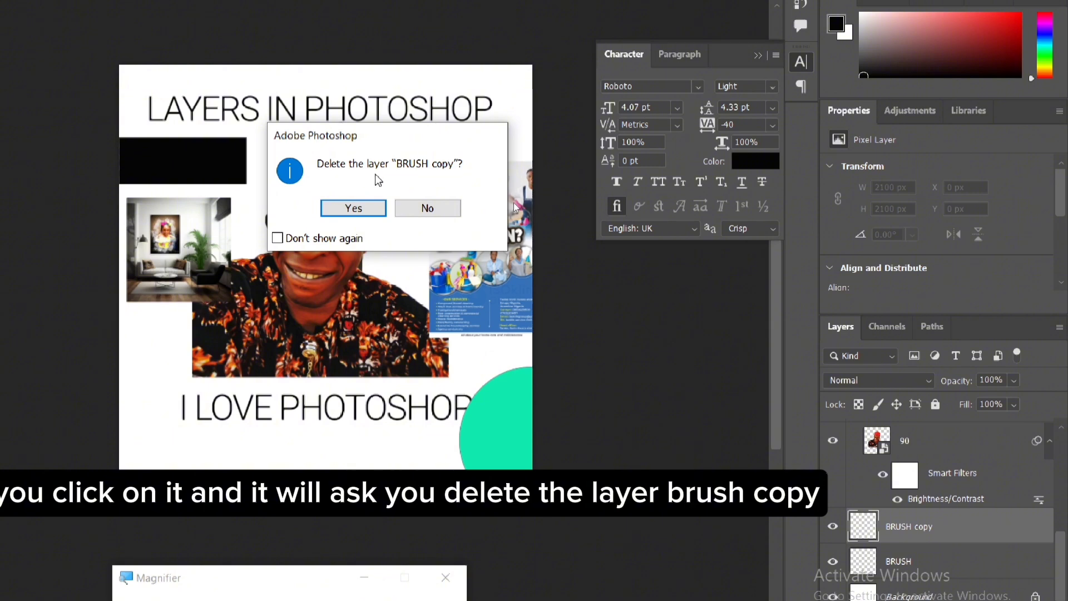
pyautogui.click(354, 209)
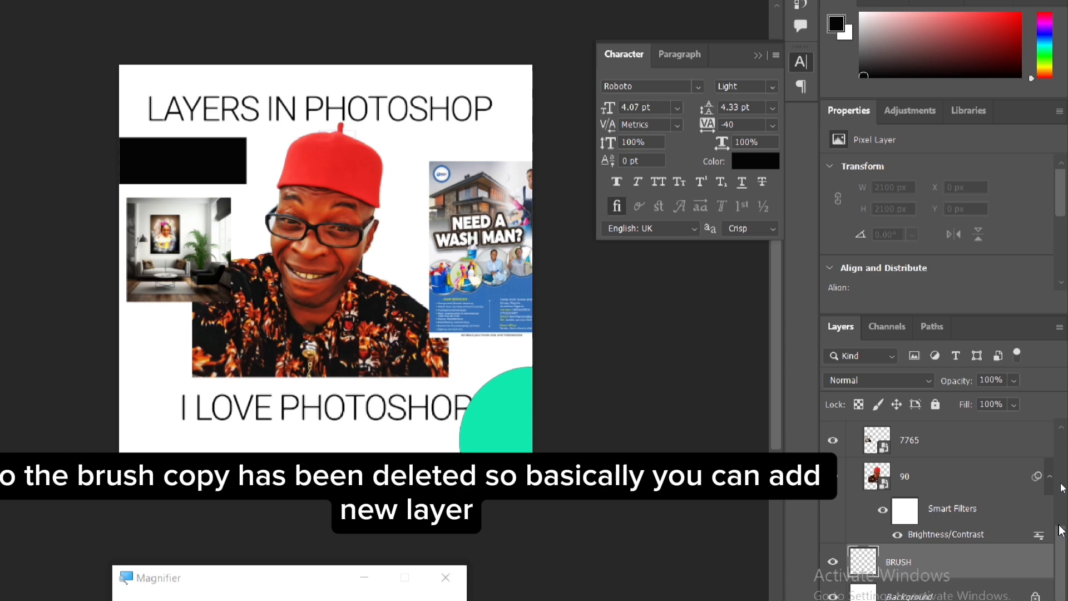
pyautogui.scroll(3, 1061, 531)
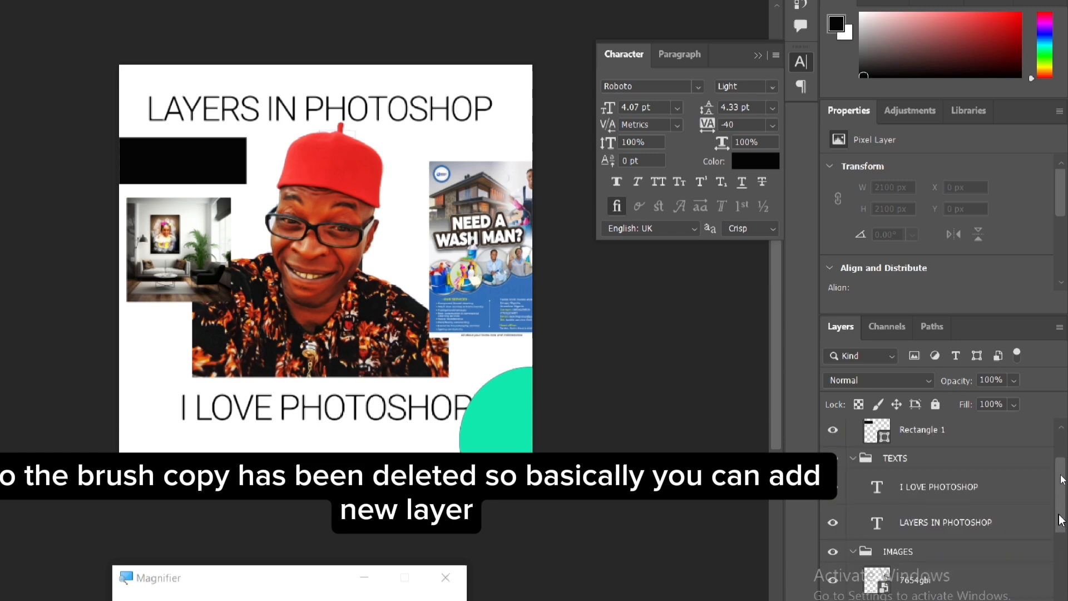
pyautogui.scroll(2, 1061, 495)
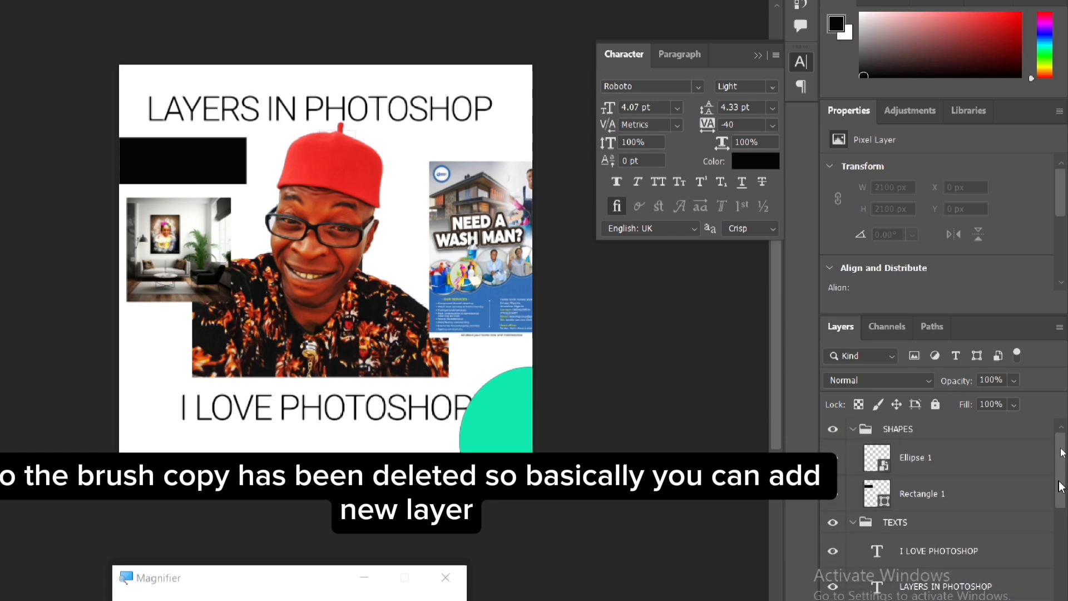